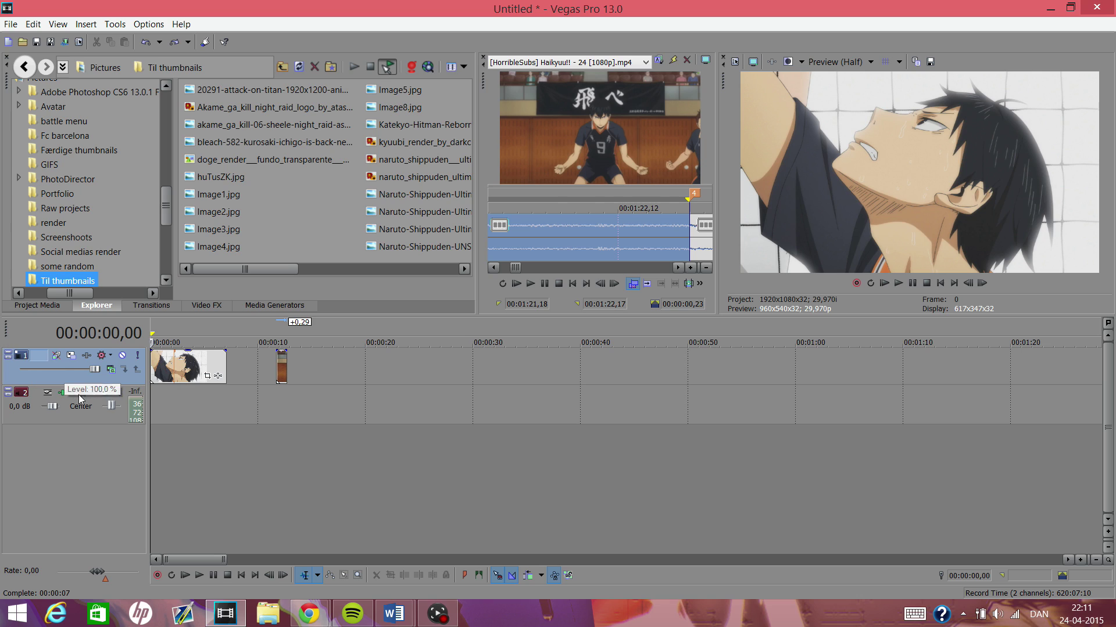
Delete the empty audio track so only the video track with its clips remains
{"action": "left_click", "coordinate": [85, 409]}
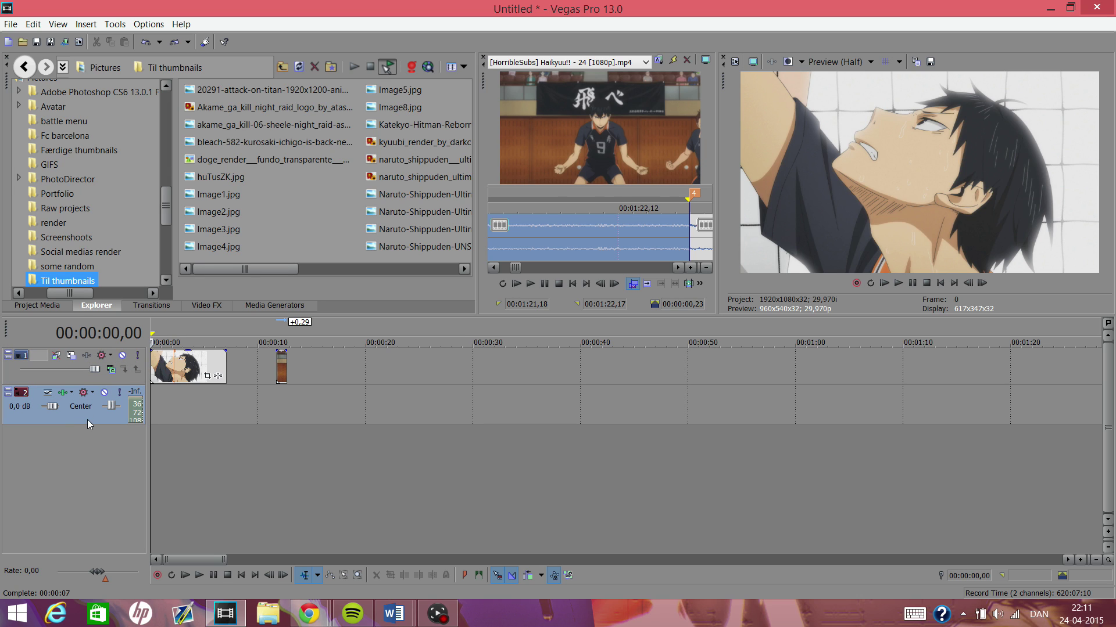
{"action": "key", "text": "Delete"}
Step through the right-hand Haikyuu clip's frames from its start to the number 10 jersey shot
{"action": "scroll", "coordinate": [253, 416], "scroll_direction": "up", "scroll_amount": 5}
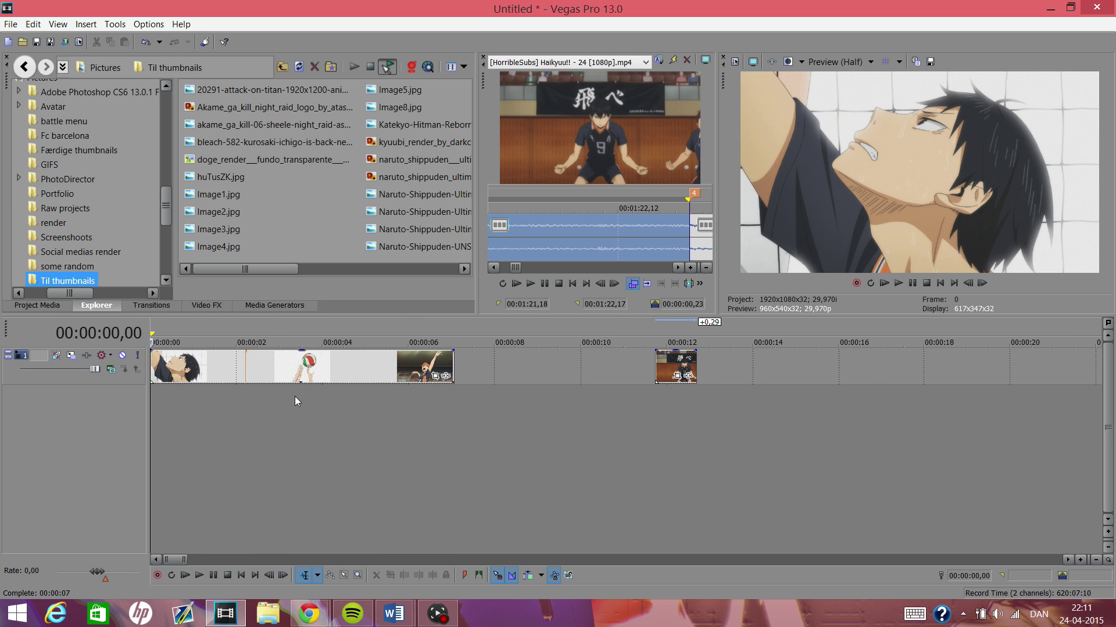
{"action": "left_click", "coordinate": [663, 365]}
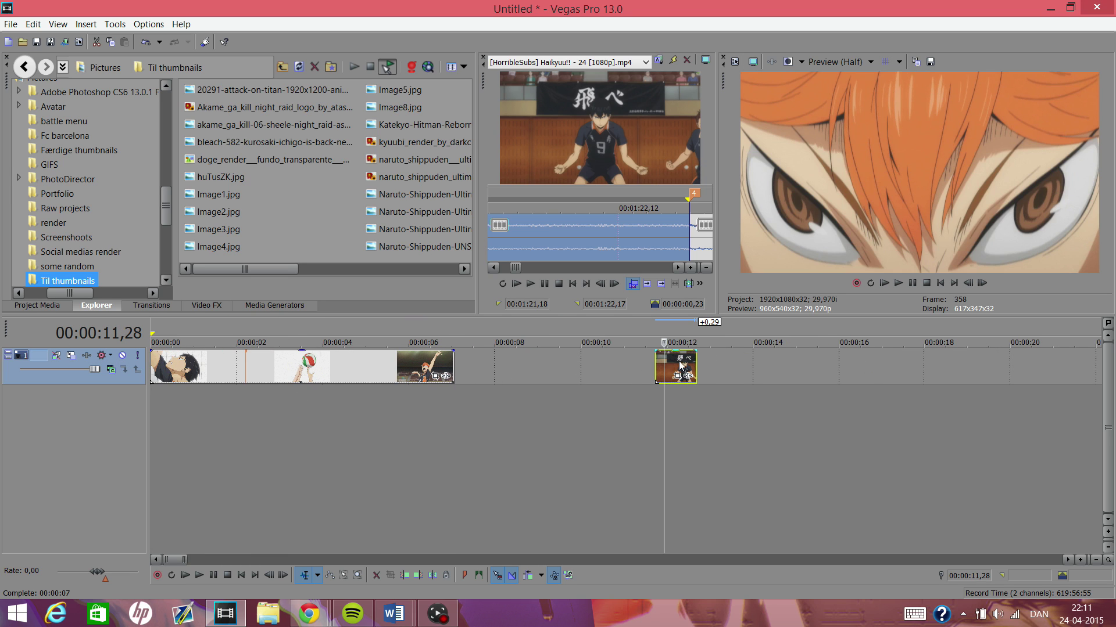
{"action": "left_click", "coordinate": [542, 375]}
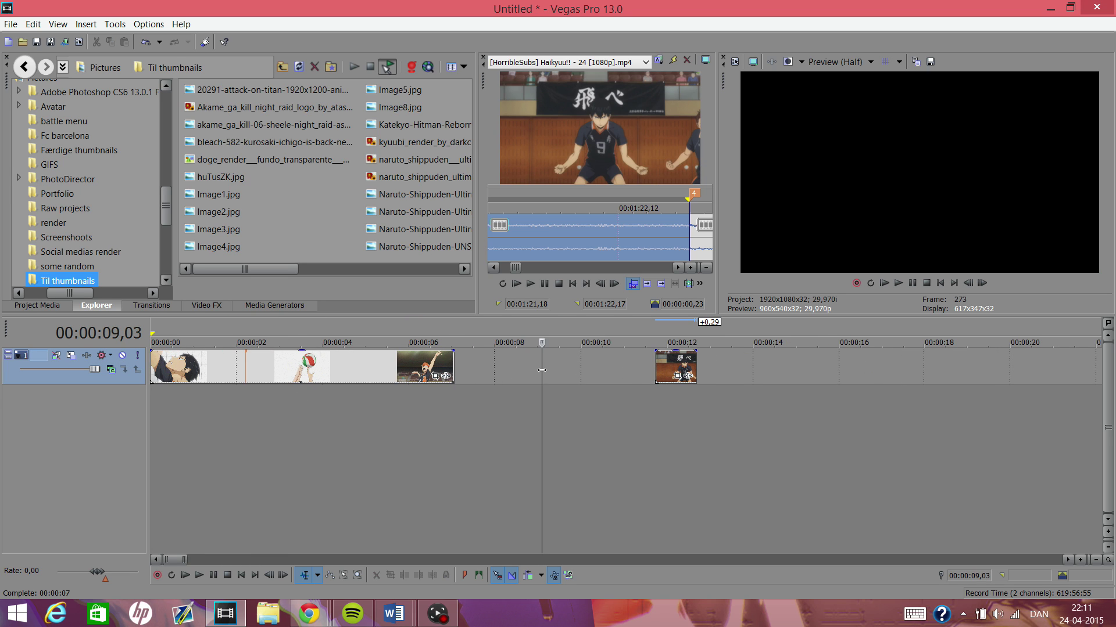
{"action": "left_click", "coordinate": [654, 364]}
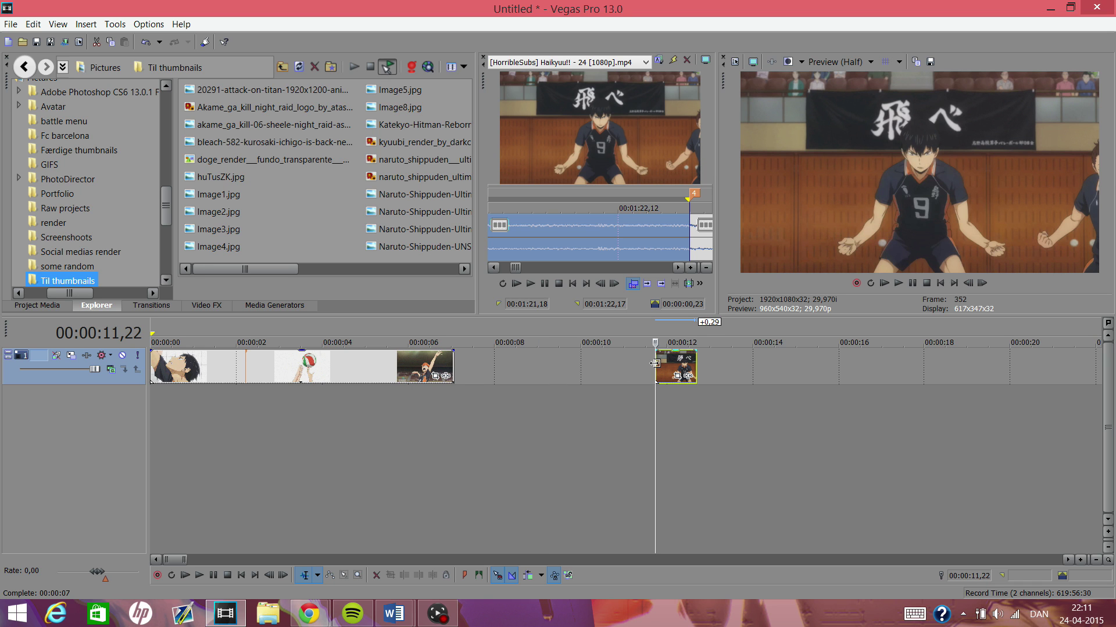
{"action": "key", "text": "Right"}
{"action": "key", "text": "Right"}
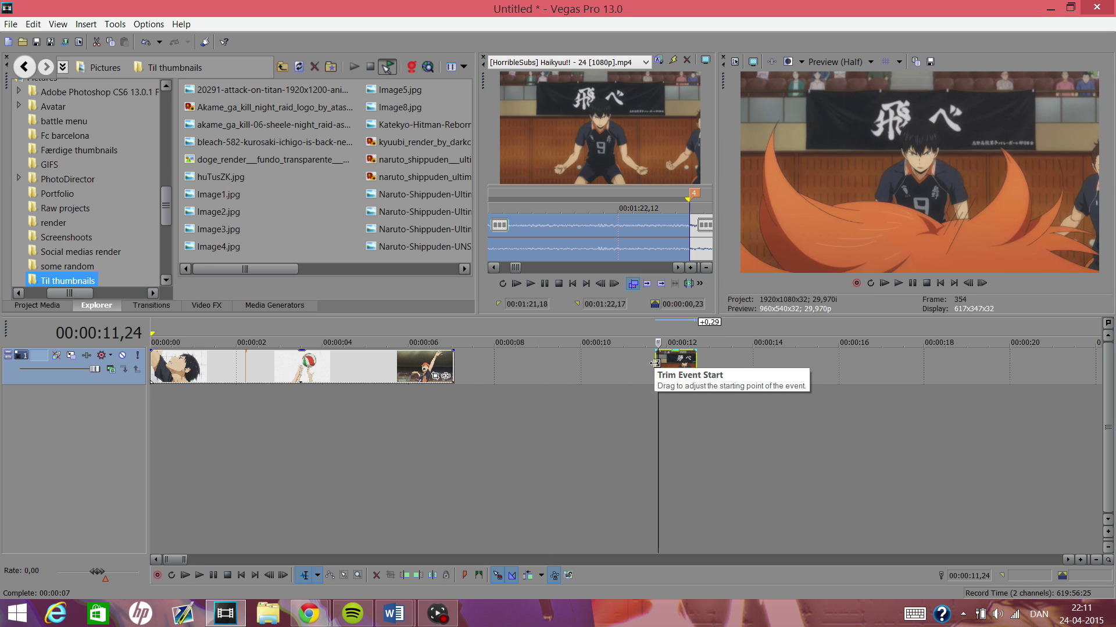
{"action": "scroll", "coordinate": [655, 363], "scroll_direction": "up", "scroll_amount": 5}
{"action": "key", "text": "Left"}
{"action": "key", "text": "Left"}
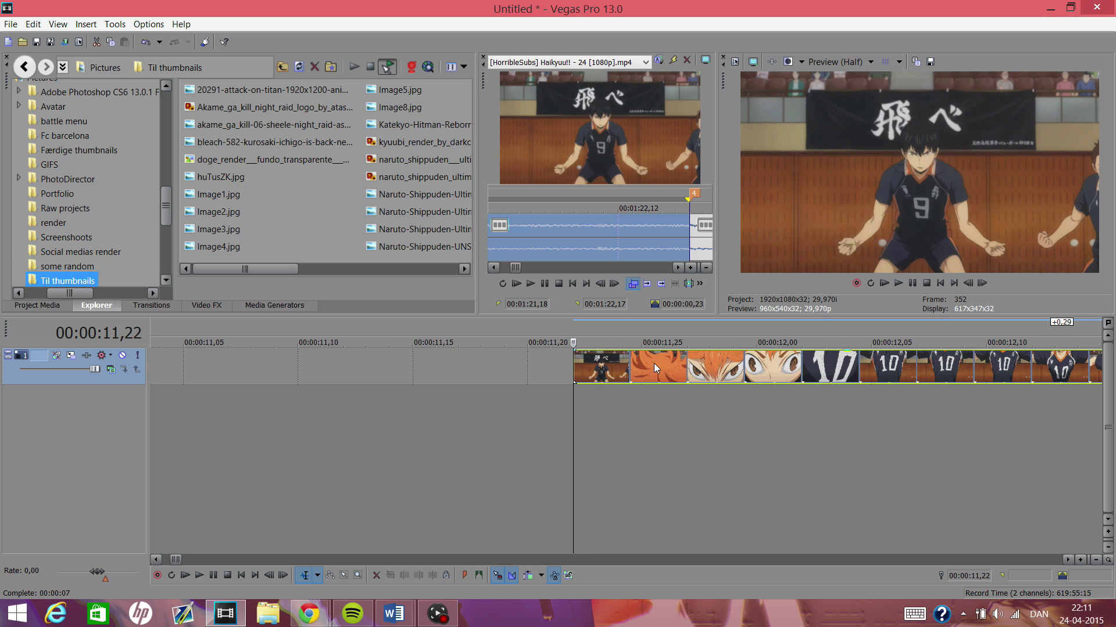
{"action": "key", "text": "Right"}
{"action": "key", "text": "Right"}
{"action": "key", "text": "Right"}
{"action": "key", "text": "Right"}
{"action": "key", "text": "Right"}
{"action": "key", "text": "Right"}
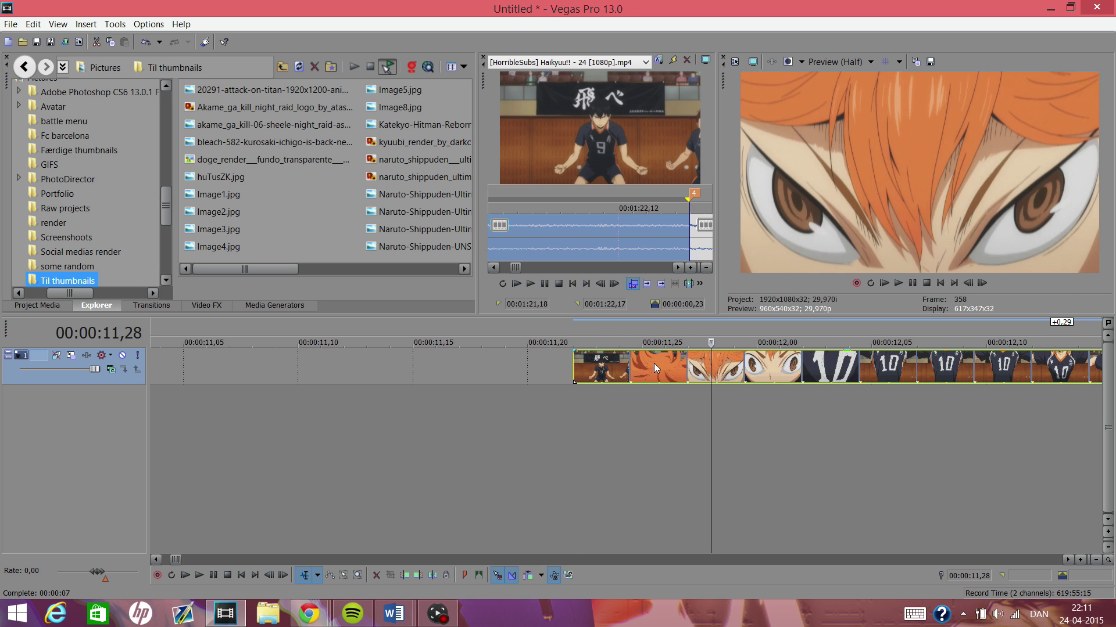
{"action": "key", "text": "Right"}
{"action": "key", "text": "Right"}
{"action": "key", "text": "Right"}
{"action": "key", "text": "Right"}
{"action": "key", "text": "Right"}
{"action": "key", "text": "Right"}
{"action": "key", "text": "Right"}
{"action": "key", "text": "Right"}
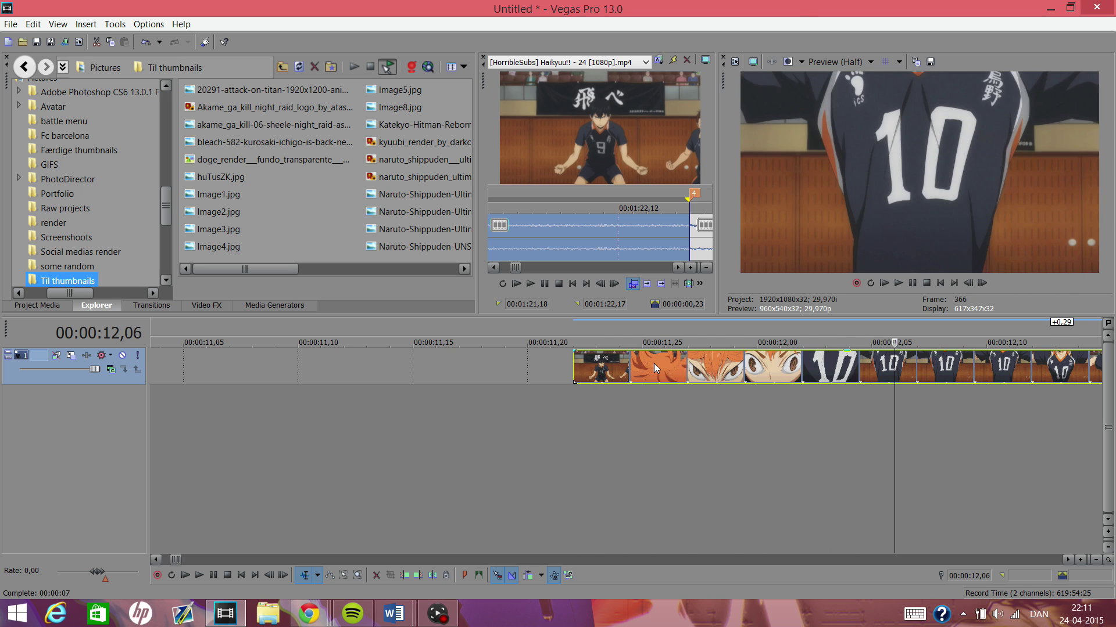
{"action": "key", "text": "Right"}
{"action": "key", "text": "Right"}
{"action": "key", "text": "Right"}
{"action": "key", "text": "Right"}
{"action": "key", "text": "Right"}
{"action": "key", "text": "Right"}
Shift the right-hand Haikyuu clip earlier so it starts around 00:00:11
{"action": "scroll", "coordinate": [654, 363], "scroll_direction": "down", "scroll_amount": 2}
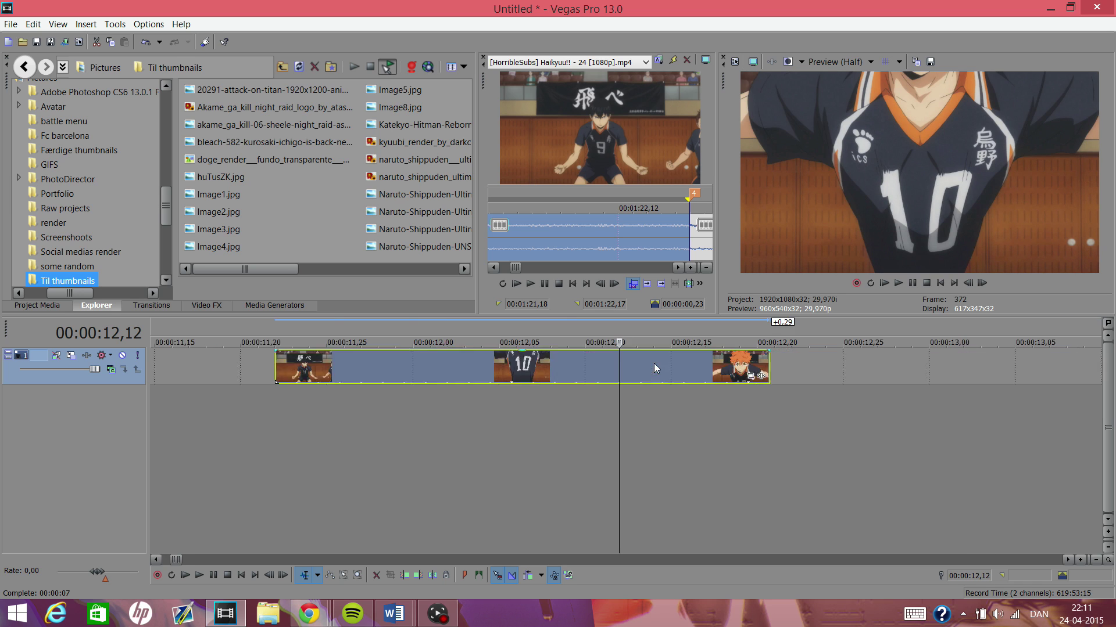
{"action": "scroll", "coordinate": [653, 363], "scroll_direction": "down", "scroll_amount": 4}
{"action": "scroll", "coordinate": [602, 368], "scroll_direction": "up", "scroll_amount": 3}
{"action": "left_click_drag", "start_coordinate": [601, 367], "coordinate": [336, 360]}
{"action": "scroll", "coordinate": [453, 368], "scroll_direction": "down", "scroll_amount": 3}
Review the timeline, then split the volleyball shot at 00:00:04,23 and delete the remainder
{"action": "left_click", "coordinate": [196, 364]}
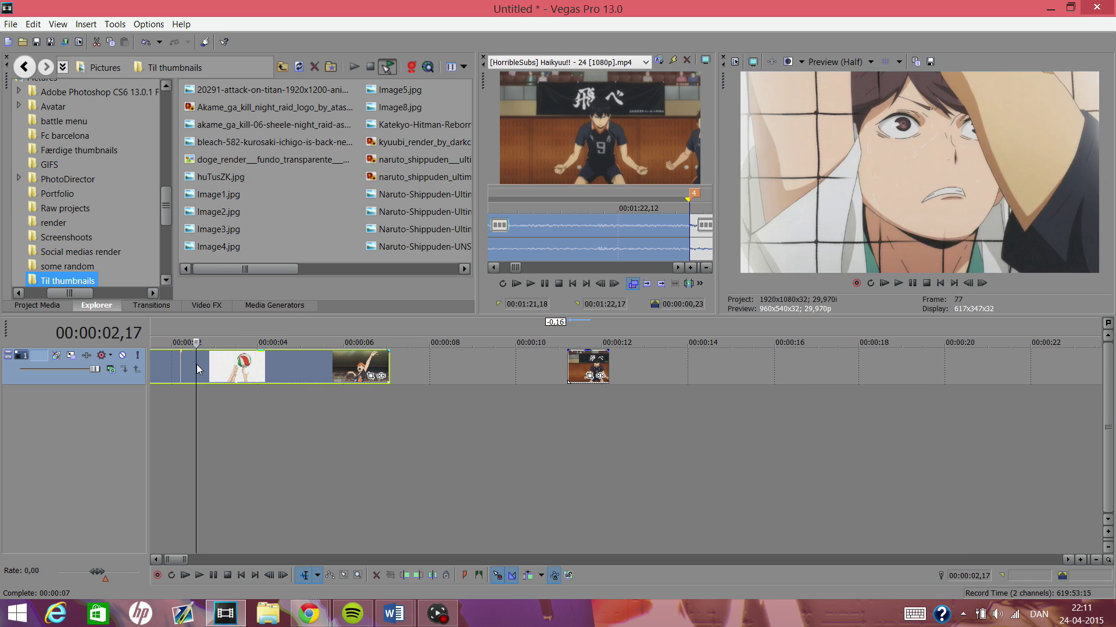
{"action": "key", "text": "space"}
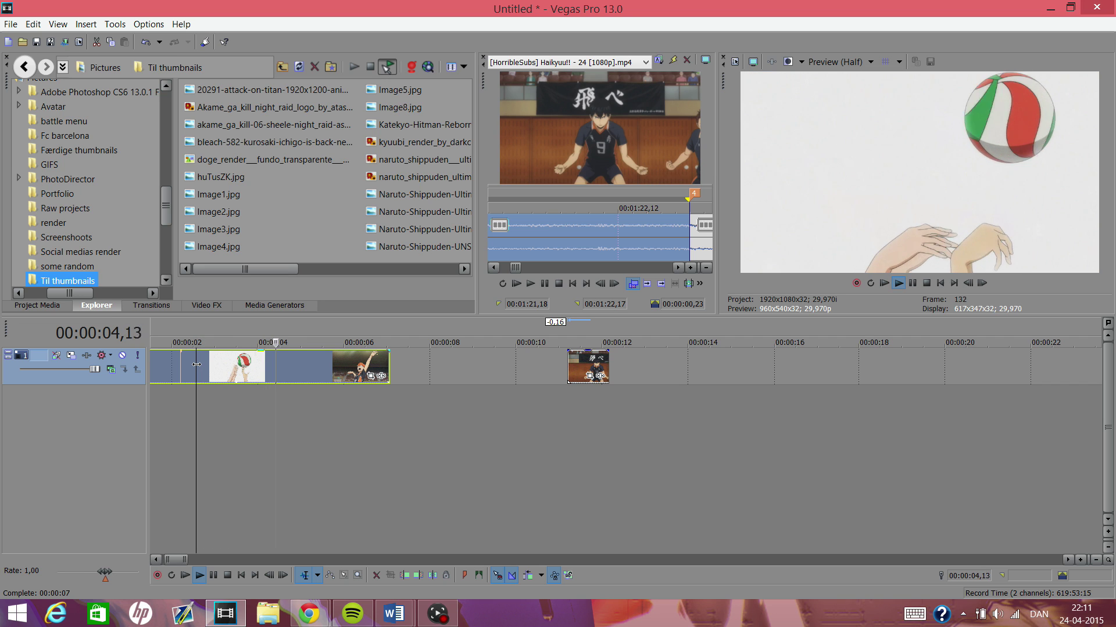
{"action": "key", "text": "space"}
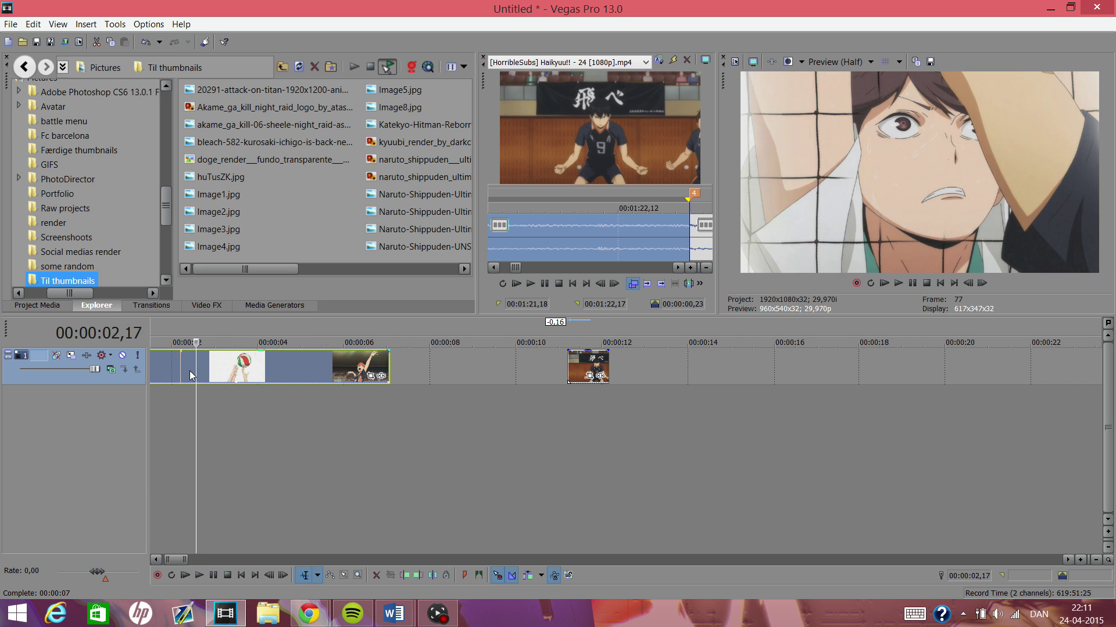
{"action": "left_click", "coordinate": [265, 368]}
{"action": "key", "text": "Right"}
{"action": "key", "text": "Right"}
{"action": "key", "text": "Right"}
{"action": "key", "text": "Right"}
{"action": "key", "text": "Right"}
{"action": "key", "text": "Right"}
{"action": "key", "text": "Right"}
{"action": "key", "text": "Right"}
{"action": "key", "text": "Right"}
{"action": "key", "text": "Right"}
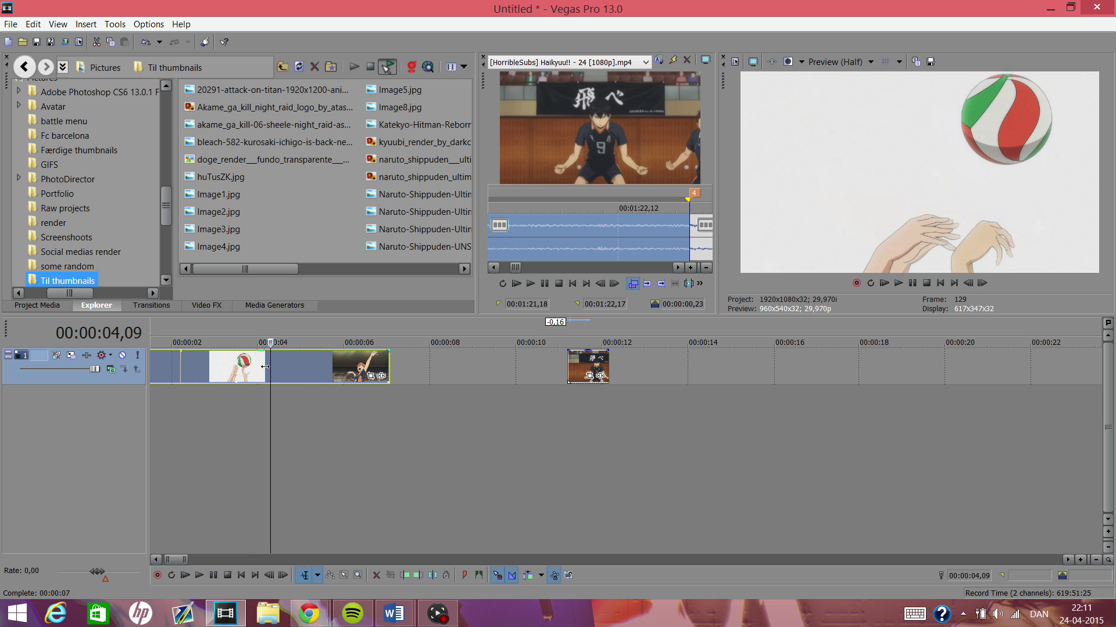
{"action": "key", "text": "Right"}
{"action": "key", "text": "Right"}
{"action": "key", "text": "Right"}
{"action": "key", "text": "Right"}
{"action": "key", "text": "Right"}
{"action": "key", "text": "Right"}
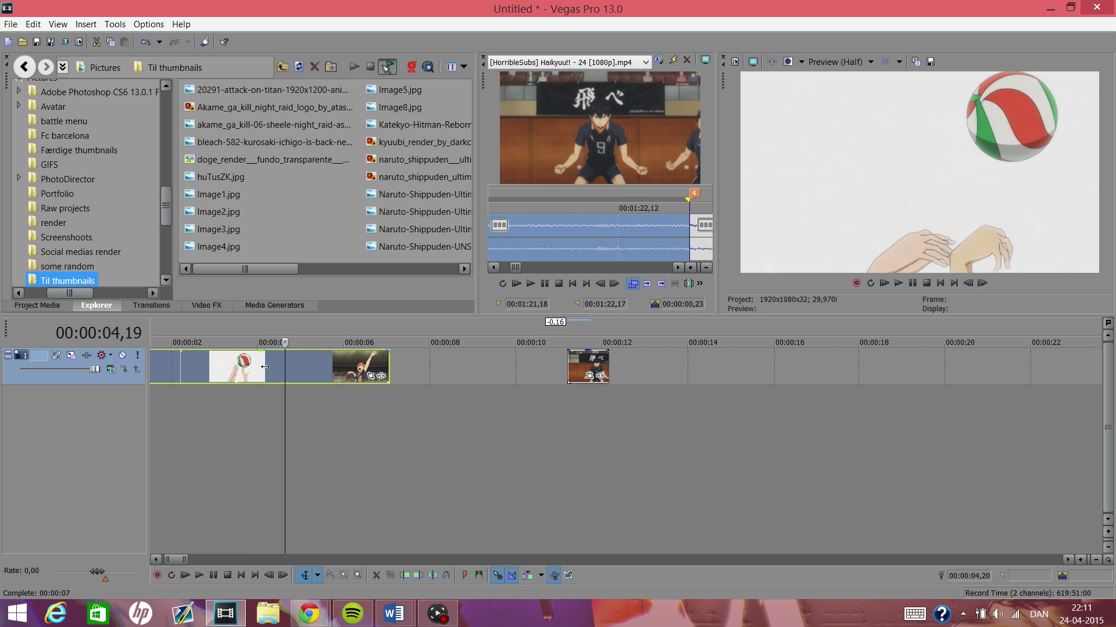
{"action": "key", "text": "s"}
{"action": "key", "text": "Delete"}
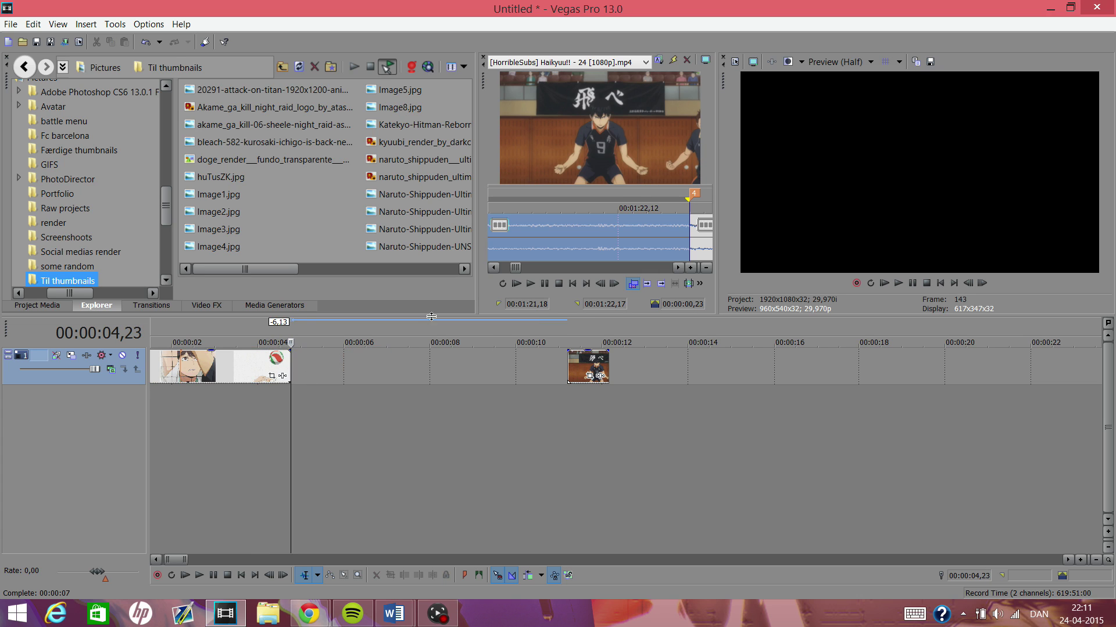
Place the Haikyuu clip directly after the trimmed volleyball event
{"action": "left_click_drag", "start_coordinate": [573, 367], "coordinate": [312, 363]}
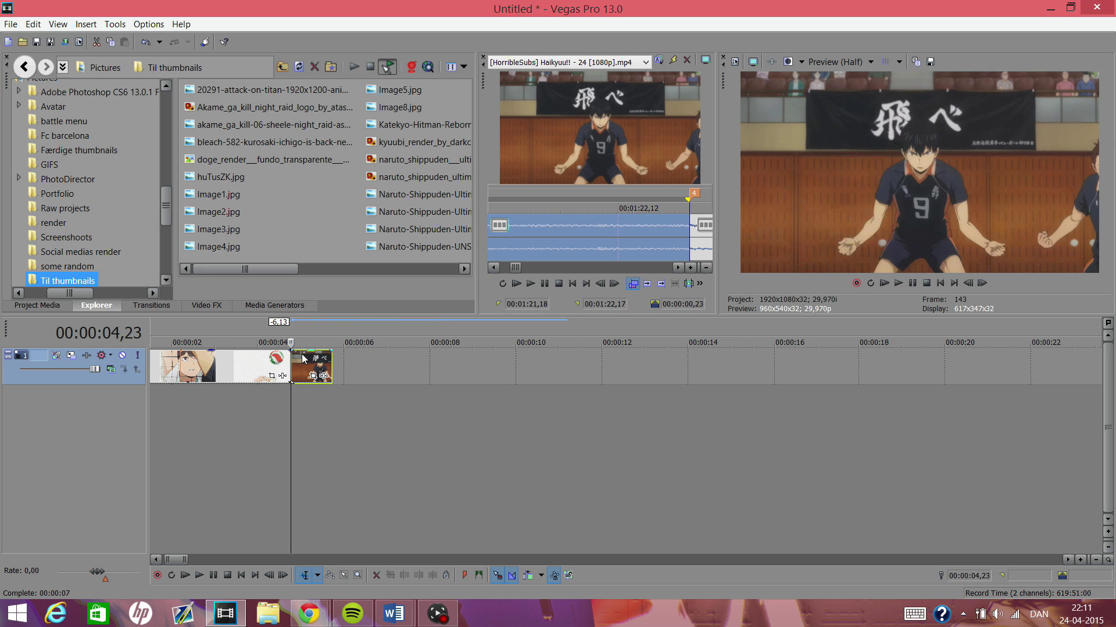
{"action": "left_click", "coordinate": [258, 368]}
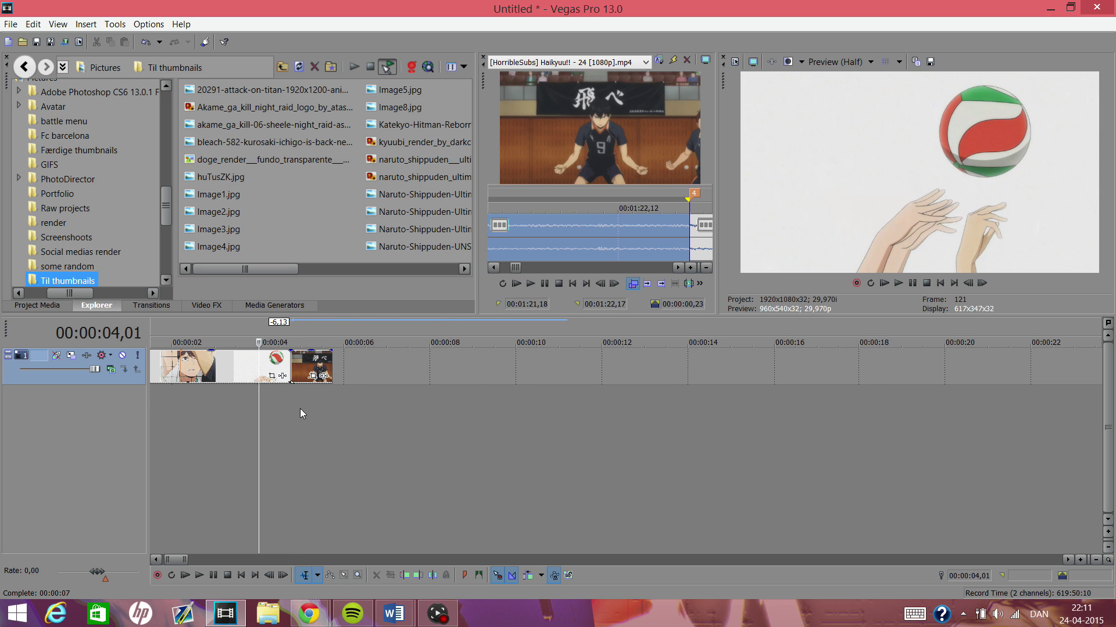
{"action": "scroll", "coordinate": [287, 382], "scroll_direction": "up", "scroll_amount": 4}
{"action": "left_click", "coordinate": [712, 368]}
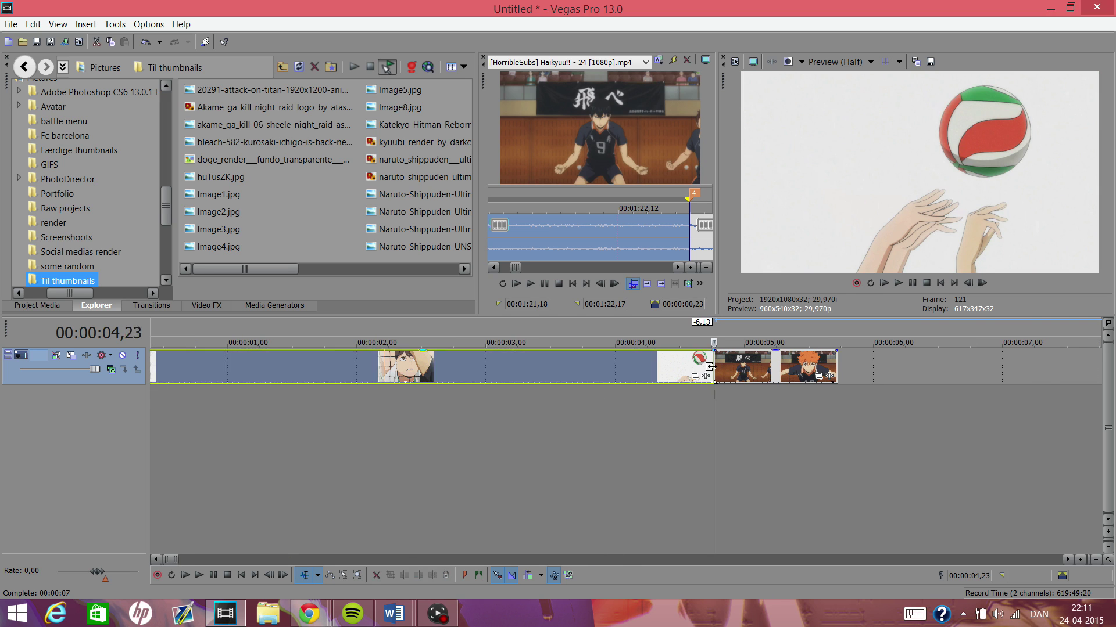
{"action": "scroll", "coordinate": [768, 358], "scroll_direction": "up", "scroll_amount": 1}
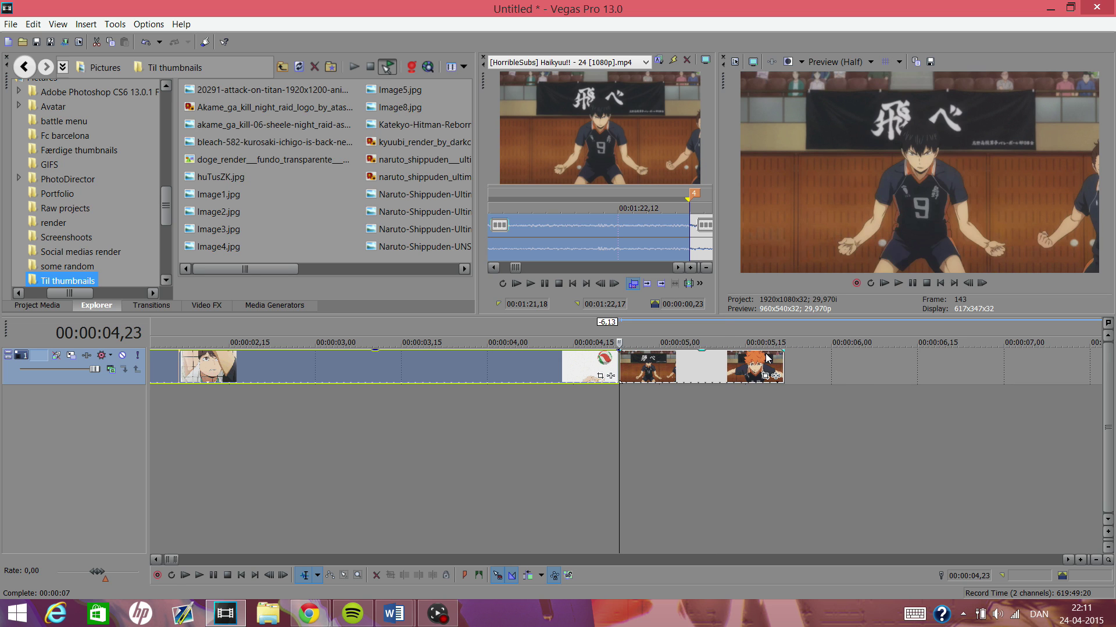
Step frame by frame through the clip's end, settling on the orange-hair close-up at 05,18
{"action": "key", "text": "Right"}
{"action": "key", "text": "Right"}
{"action": "key", "text": "Right"}
{"action": "key", "text": "Right"}
{"action": "key", "text": "Right"}
{"action": "key", "text": "Right"}
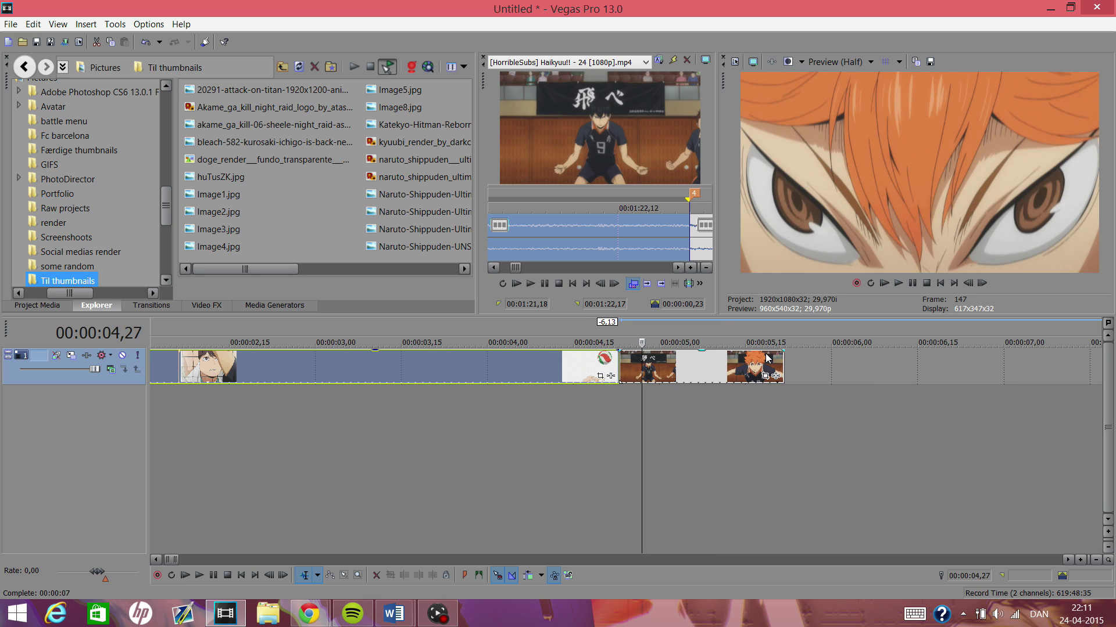
{"action": "scroll", "coordinate": [752, 345], "scroll_direction": "up", "scroll_amount": 1}
{"action": "key", "text": "Right"}
{"action": "key", "text": "Right"}
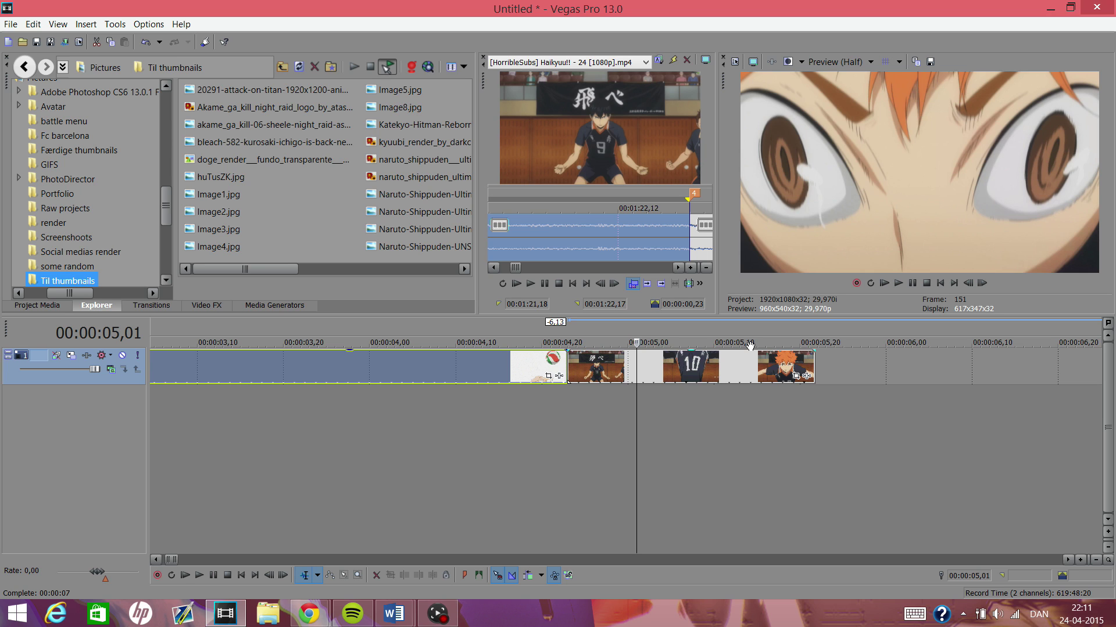
{"action": "key", "text": "Left"}
{"action": "key", "text": "Left"}
{"action": "key", "text": "Right"}
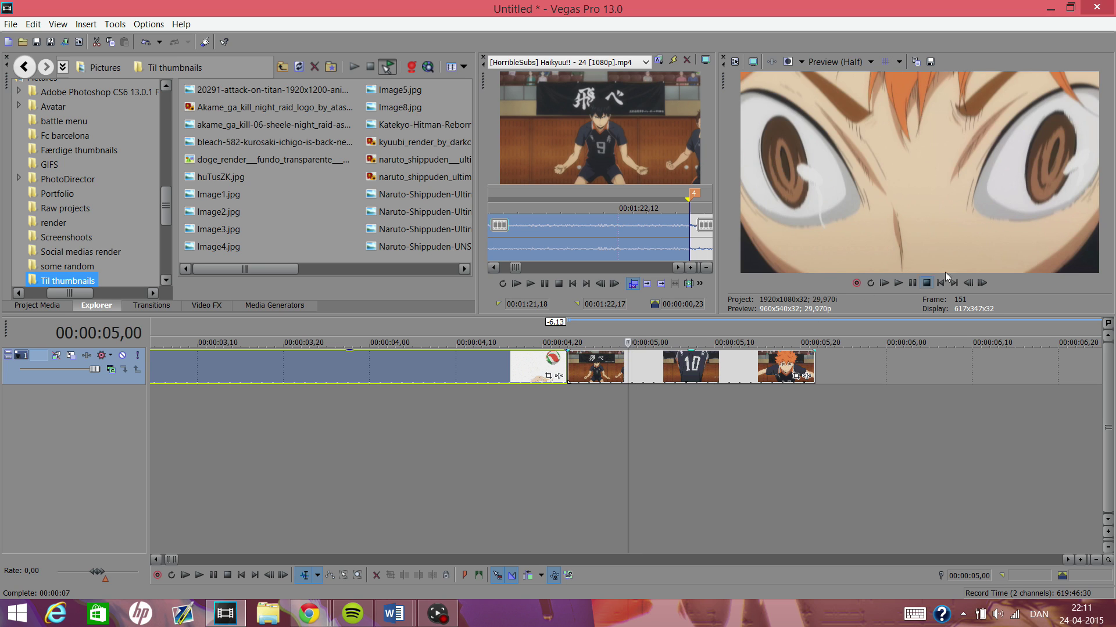
{"action": "key", "text": "Left"}
{"action": "key", "text": "Left"}
{"action": "key", "text": "Left"}
{"action": "key", "text": "Left"}
{"action": "key", "text": "Left"}
{"action": "key", "text": "Left"}
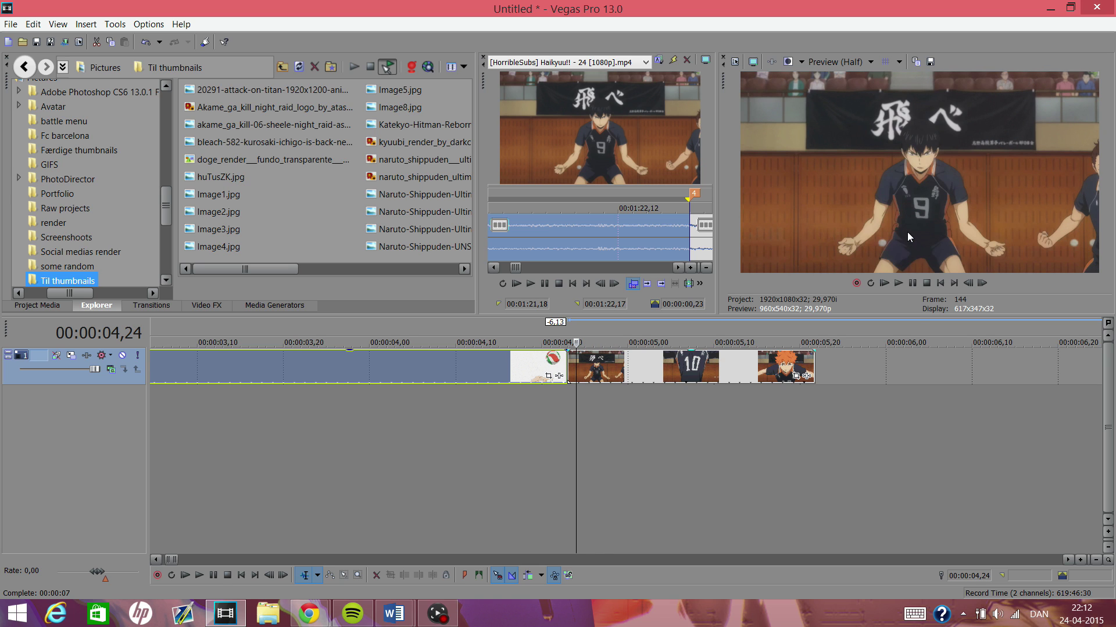
{"action": "key", "text": "Right"}
{"action": "key", "text": "Right"}
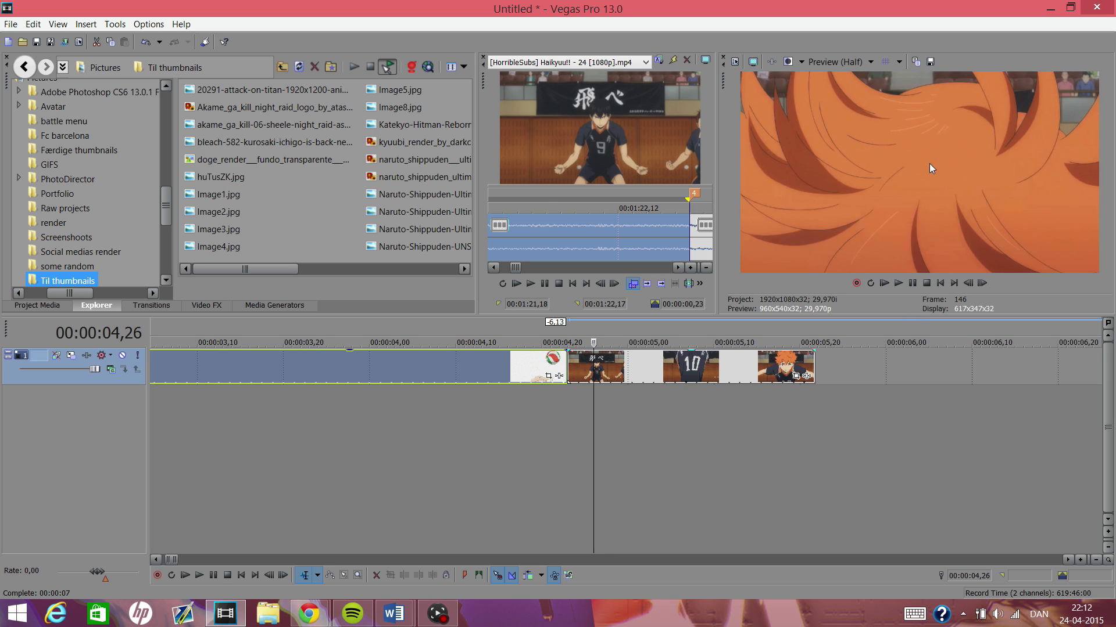
{"action": "key", "text": "Right"}
{"action": "key", "text": "Right"}
{"action": "key", "text": "Right"}
{"action": "key", "text": "Right"}
{"action": "key", "text": "Right"}
{"action": "key", "text": "Right"}
{"action": "key", "text": "Right"}
{"action": "key", "text": "Right"}
{"action": "key", "text": "Right"}
{"action": "key", "text": "Right"}
{"action": "key", "text": "Right"}
{"action": "key", "text": "Right"}
{"action": "key", "text": "Right"}
{"action": "key", "text": "Right"}
{"action": "key", "text": "Right"}
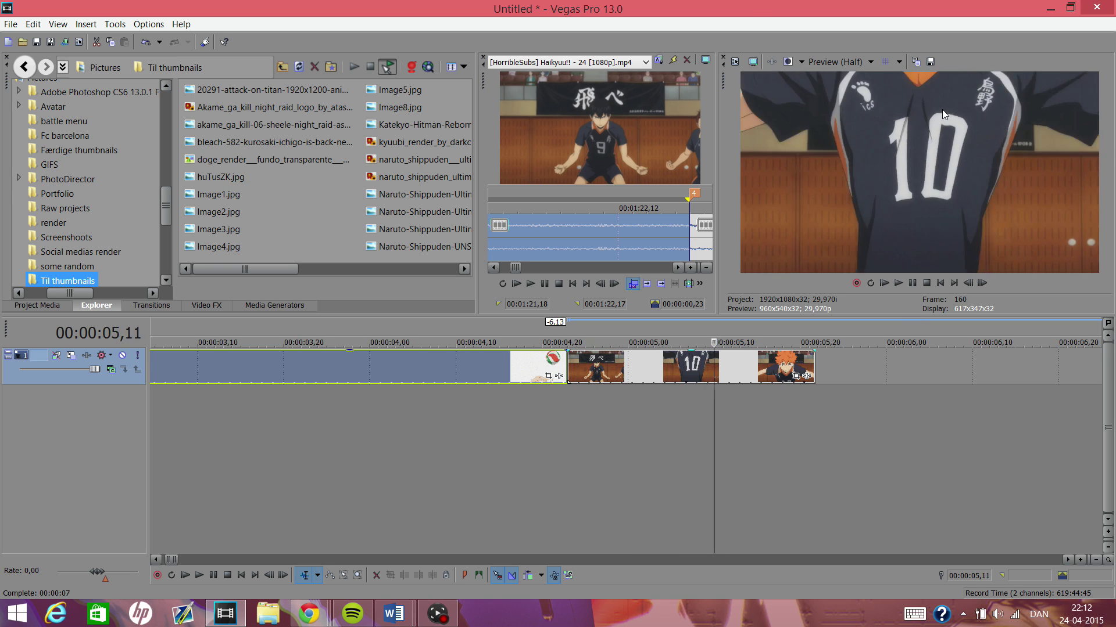
{"action": "key", "text": "Right"}
{"action": "key", "text": "Right"}
{"action": "key", "text": "Right"}
{"action": "key", "text": "Right"}
{"action": "key", "text": "Right"}
{"action": "key", "text": "Right"}
{"action": "key", "text": "Right"}
{"action": "key", "text": "Right"}
{"action": "key", "text": "Right"}
{"action": "key", "text": "Right"}
{"action": "key", "text": "Right"}
{"action": "key", "text": "Right"}
{"action": "key", "text": "Left"}
{"action": "key", "text": "Left"}
{"action": "key", "text": "Left"}
{"action": "key", "text": "Left"}
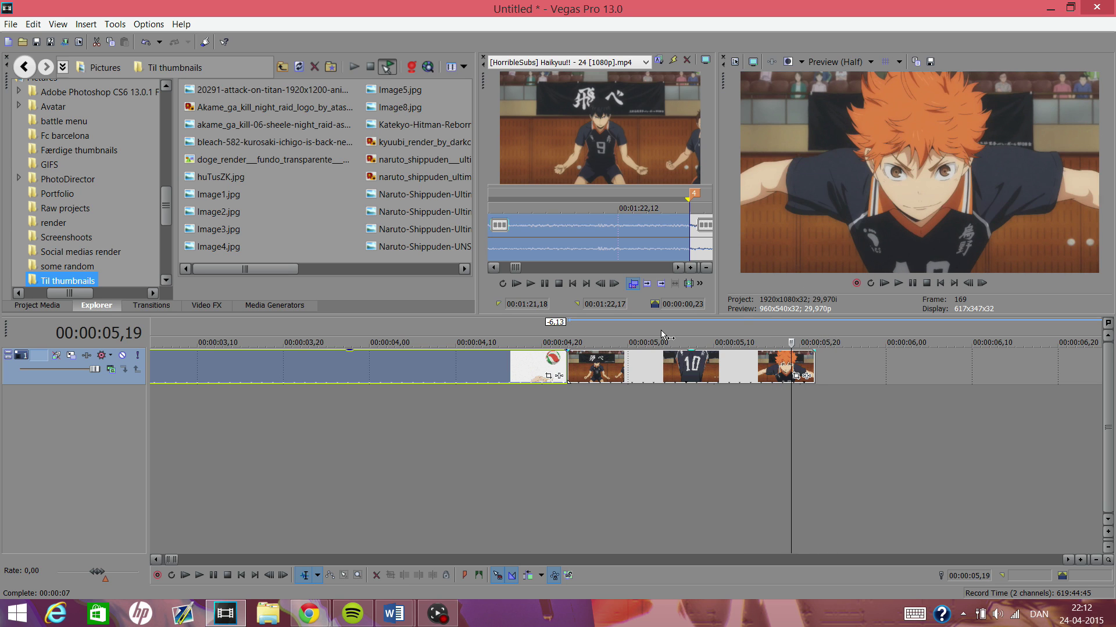
{"action": "key", "text": "Left"}
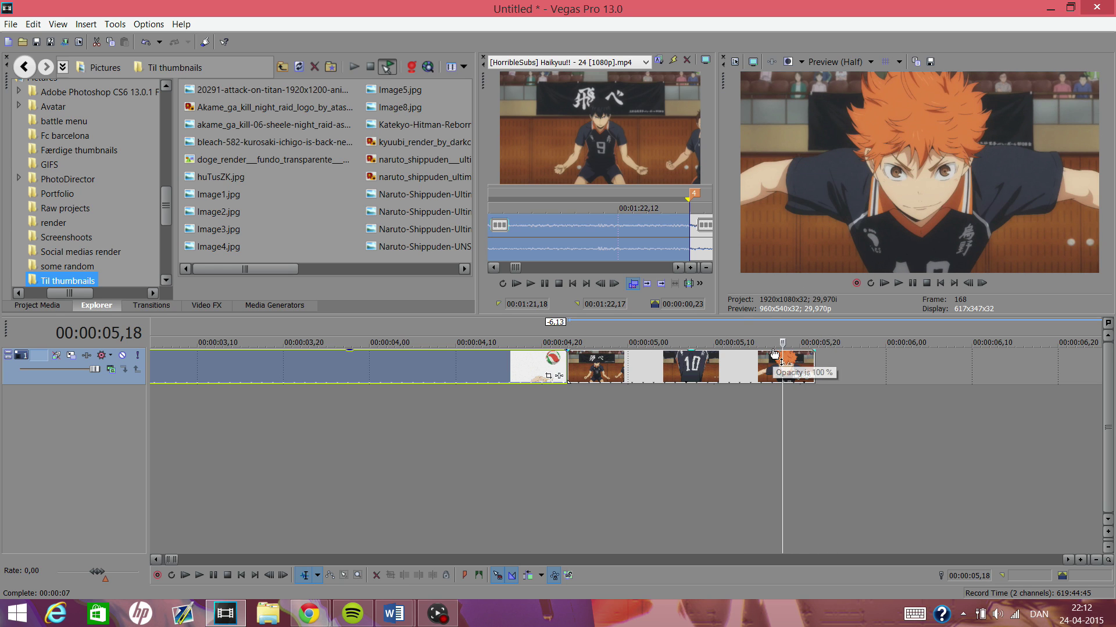
{"action": "left_click", "coordinate": [605, 467]}
{"action": "scroll", "coordinate": [623, 409], "scroll_direction": "down", "scroll_amount": 2}
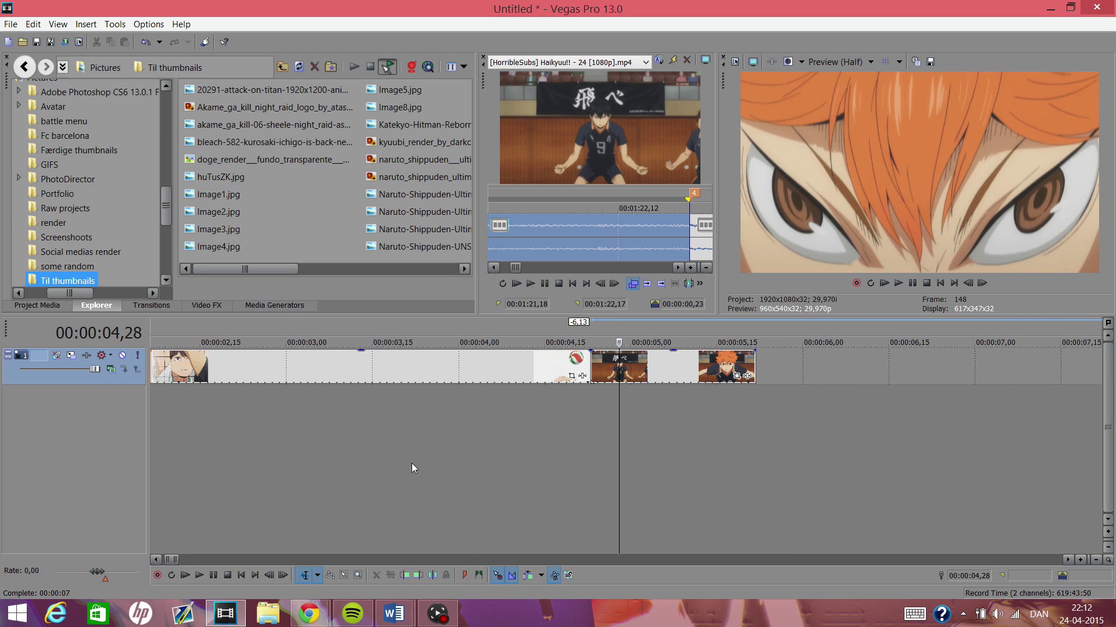
Insert a new empty top video track and play through the transition into the close-up
{"action": "key", "text": "ctrl+shift+q"}
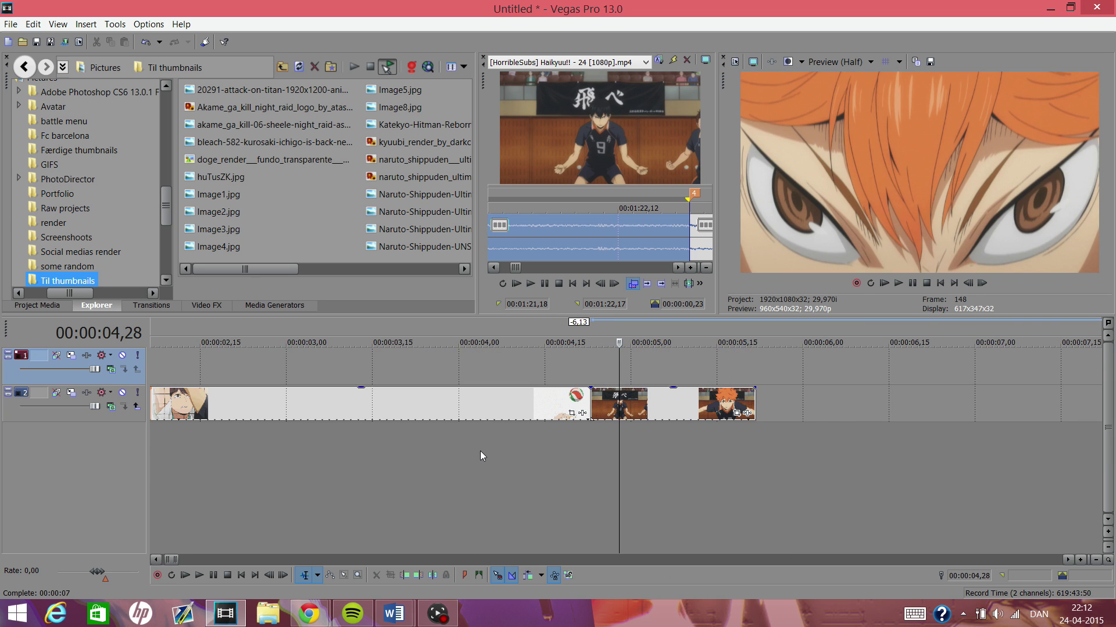
{"action": "left_click", "coordinate": [592, 402]}
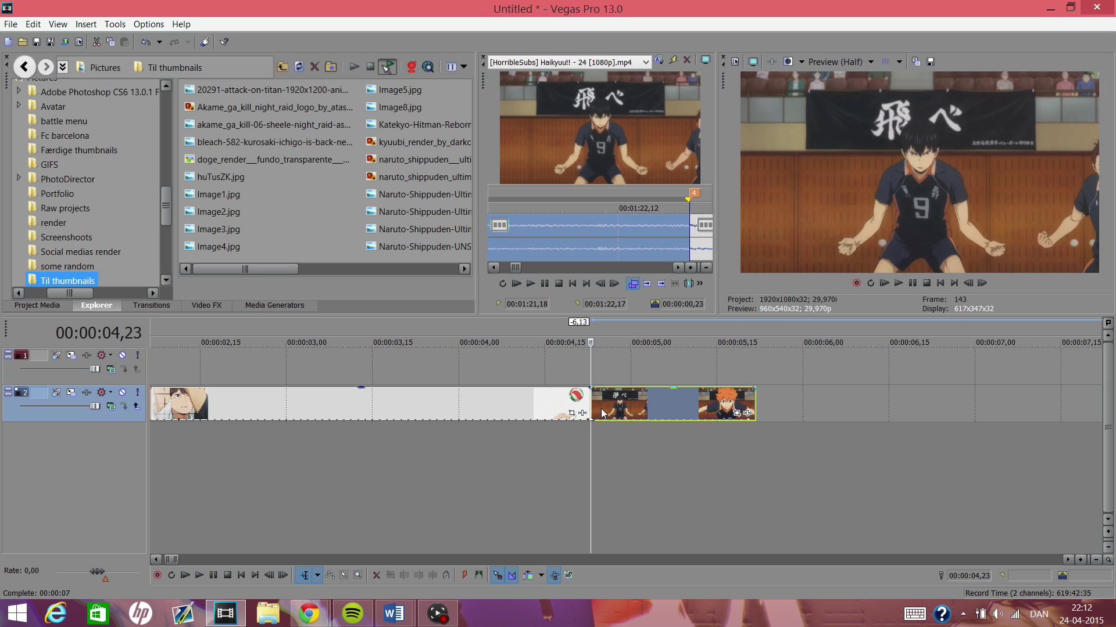
{"action": "key", "text": "space"}
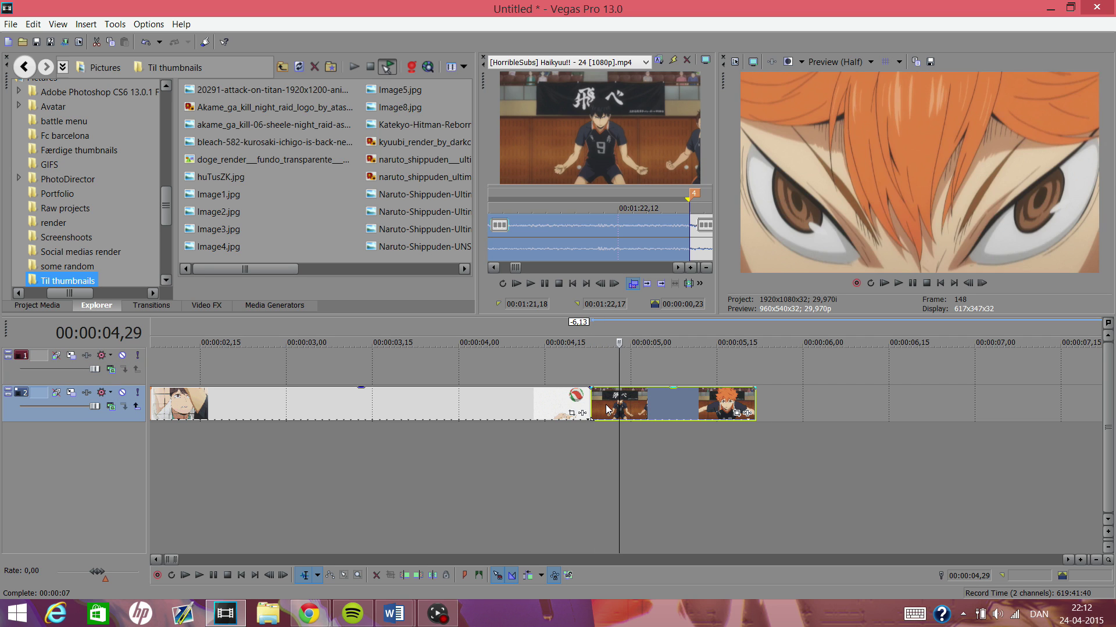
{"action": "key", "text": "Return"}
Mark a time range from 04,23 to about 05,02, then clear it
{"action": "left_click_drag", "start_coordinate": [592, 329], "coordinate": [658, 334]}
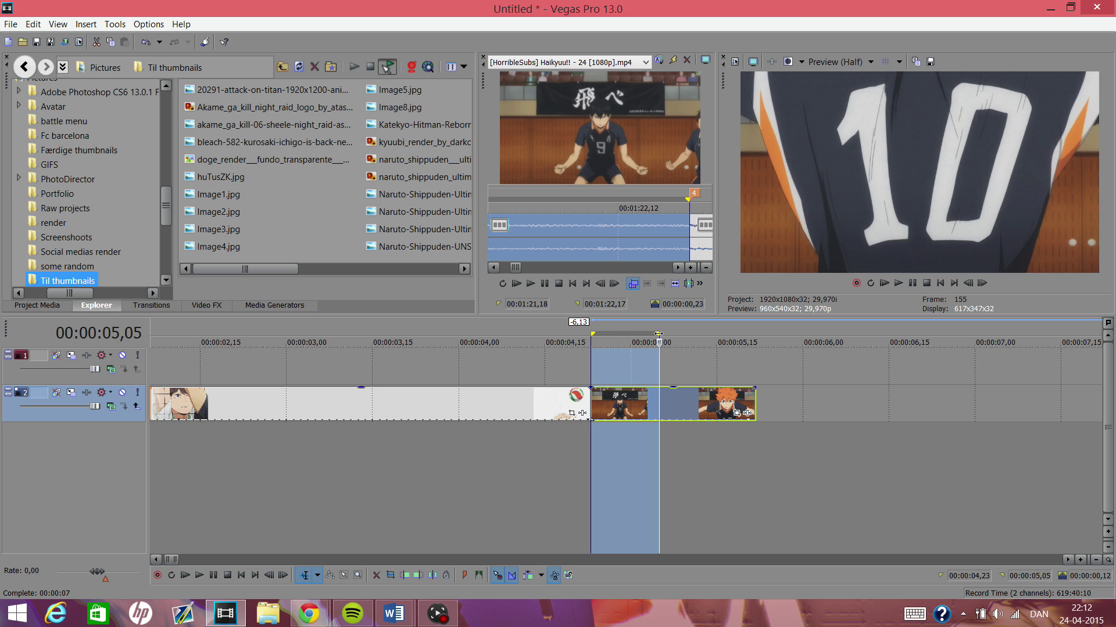
{"action": "scroll", "coordinate": [665, 359], "scroll_direction": "up", "scroll_amount": 4}
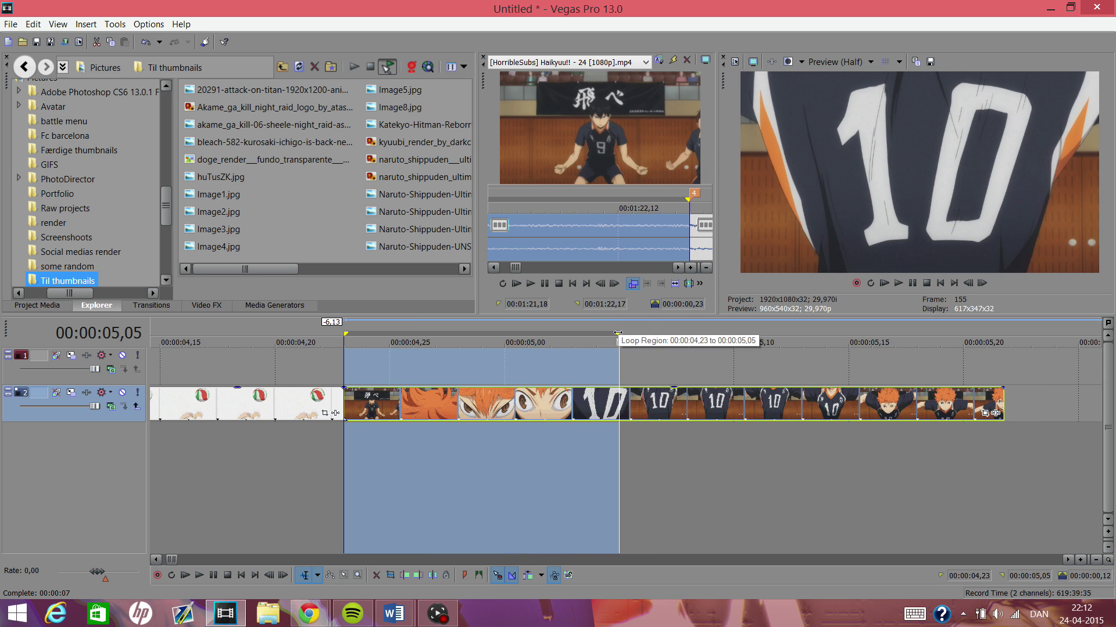
{"action": "left_click_drag", "start_coordinate": [609, 335], "coordinate": [549, 334]}
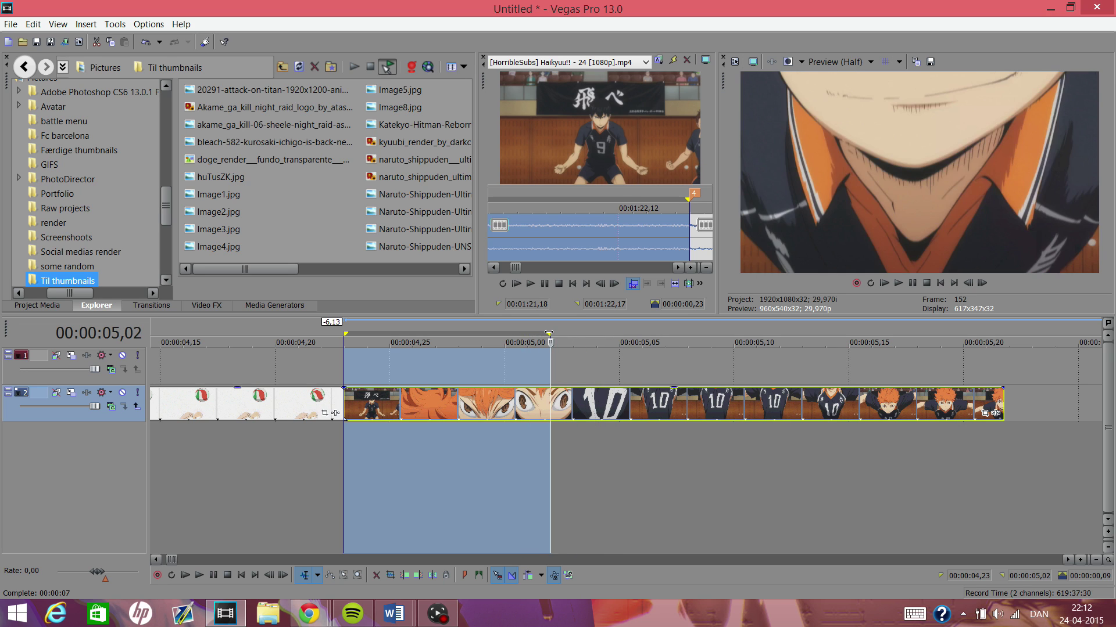
{"action": "scroll", "coordinate": [560, 384], "scroll_direction": "up", "scroll_amount": 1}
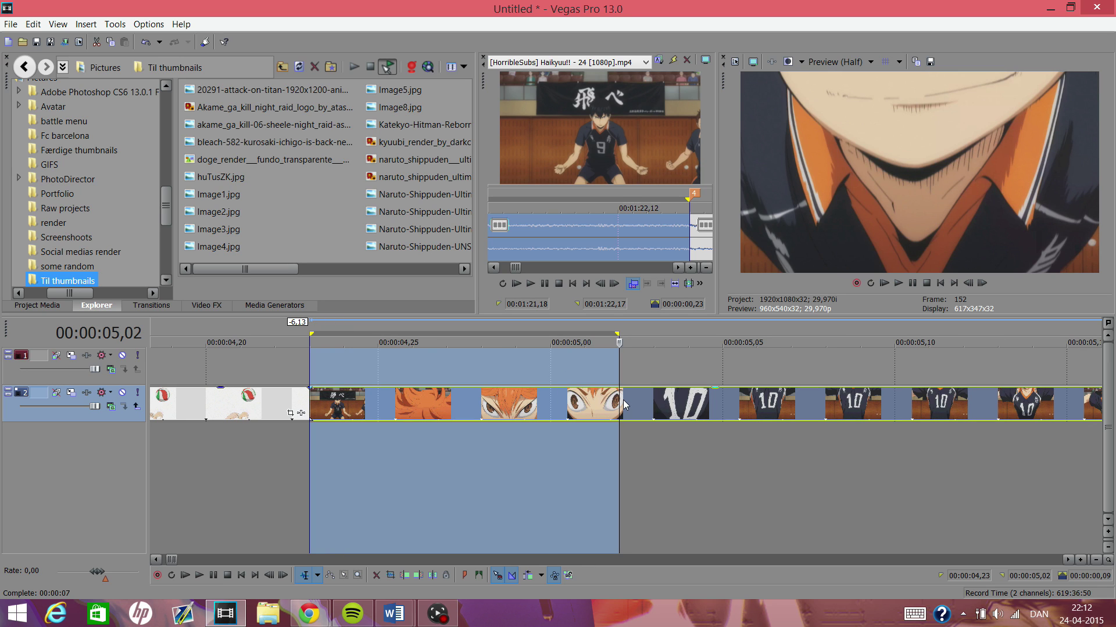
{"action": "left_click", "coordinate": [581, 357]}
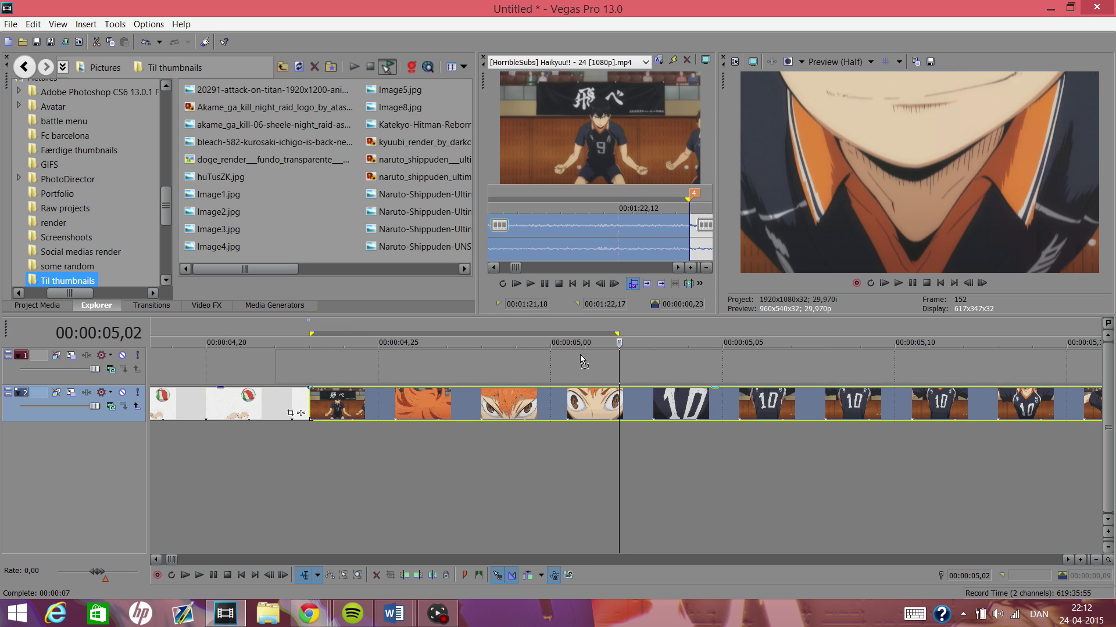
Move the Haikyuu clip onto track 1 starting at 04,14, overlapping the volleyball end
{"action": "key", "text": "ctrl+z"}
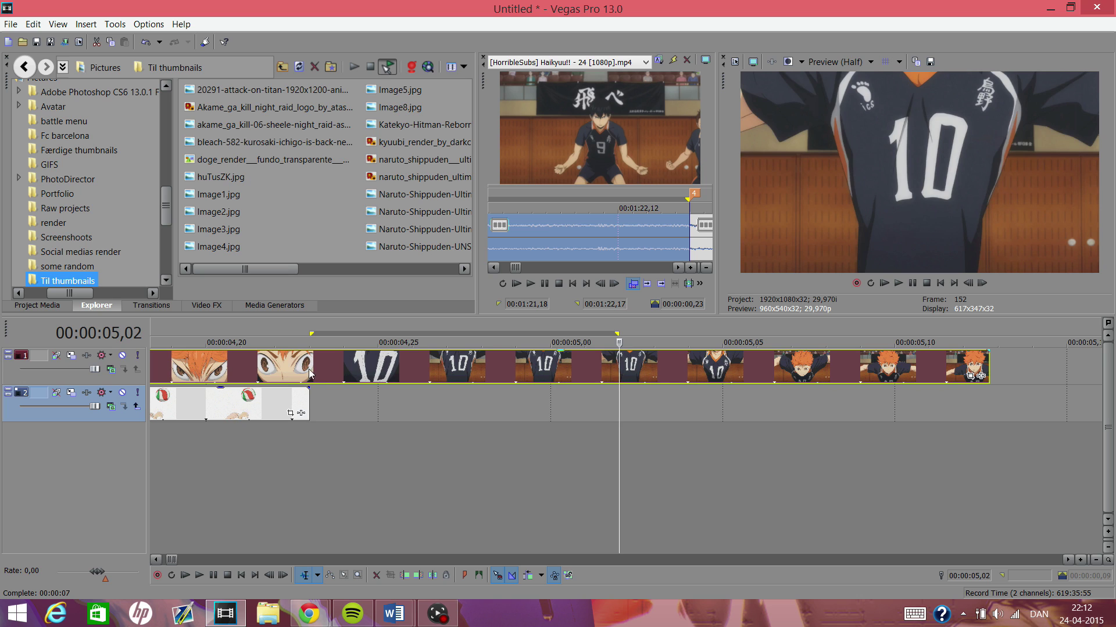
{"action": "left_click", "coordinate": [318, 365]}
{"action": "scroll", "coordinate": [699, 332], "scroll_direction": "down", "scroll_amount": 3}
{"action": "left_click_drag", "start_coordinate": [625, 332], "coordinate": [519, 333]}
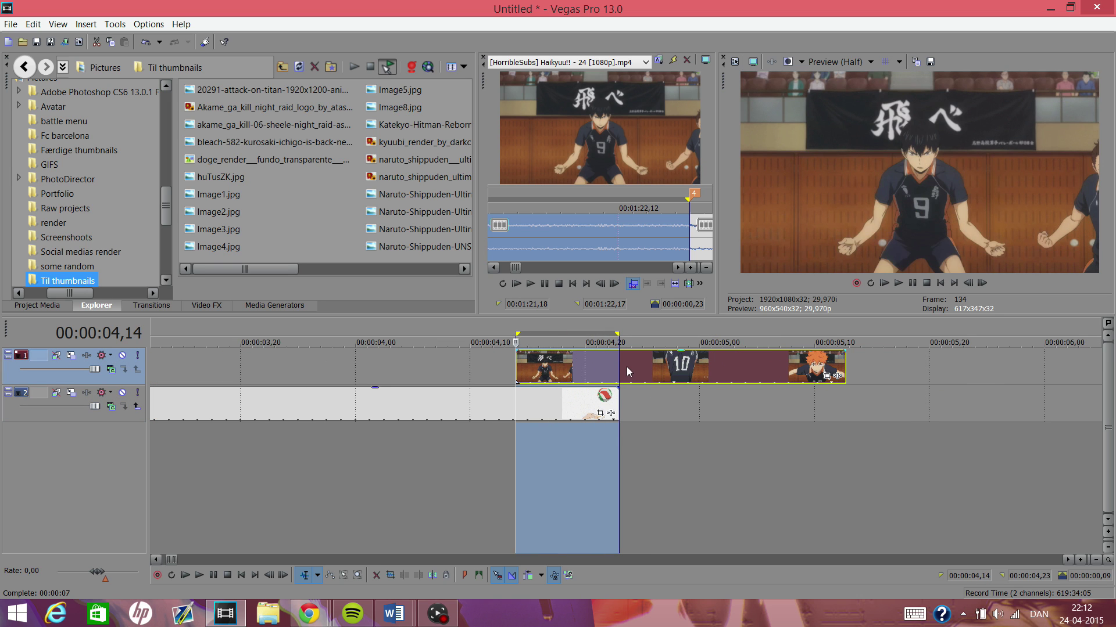
{"action": "scroll", "coordinate": [567, 359], "scroll_direction": "up", "scroll_amount": 2}
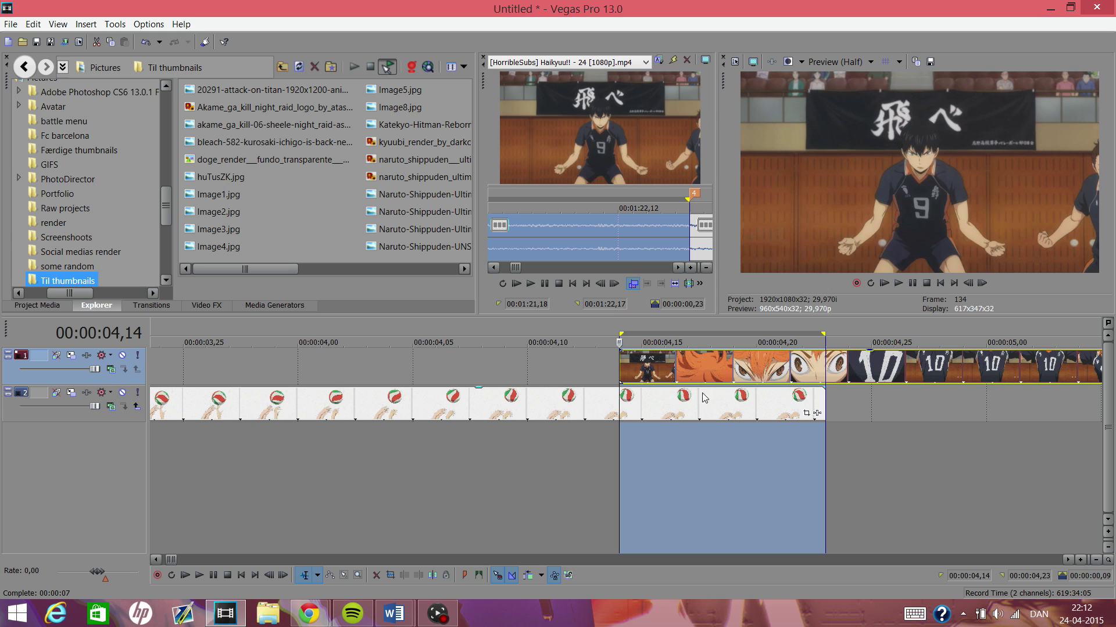
{"action": "left_click", "coordinate": [630, 361]}
Play back the overlap and nudge the top clip one frame earlier, checking the cut at 04,23
{"action": "key", "text": "space"}
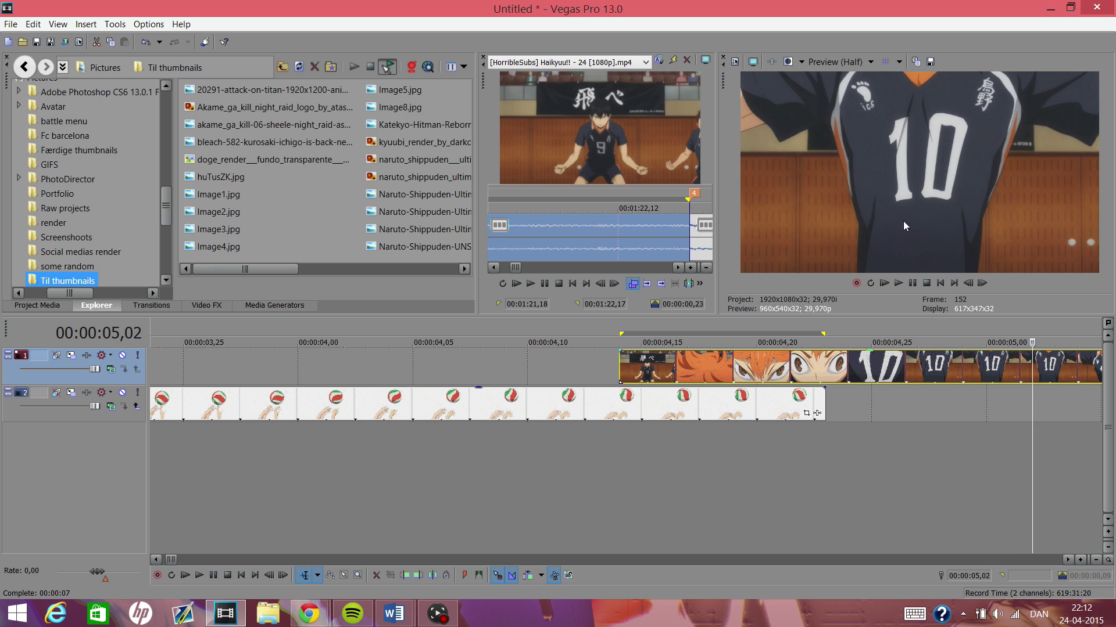
{"action": "left_click", "coordinate": [832, 379]}
{"action": "key", "text": "Left"}
{"action": "key", "text": "Left"}
{"action": "key", "text": "Left"}
{"action": "key", "text": "Right"}
{"action": "key", "text": "Right"}
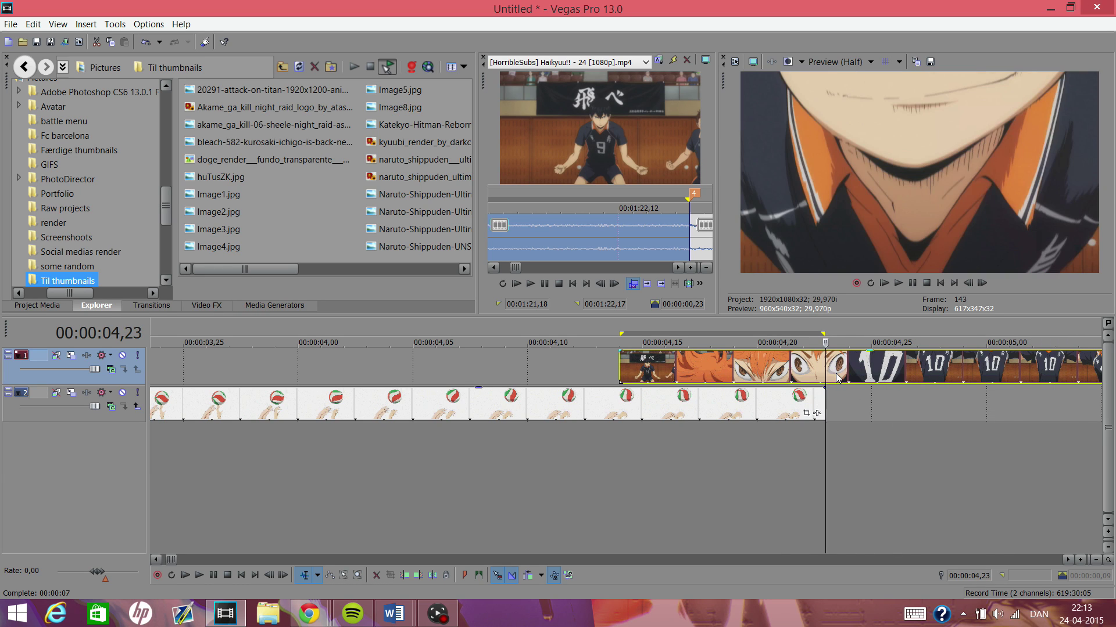
{"action": "left_click_drag", "start_coordinate": [822, 372], "coordinate": [817, 373]}
{"action": "key", "text": "Left"}
{"action": "key", "text": "Right"}
{"action": "key", "text": "Right"}
{"action": "key", "text": "Right"}
{"action": "key", "text": "Right"}
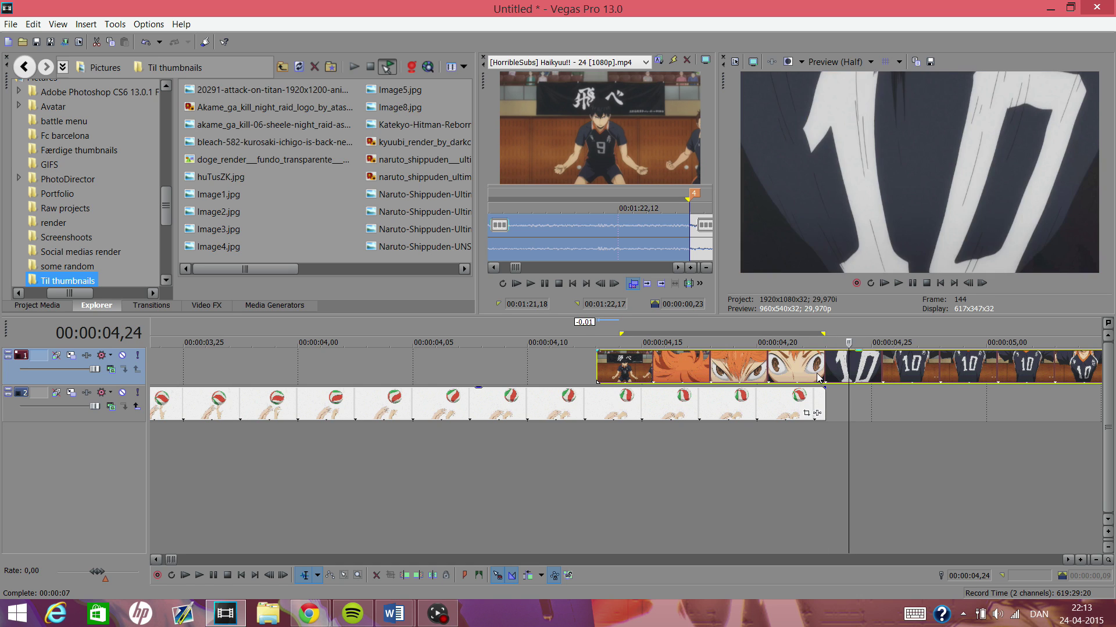
{"action": "key", "text": "Right"}
{"action": "key", "text": "Right"}
{"action": "key", "text": "Right"}
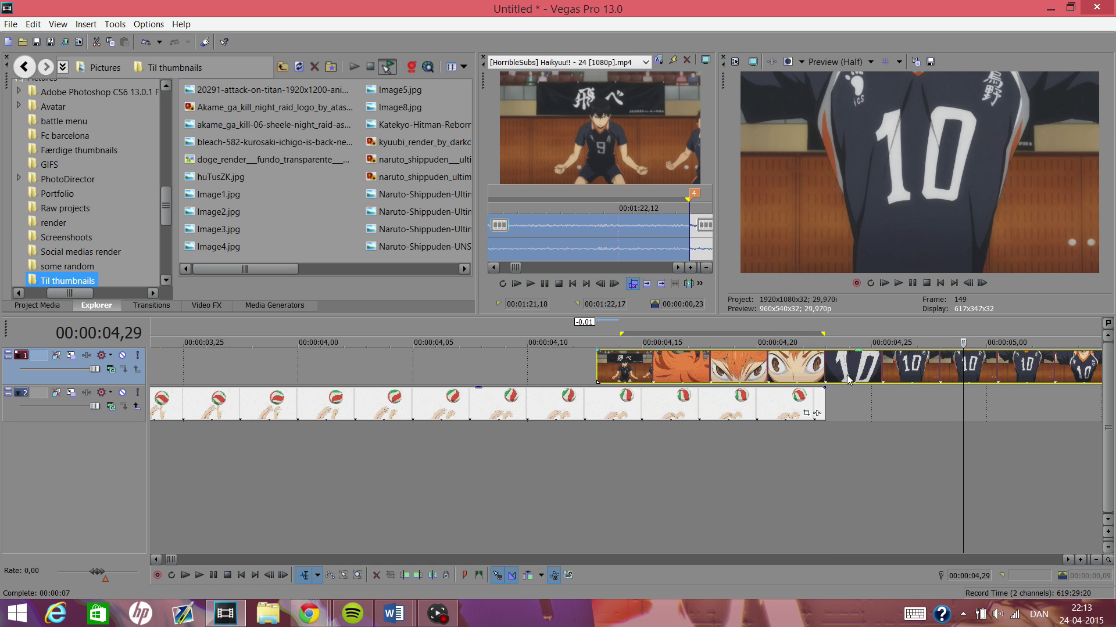
{"action": "key", "text": "Down"}
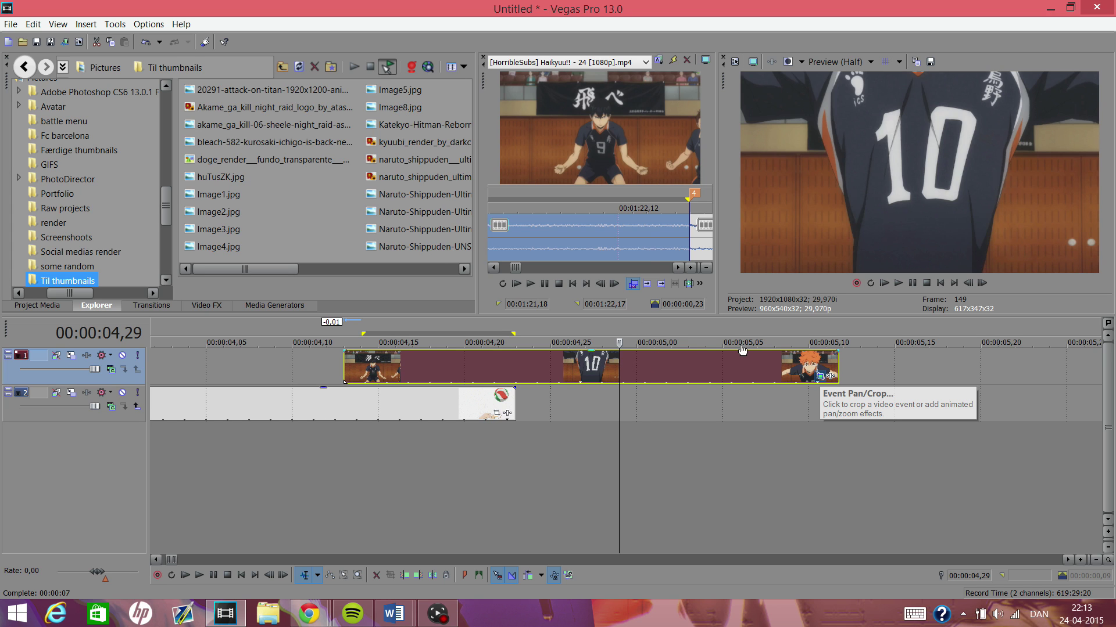
Open Pan/Crop for the Haikyuu clip, enable Mask, and advance two frames to the orange hair
{"action": "left_click", "coordinate": [820, 376]}
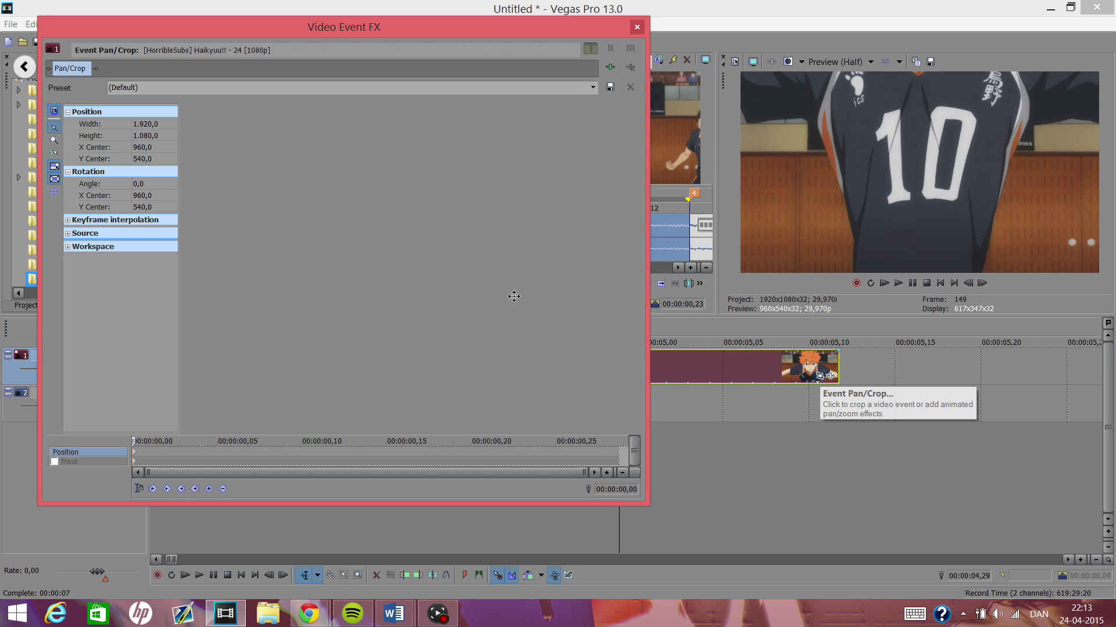
{"action": "left_click", "coordinate": [55, 460]}
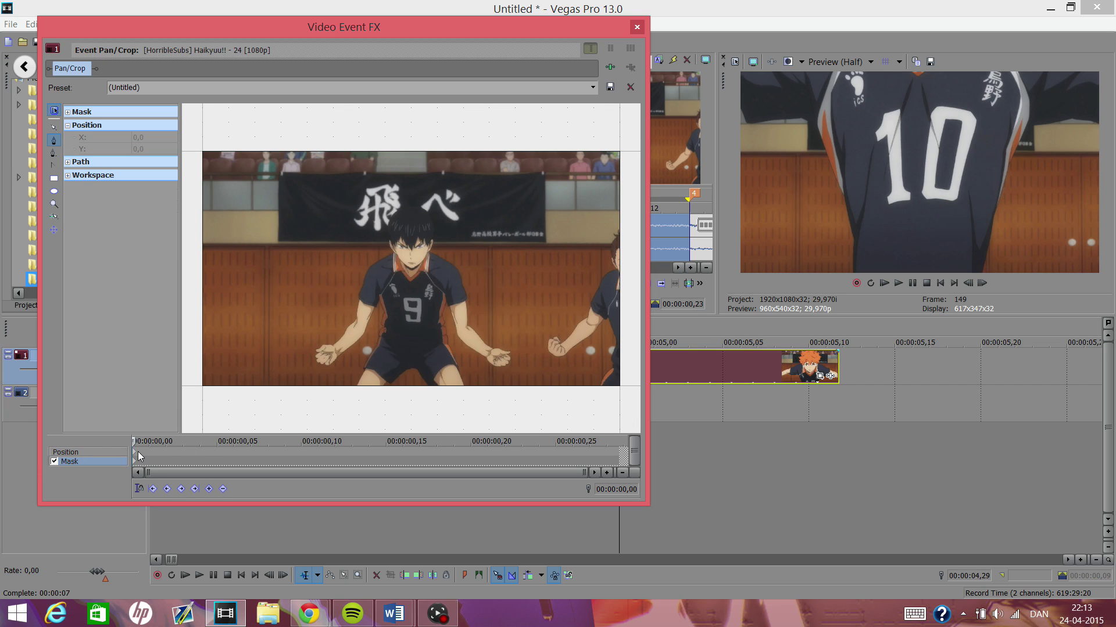
{"action": "scroll", "coordinate": [151, 442], "scroll_direction": "up", "scroll_amount": 3}
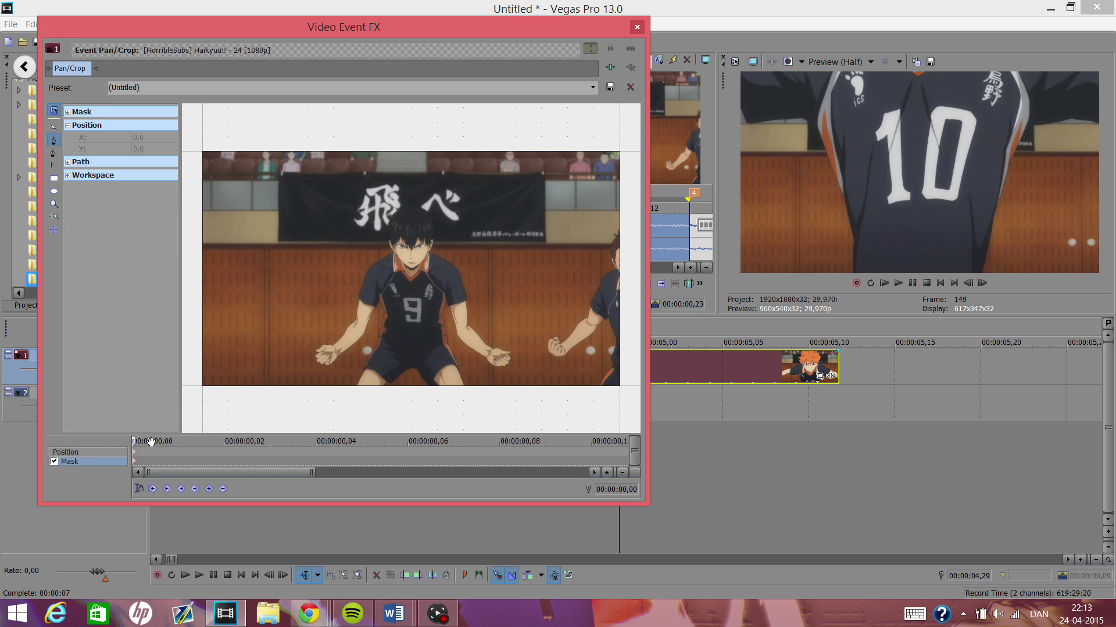
{"action": "scroll", "coordinate": [151, 442], "scroll_direction": "up", "scroll_amount": 1}
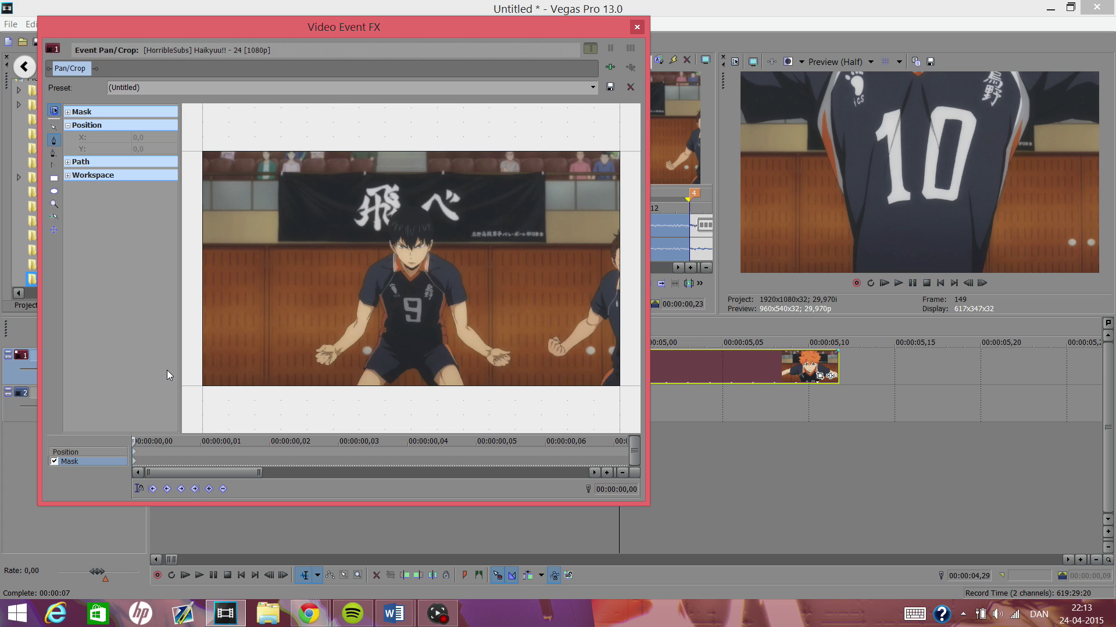
{"action": "key", "text": "Right"}
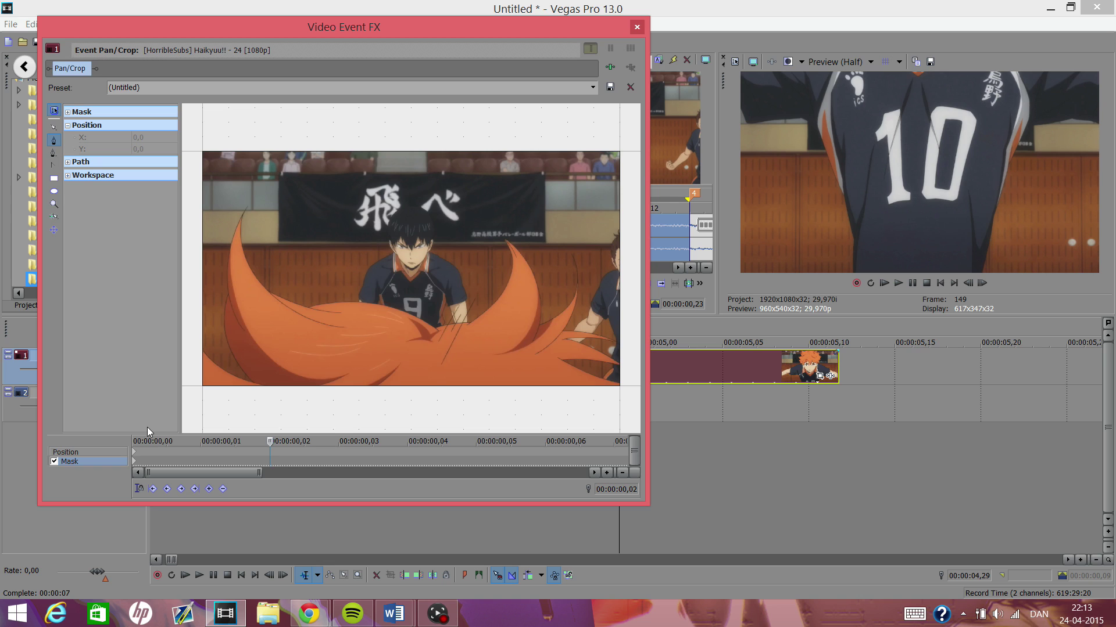
{"action": "key", "text": "Right"}
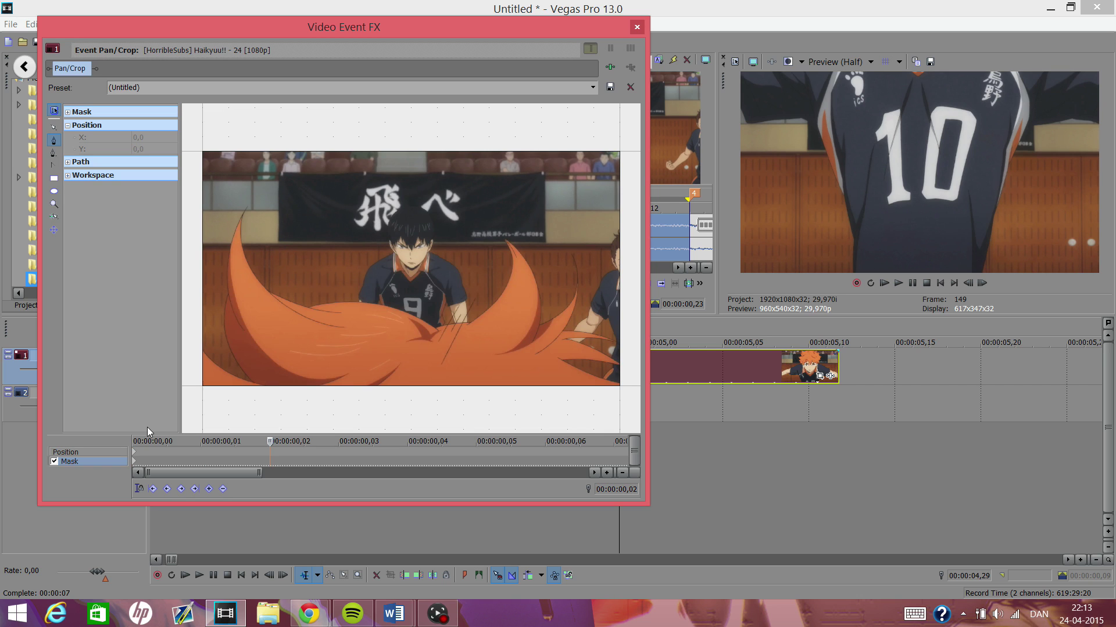
Start the mask with the Anchor Creation tool, placing and curving the first points along the hair edge
{"action": "left_click", "coordinate": [58, 143]}
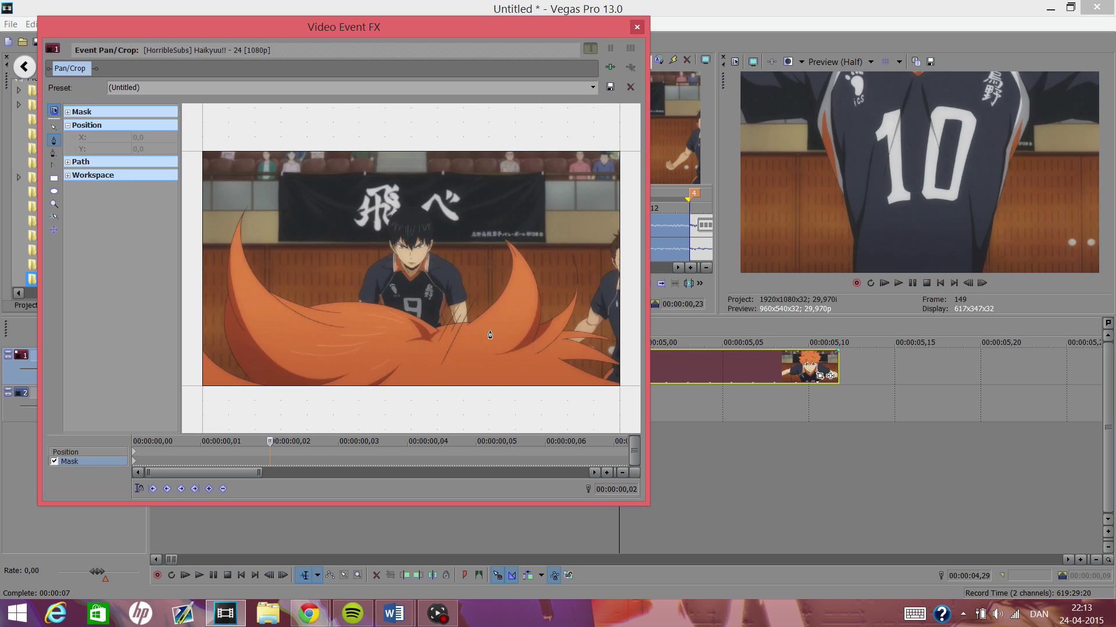
{"action": "left_click", "coordinate": [559, 347]}
{"action": "scroll", "coordinate": [559, 347], "scroll_direction": "up", "scroll_amount": 5}
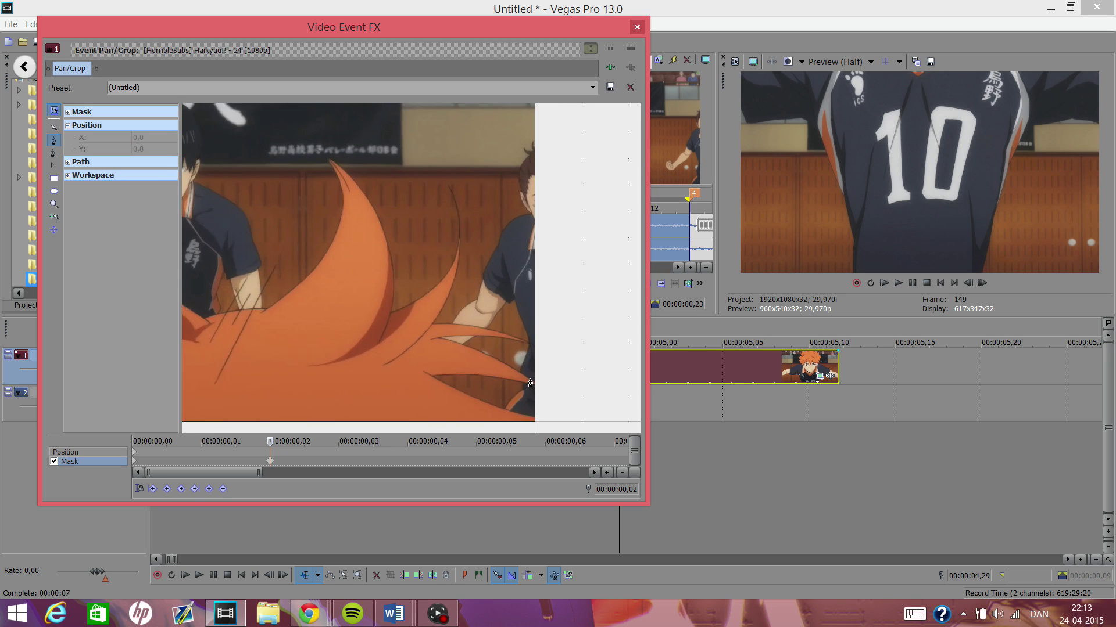
{"action": "left_click_drag", "start_coordinate": [527, 388], "coordinate": [441, 261]}
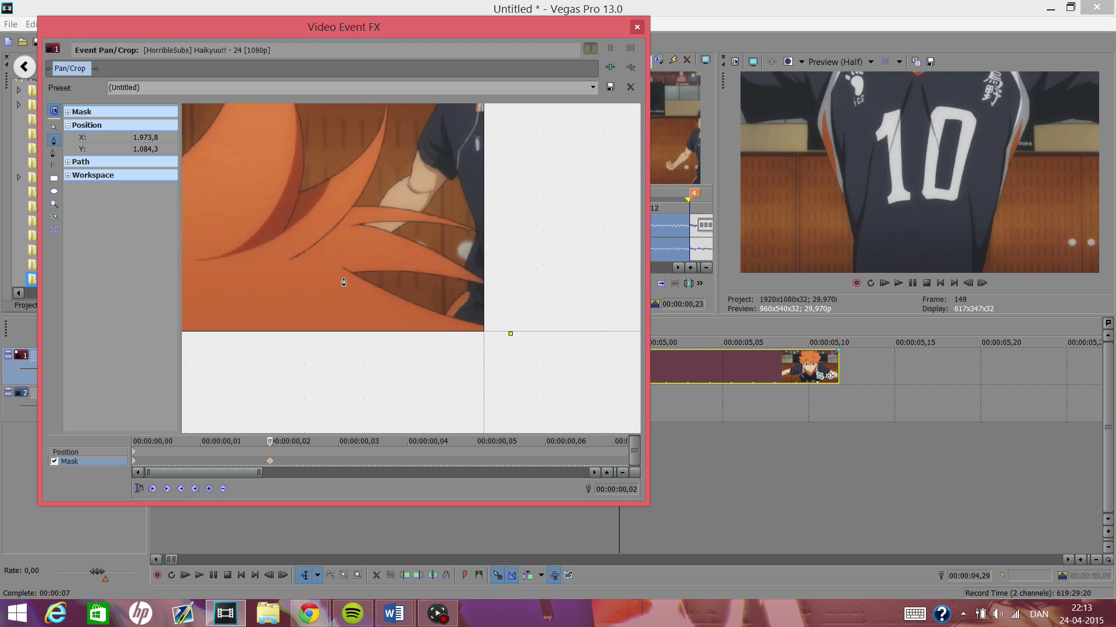
{"action": "left_click_drag", "start_coordinate": [351, 275], "coordinate": [329, 251]}
{"action": "left_click_drag", "start_coordinate": [376, 301], "coordinate": [406, 312]}
{"action": "left_click_drag", "start_coordinate": [325, 259], "coordinate": [349, 275]}
{"action": "left_click", "coordinate": [351, 275]}
Add mask points at the right-side spike tips and notches, removing one stray point
{"action": "left_click_drag", "start_coordinate": [559, 293], "coordinate": [377, 265]}
{"action": "left_click_drag", "start_coordinate": [355, 227], "coordinate": [380, 226]}
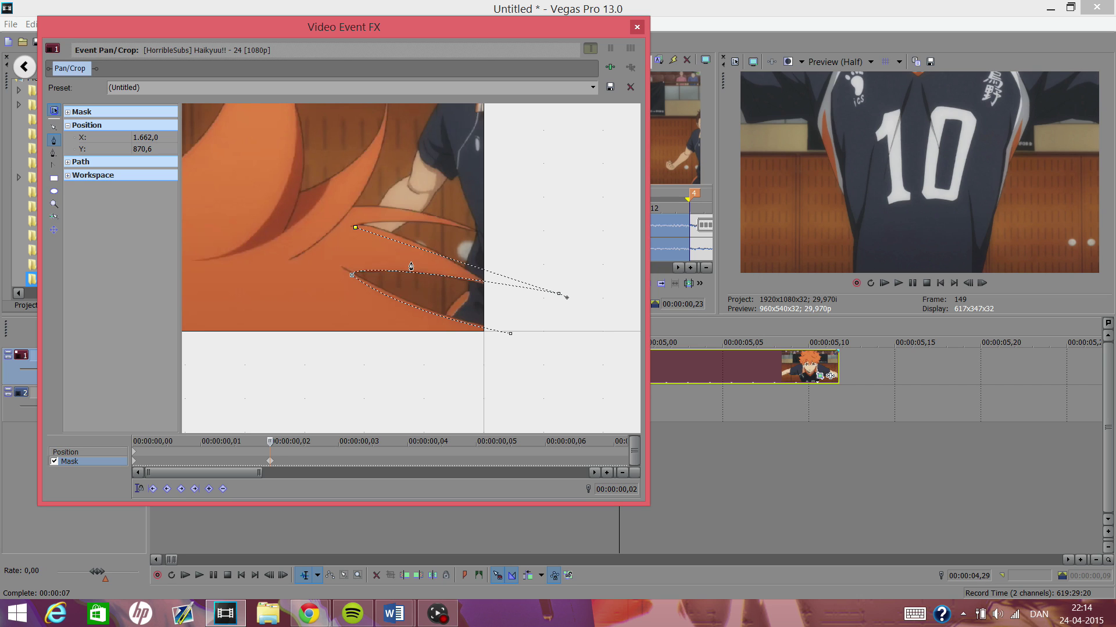
{"action": "left_click", "coordinate": [527, 252]}
{"action": "left_click_drag", "start_coordinate": [527, 253], "coordinate": [532, 210]}
{"action": "left_click", "coordinate": [353, 207]}
{"action": "scroll", "coordinate": [441, 154], "scroll_direction": "down", "scroll_amount": 1}
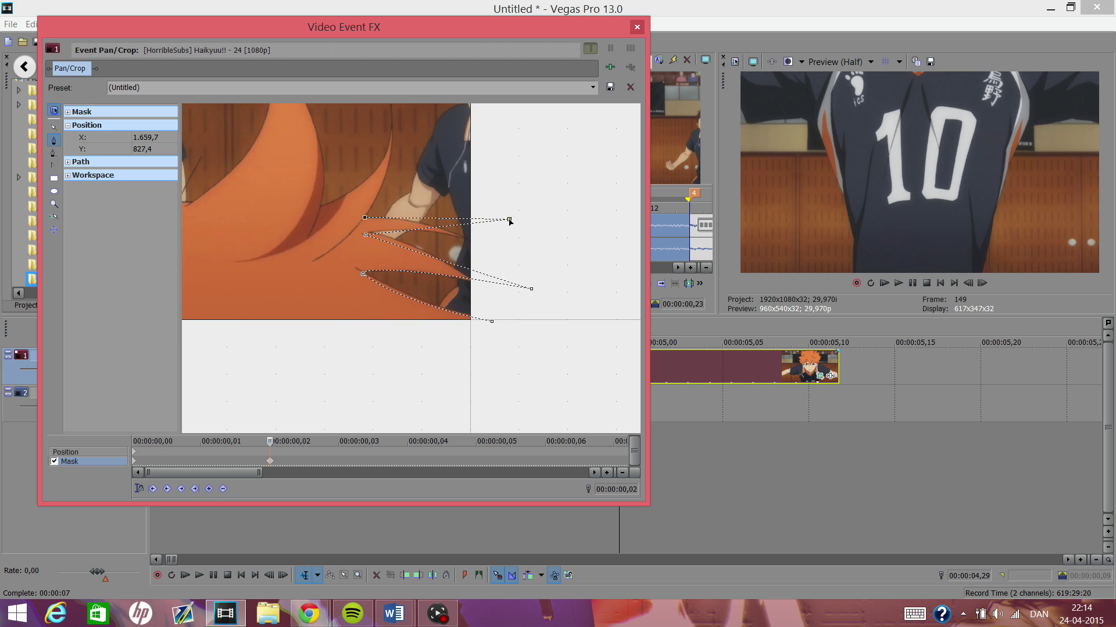
{"action": "left_click_drag", "start_coordinate": [510, 220], "coordinate": [485, 235]}
{"action": "left_click", "coordinate": [397, 126]}
{"action": "key", "text": "Delete"}
{"action": "left_click", "coordinate": [366, 219]}
{"action": "left_click_drag", "start_coordinate": [383, 180], "coordinate": [394, 160]}
{"action": "scroll", "coordinate": [366, 194], "scroll_direction": "down", "scroll_amount": 5}
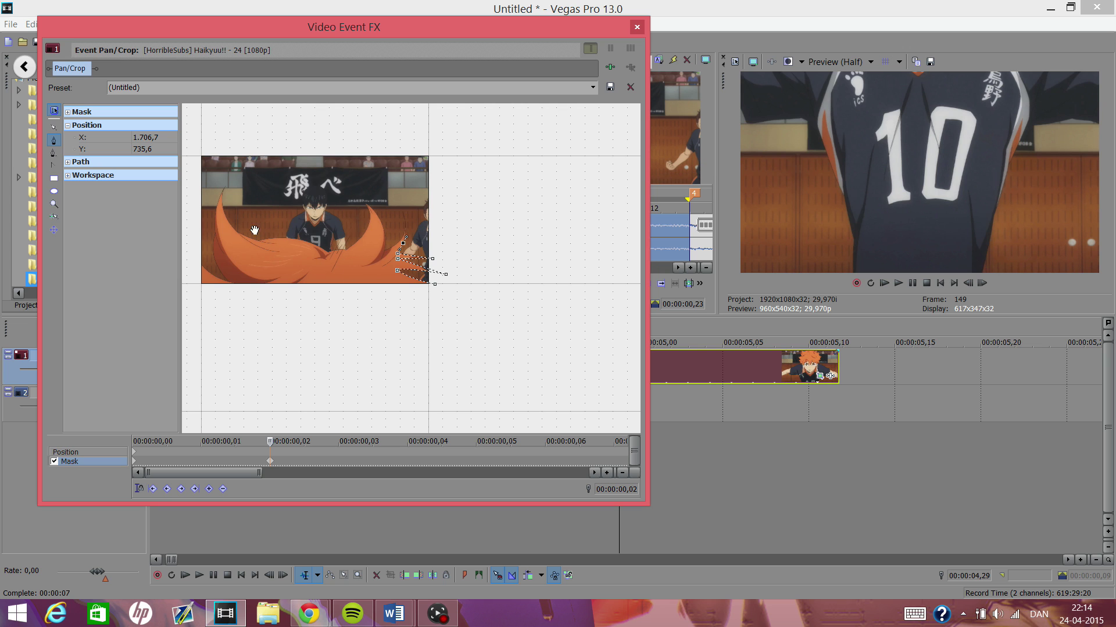
Zoom in and add curved mask points from the tall spike's base up to near its tip
{"action": "scroll", "coordinate": [410, 250], "scroll_direction": "up", "scroll_amount": 5}
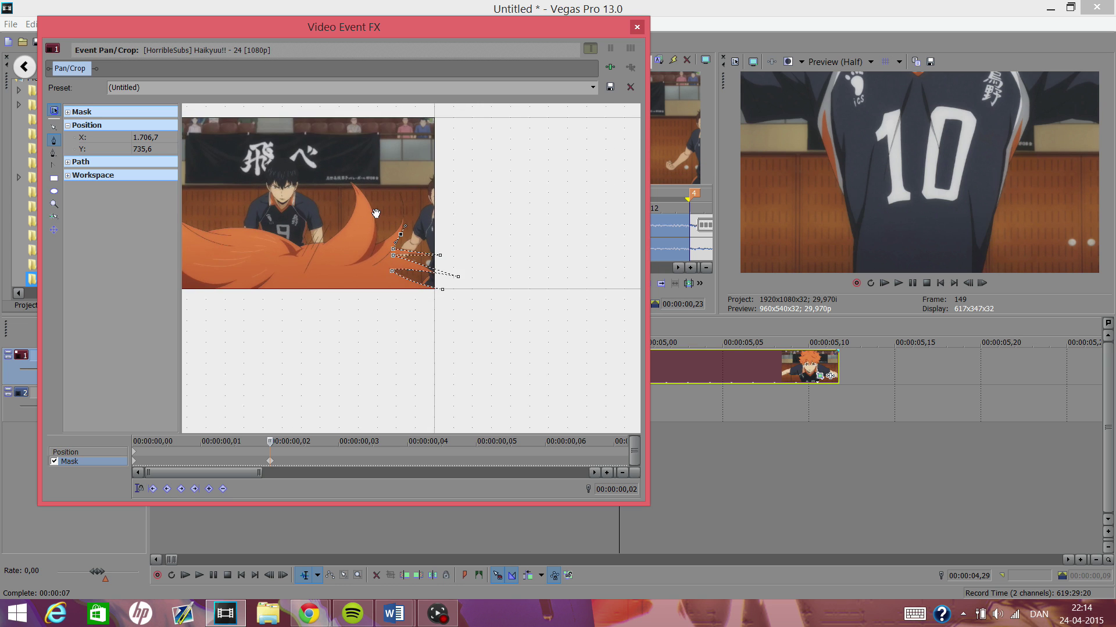
{"action": "scroll", "coordinate": [401, 232], "scroll_direction": "up", "scroll_amount": 4}
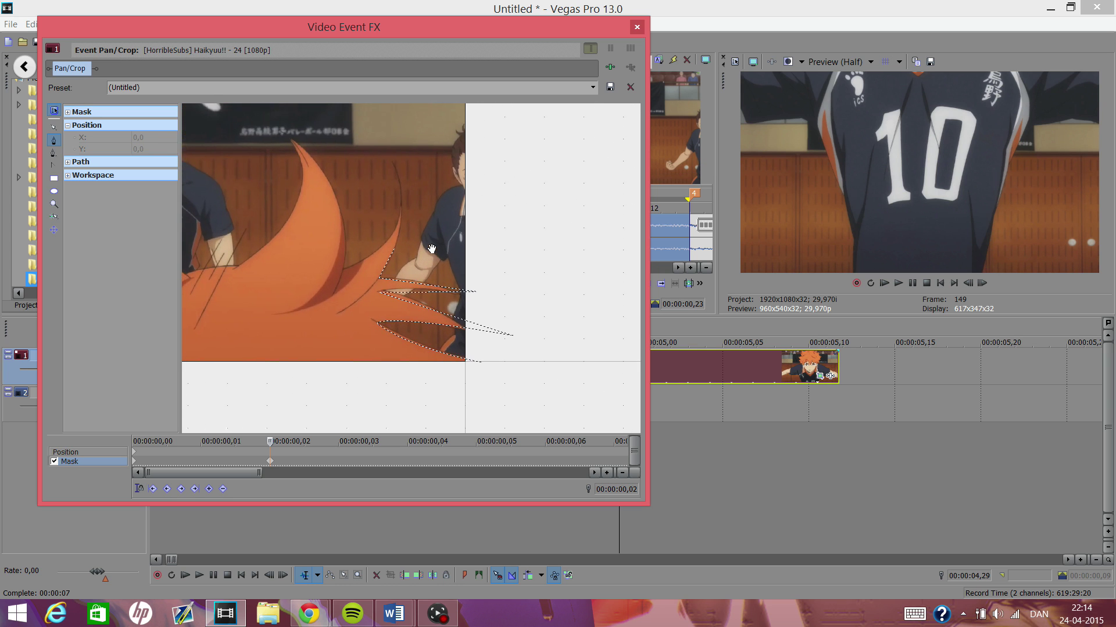
{"action": "scroll", "coordinate": [403, 238], "scroll_direction": "up", "scroll_amount": 1}
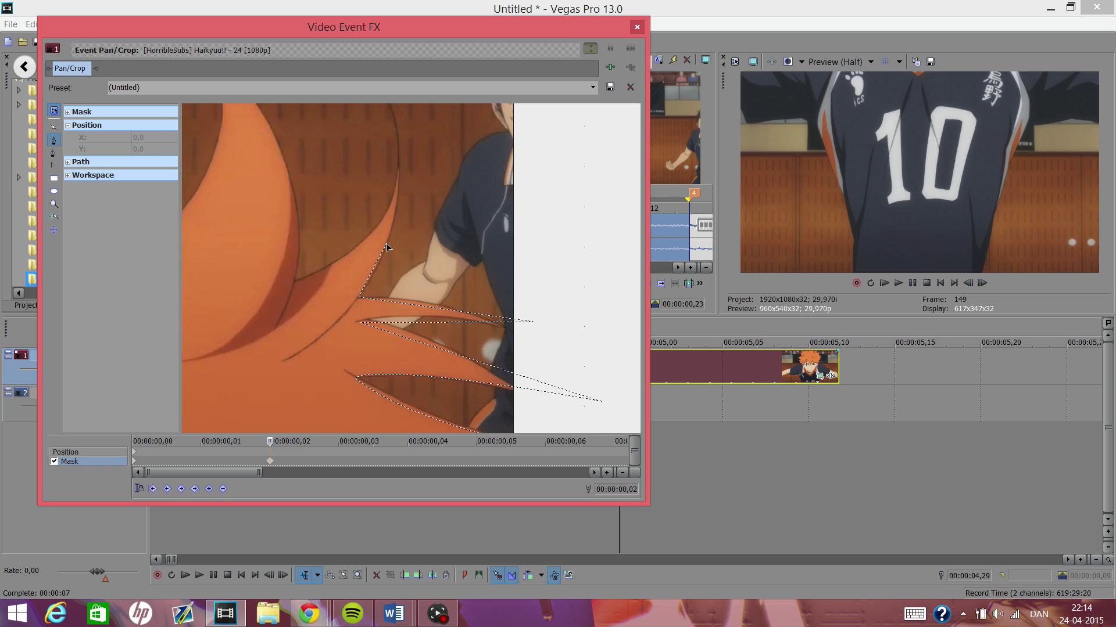
{"action": "left_click", "coordinate": [388, 246]}
{"action": "left_click_drag", "start_coordinate": [406, 212], "coordinate": [387, 239]}
{"action": "left_click_drag", "start_coordinate": [400, 154], "coordinate": [393, 143]}
{"action": "left_click_drag", "start_coordinate": [296, 282], "coordinate": [411, 245]}
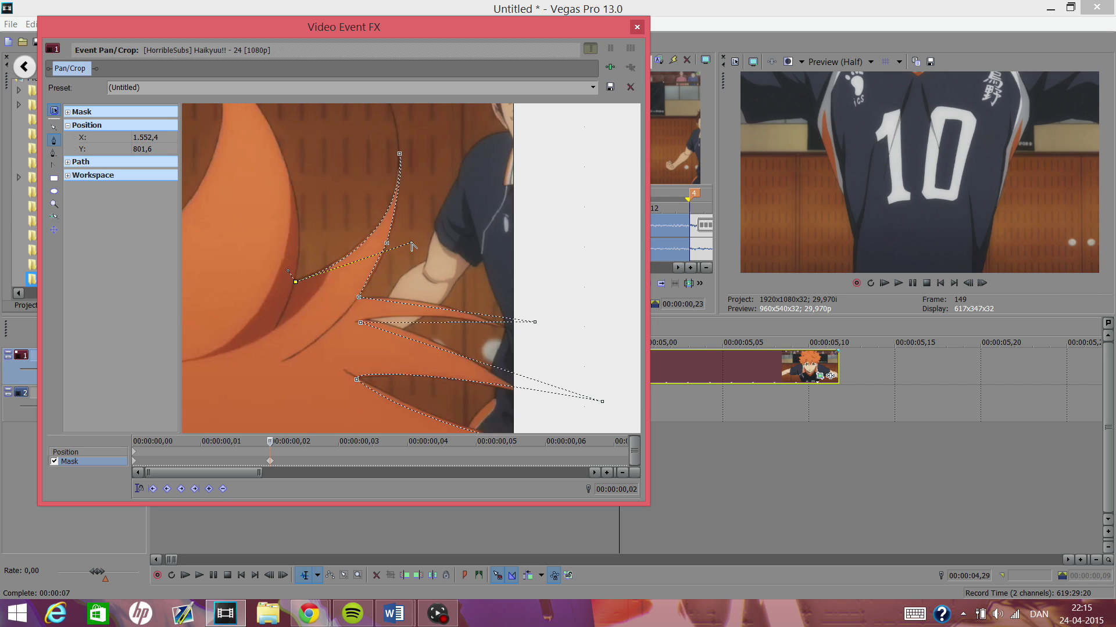
{"action": "left_click", "coordinate": [296, 282]}
{"action": "mouse_move", "coordinate": [296, 284]}
{"action": "left_mouse_down"}
{"action": "mouse_move", "coordinate": [246, 263]}
{"action": "mouse_move", "coordinate": [215, 310]}
{"action": "mouse_move", "coordinate": [212, 347]}
{"action": "mouse_move", "coordinate": [193, 308]}
{"action": "mouse_move", "coordinate": [277, 282]}
{"action": "left_mouse_up"}
{"action": "scroll", "coordinate": [283, 150], "scroll_direction": "down", "scroll_amount": 3}
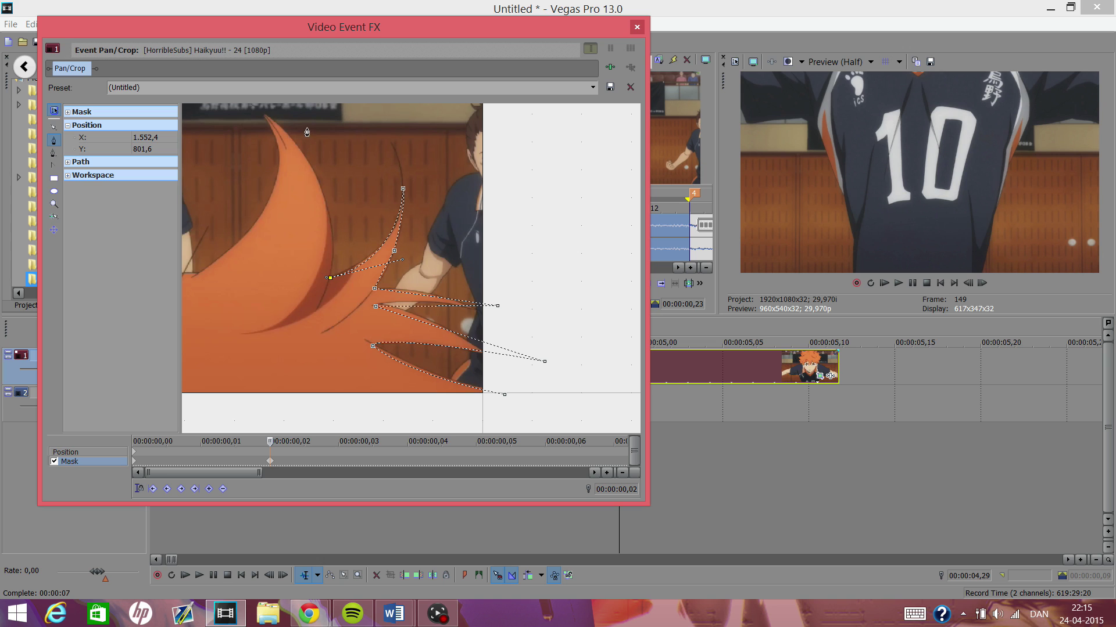
{"action": "left_click_drag", "start_coordinate": [284, 132], "coordinate": [300, 222]}
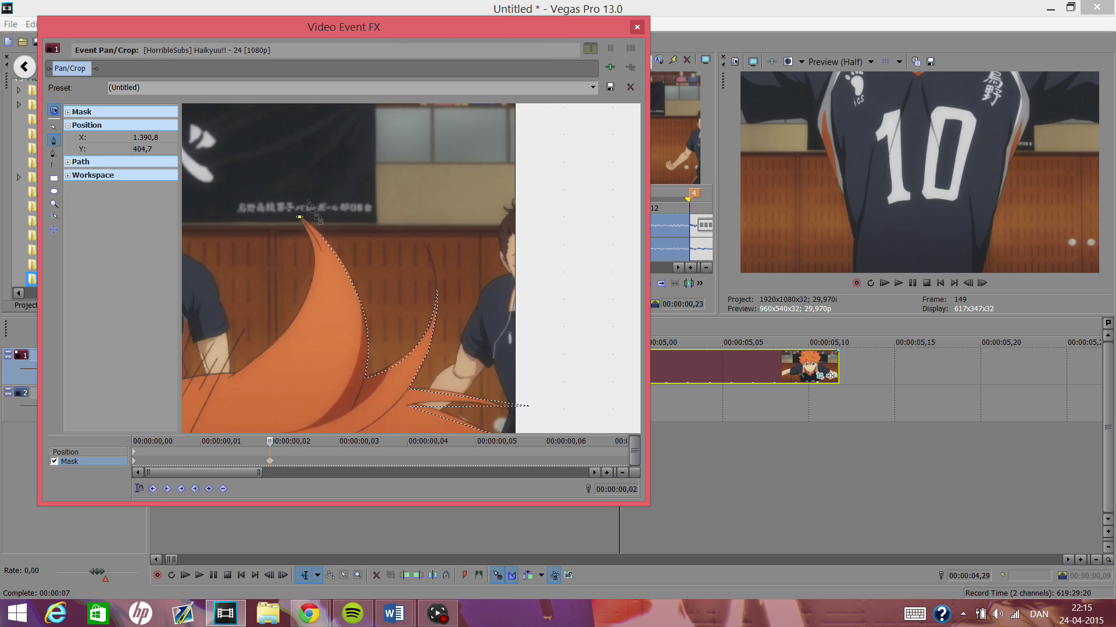
{"action": "left_click", "coordinate": [320, 235]}
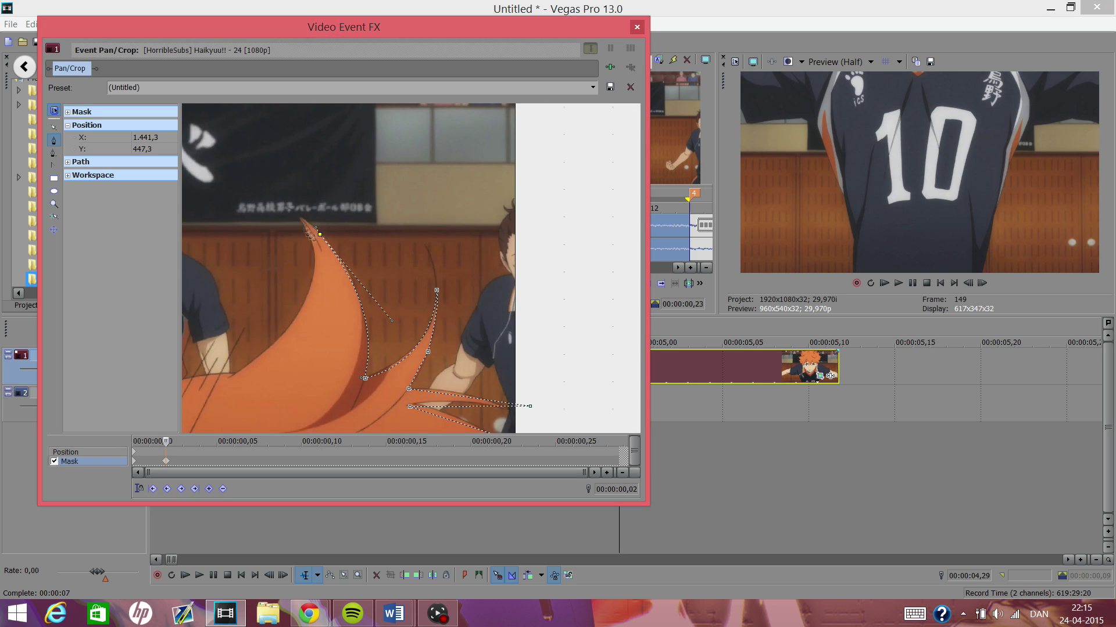
Place mask points from the tall spike's tip down the hair's left edge
{"action": "left_click", "coordinate": [305, 218]}
{"action": "left_click", "coordinate": [304, 223]}
{"action": "left_click", "coordinate": [314, 253]}
{"action": "left_click", "coordinate": [312, 288]}
{"action": "left_click", "coordinate": [295, 316]}
{"action": "left_click", "coordinate": [277, 343]}
{"action": "left_click", "coordinate": [249, 367]}
{"action": "left_click", "coordinate": [235, 373]}
{"action": "scroll", "coordinate": [230, 372], "scroll_direction": "down", "scroll_amount": 1}
{"action": "scroll", "coordinate": [230, 372], "scroll_direction": "down", "scroll_amount": 2}
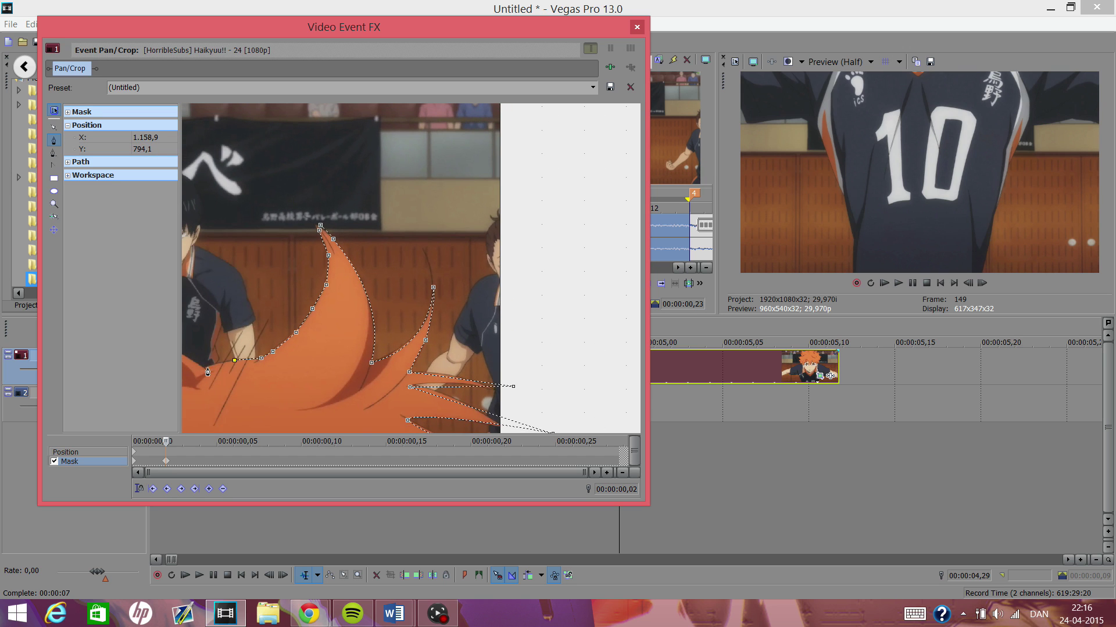
{"action": "scroll", "coordinate": [239, 346], "scroll_direction": "down", "scroll_amount": 1}
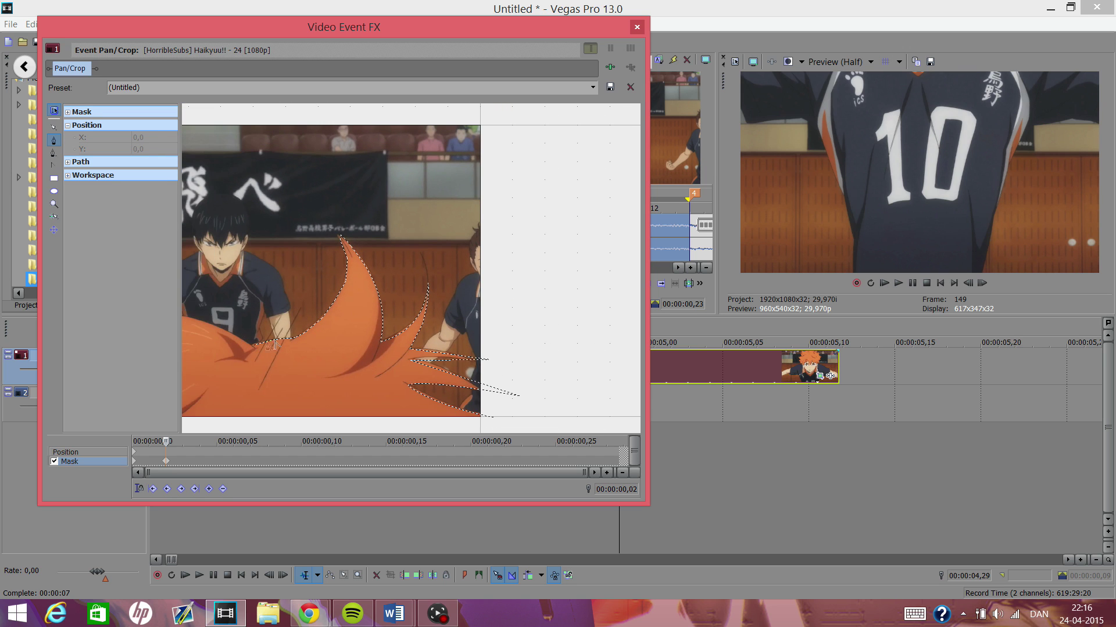
Continue mask points along the left hair edge and below the frame's bottom edge
{"action": "left_click", "coordinate": [241, 315]}
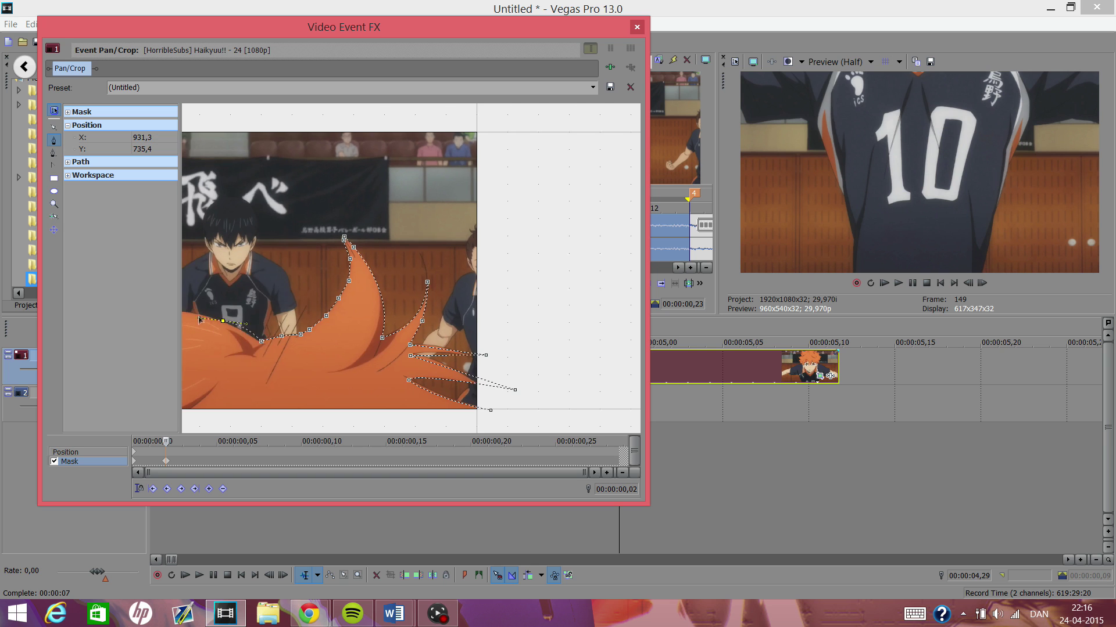
{"action": "left_click", "coordinate": [223, 321]}
{"action": "scroll", "coordinate": [201, 308], "scroll_direction": "down", "scroll_amount": 5}
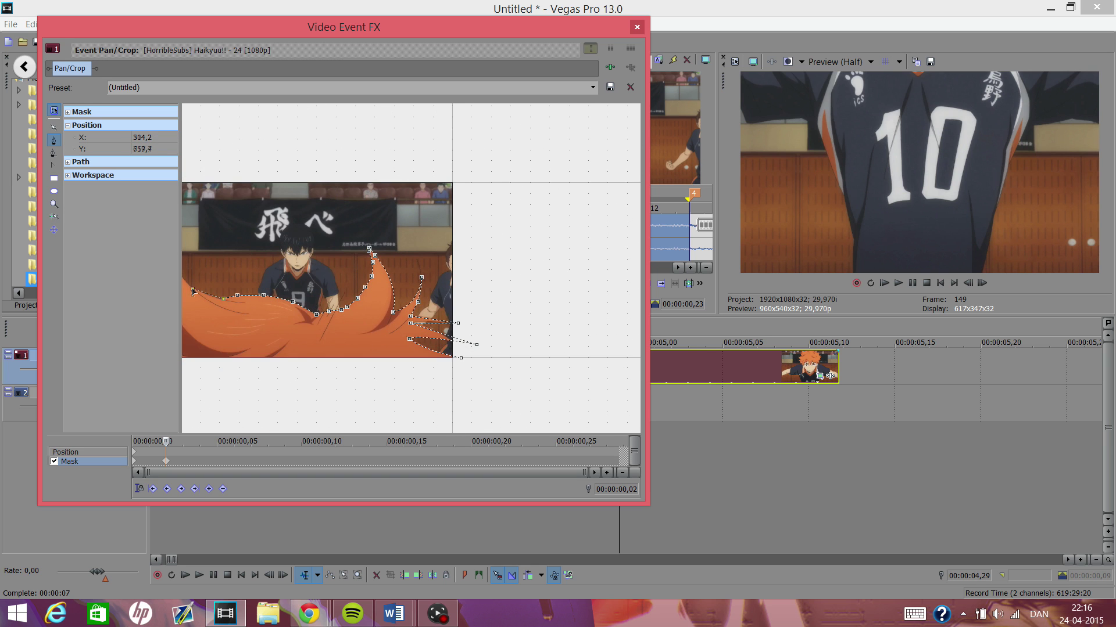
{"action": "scroll", "coordinate": [212, 250], "scroll_direction": "down", "scroll_amount": 1}
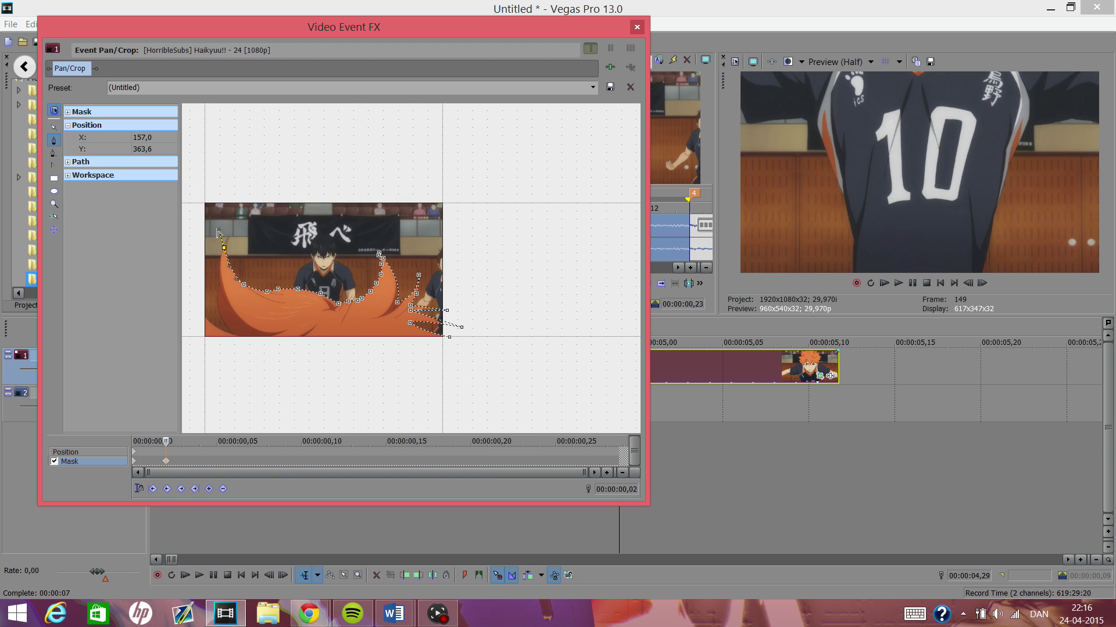
{"action": "left_click", "coordinate": [222, 253]}
{"action": "left_click", "coordinate": [219, 274]}
{"action": "left_click", "coordinate": [221, 284]}
{"action": "left_click", "coordinate": [216, 296]}
{"action": "left_click", "coordinate": [222, 318]}
{"action": "left_click", "coordinate": [233, 334]}
{"action": "left_click", "coordinate": [196, 316]}
{"action": "left_click", "coordinate": [196, 337]}
{"action": "left_click", "coordinate": [198, 357]}
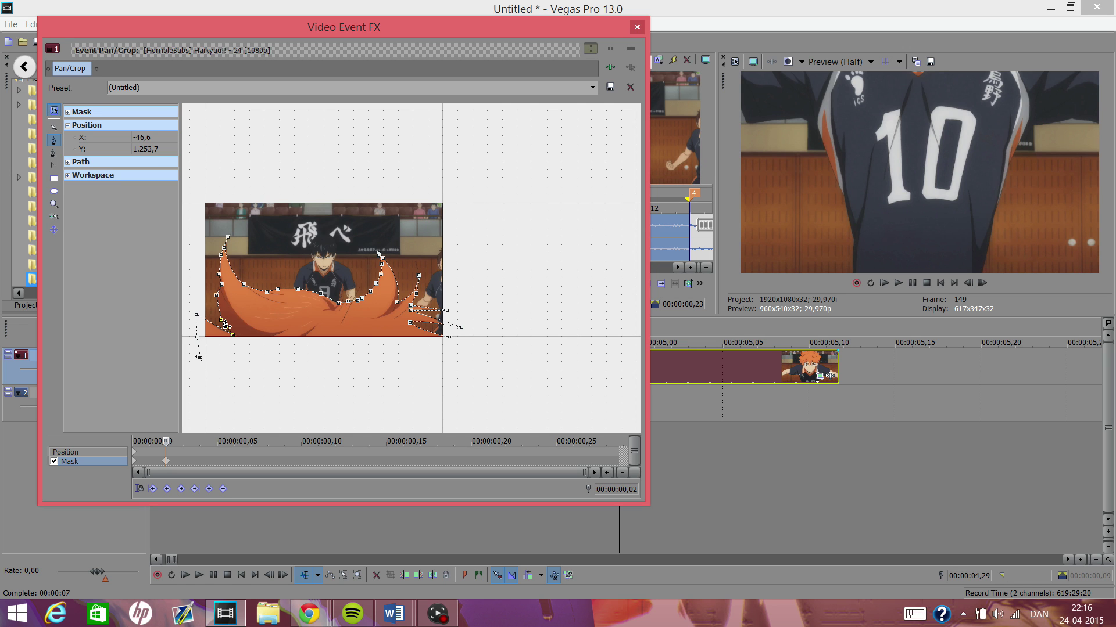
{"action": "scroll", "coordinate": [472, 323], "scroll_direction": "up", "scroll_amount": 5}
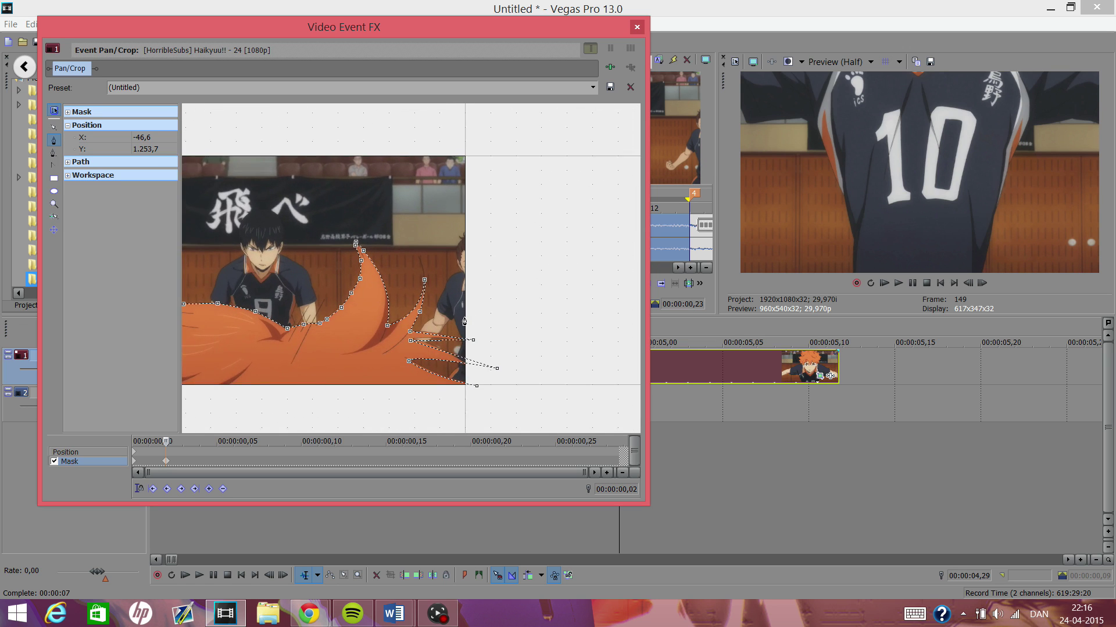
{"action": "scroll", "coordinate": [448, 321], "scroll_direction": "down", "scroll_amount": 6}
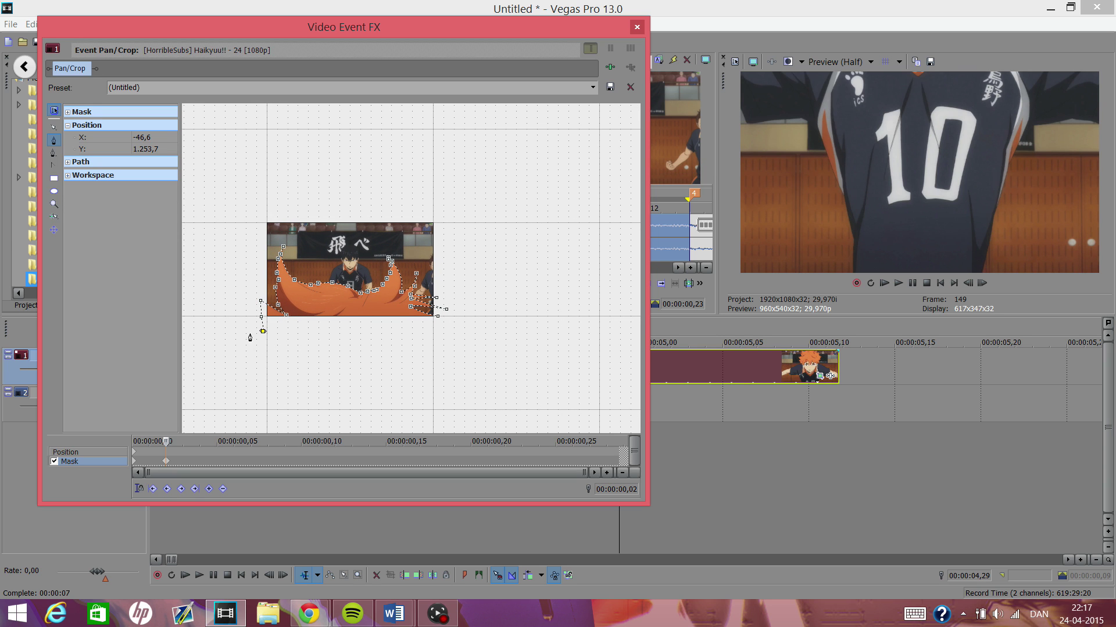
Close the mask path around the hair and return to effect frame 00:00:00,01
{"action": "left_click", "coordinate": [439, 324]}
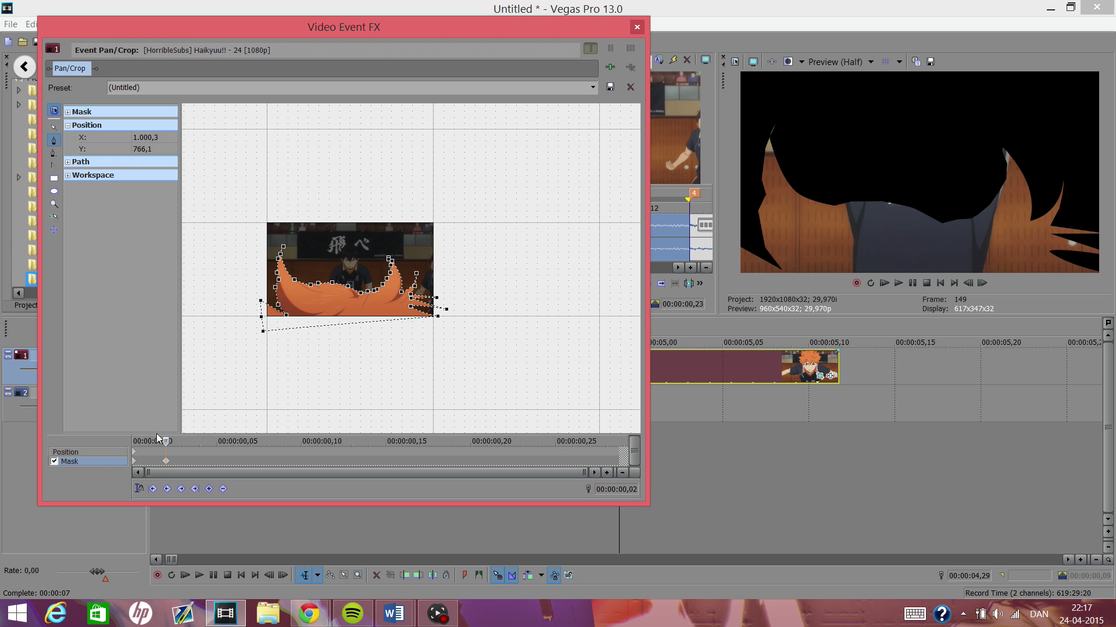
{"action": "left_click_drag", "start_coordinate": [141, 438], "coordinate": [133, 439]}
{"action": "left_click", "coordinate": [145, 461]}
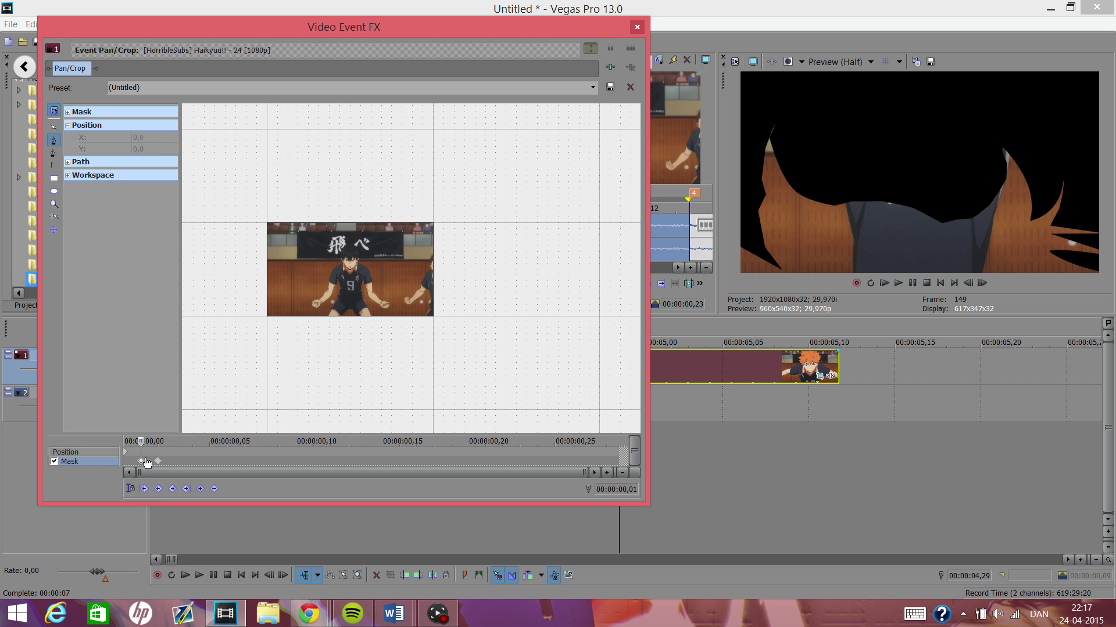
{"action": "scroll", "coordinate": [150, 463], "scroll_direction": "up", "scroll_amount": 5}
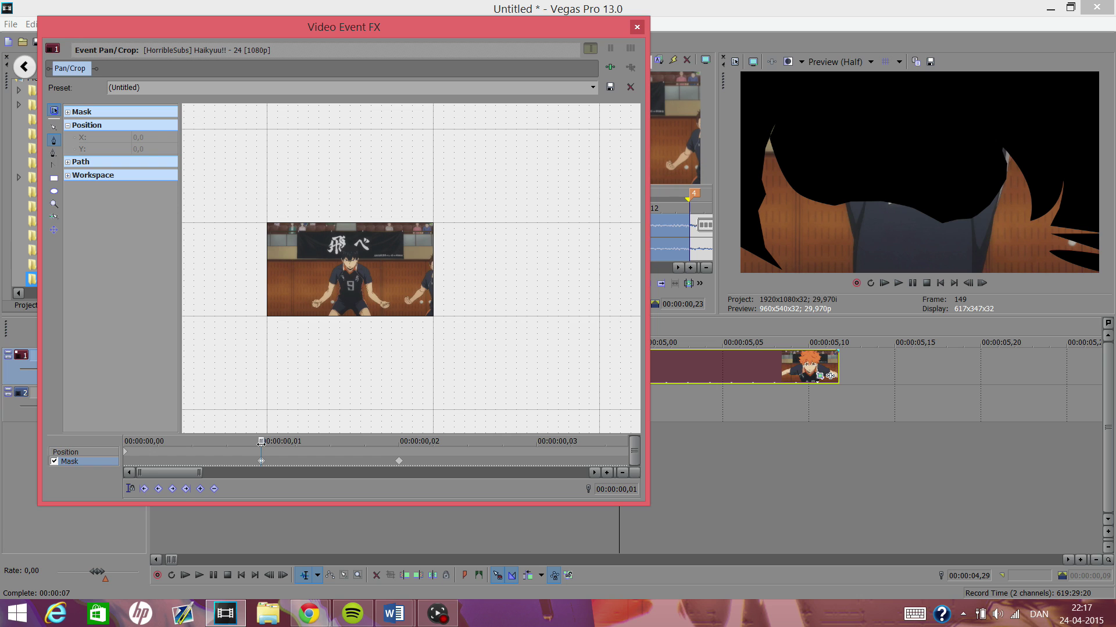
Compare the masked frame with the previous one, then move the Video Event FX window off the timeline
{"action": "key", "text": "Right"}
{"action": "key", "text": "Left"}
{"action": "key", "text": "Right"}
{"action": "key", "text": "Left"}
{"action": "left_click_drag", "start_coordinate": [581, 27], "coordinate": [1083, 420]}
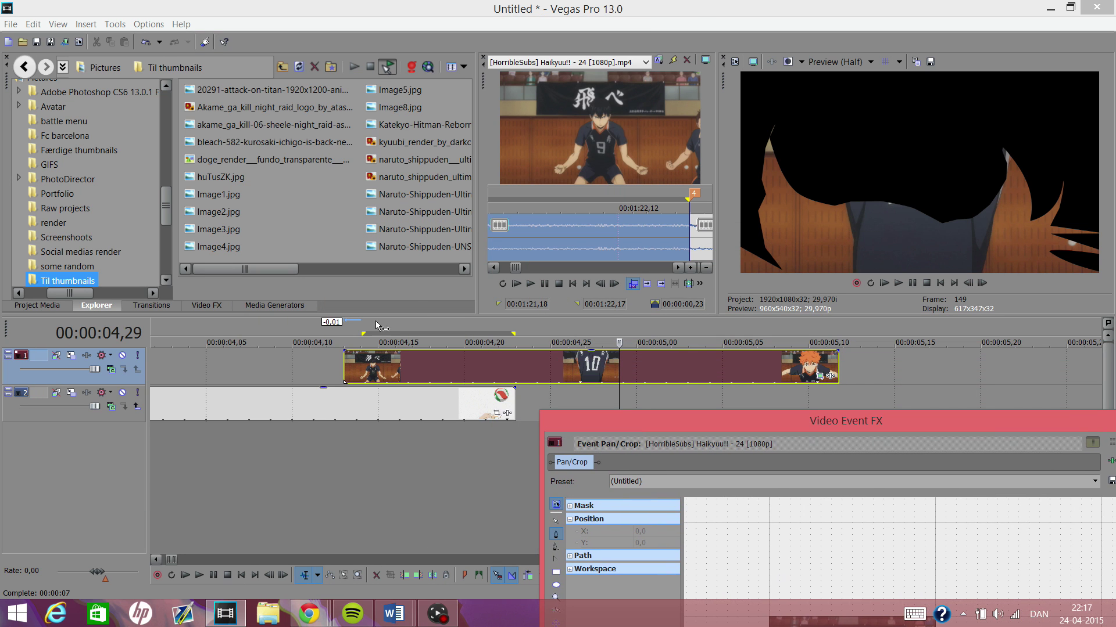
Split the track 1 clip at 00:00:04,14 and delete the small leftover piece
{"action": "left_click", "coordinate": [361, 369]}
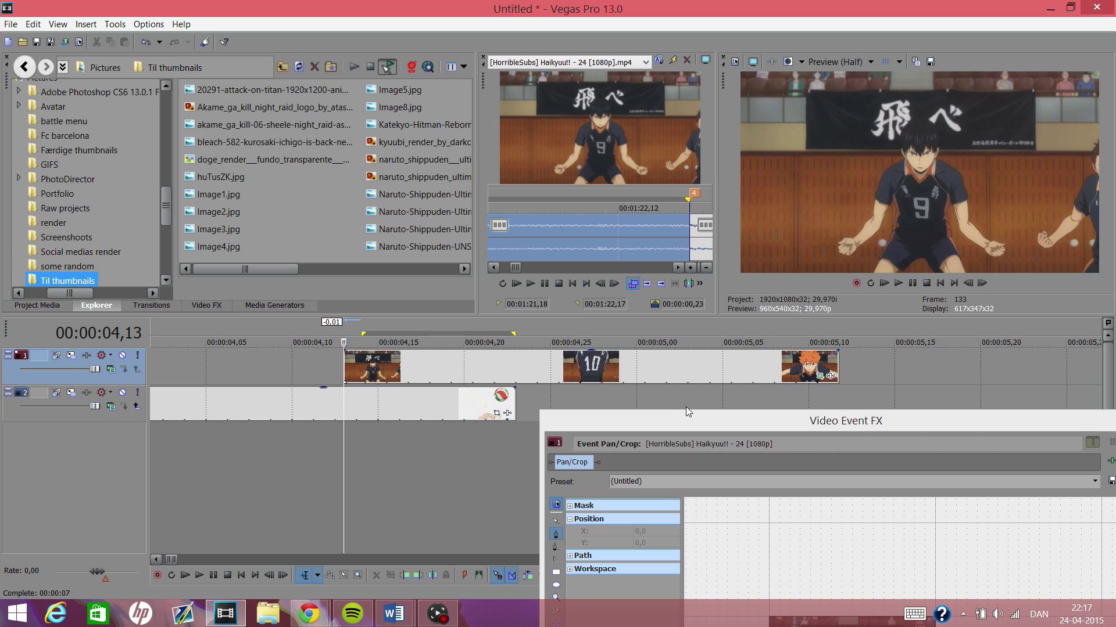
{"action": "key", "text": "Right"}
{"action": "key", "text": "Left"}
{"action": "key", "text": "Left"}
{"action": "left_click", "coordinate": [351, 369]}
{"action": "key", "text": "Right"}
{"action": "key", "text": "Right"}
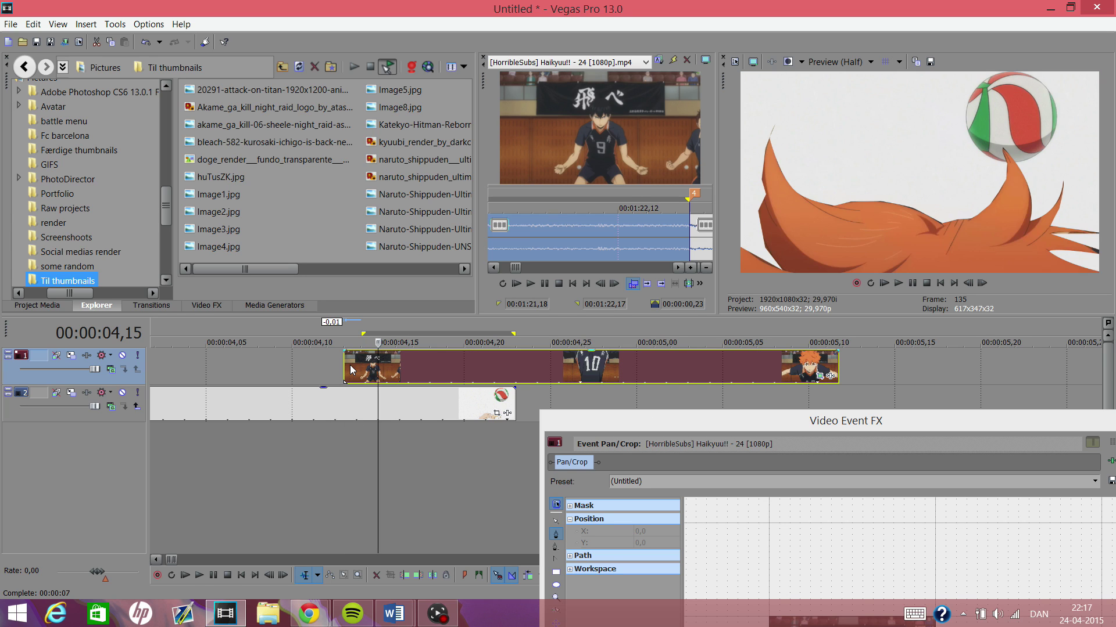
{"action": "key", "text": "Left"}
{"action": "key", "text": "Right"}
{"action": "key", "text": "Left"}
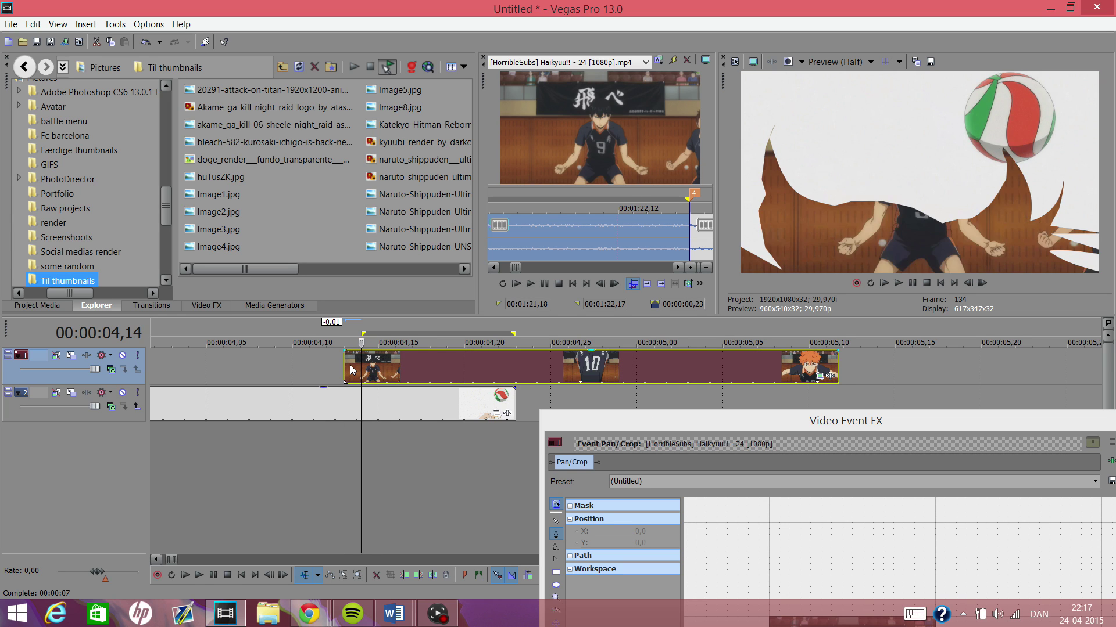
{"action": "key", "text": "s"}
{"action": "left_click", "coordinate": [353, 363]}
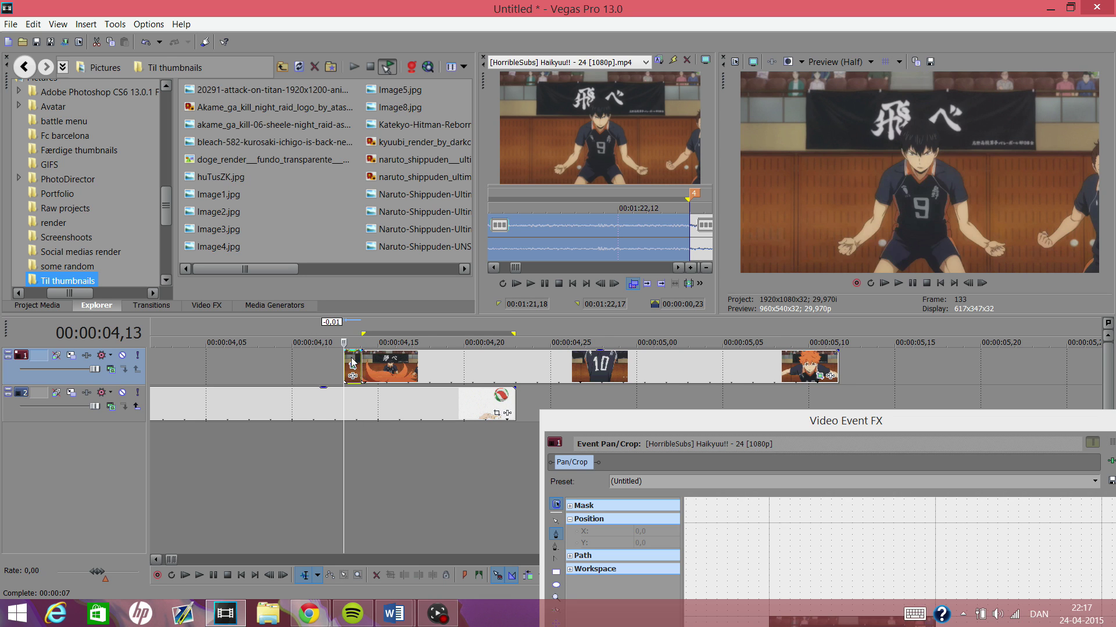
{"action": "key", "text": "Delete"}
Split the hair clip again at frame 135 (04,15) and delete the piece before the split
{"action": "left_click", "coordinate": [363, 355]}
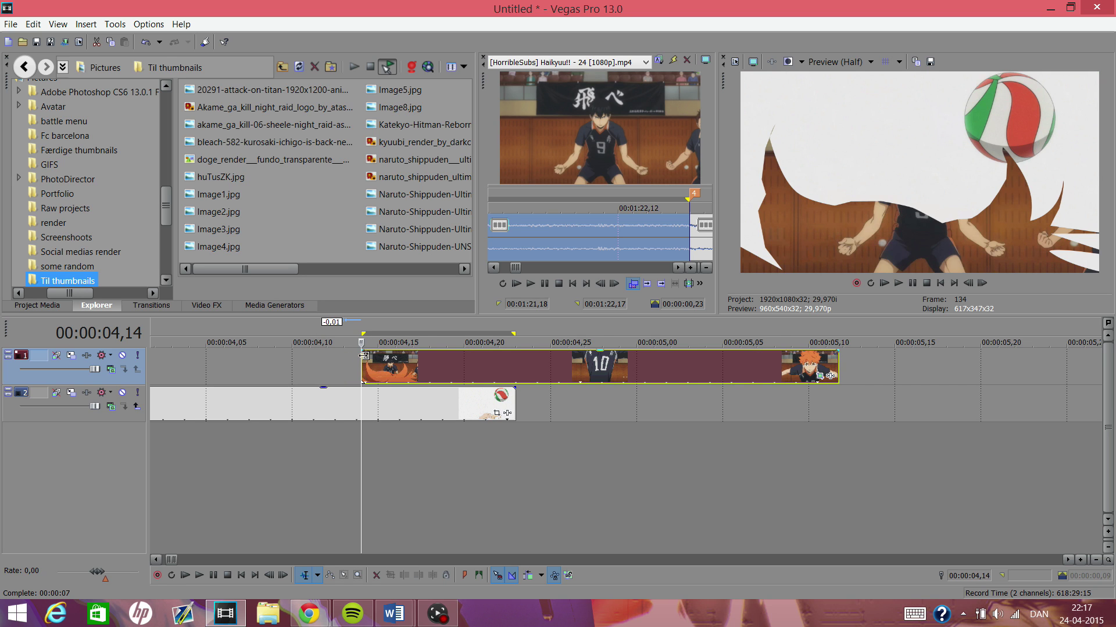
{"action": "key", "text": "Right"}
{"action": "key", "text": "Left"}
{"action": "key", "text": "Left"}
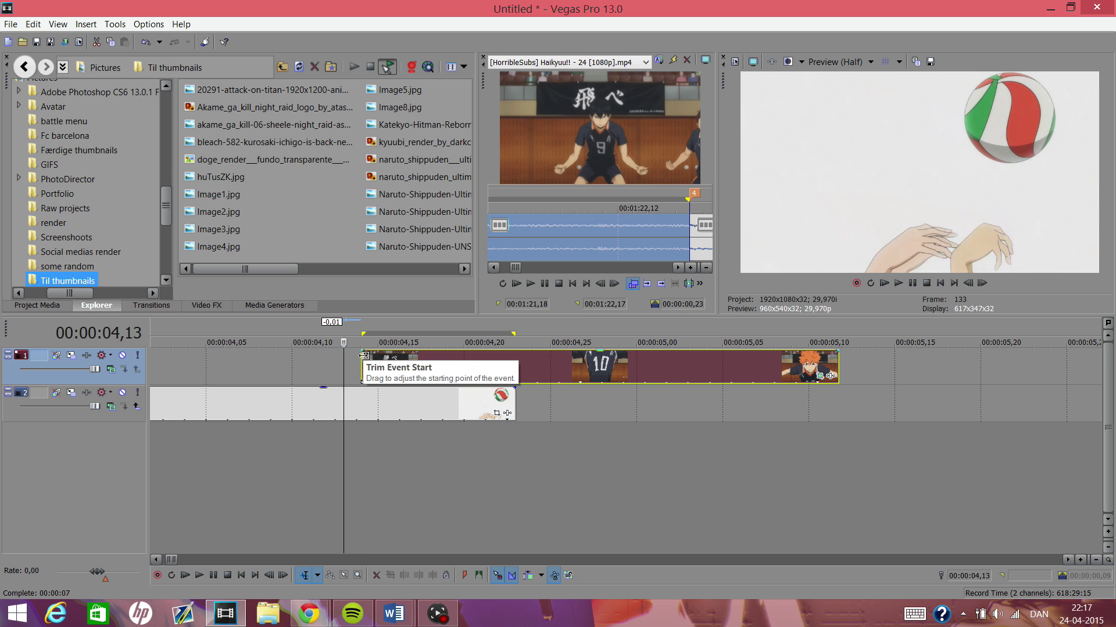
{"action": "key", "text": "Right"}
{"action": "key", "text": "Right"}
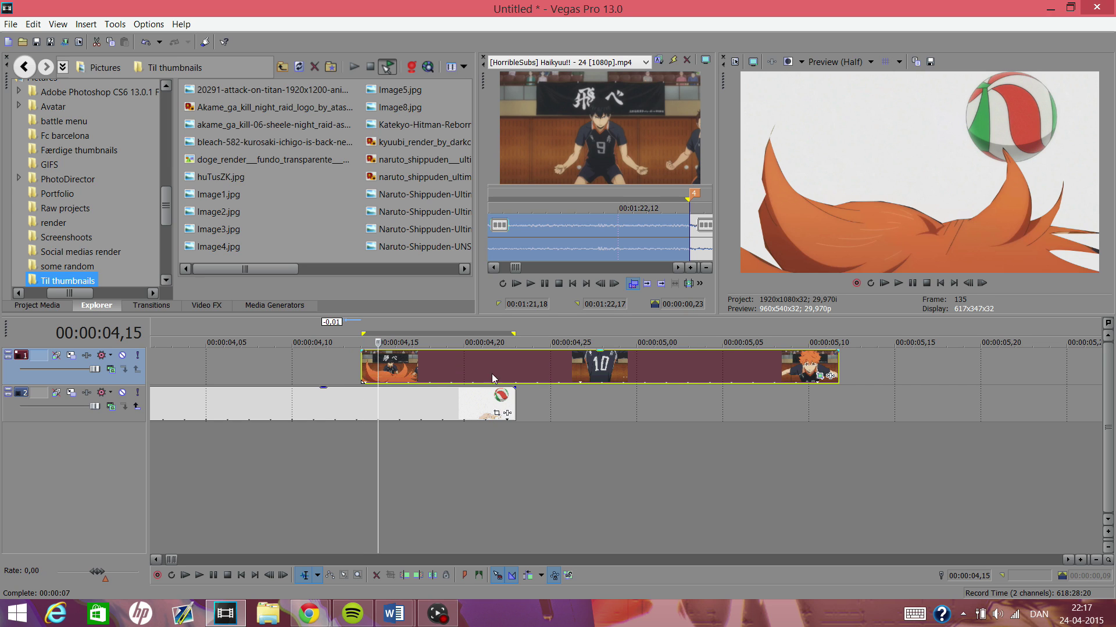
{"action": "key", "text": "s"}
{"action": "left_click", "coordinate": [371, 361]}
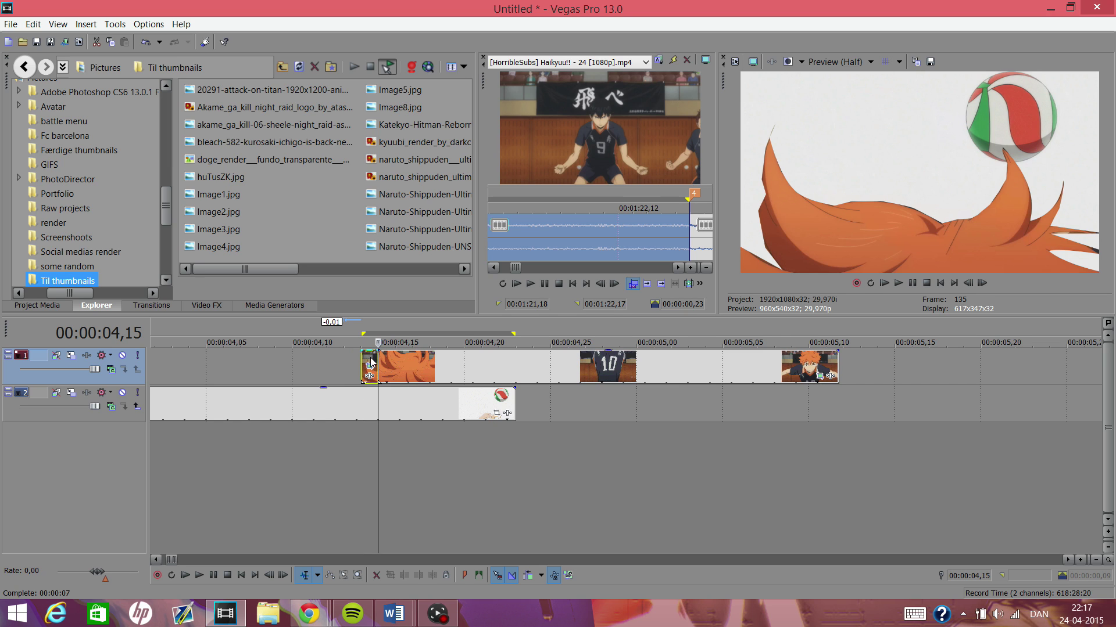
{"action": "key", "text": "Delete"}
Open the hair clip's Pan/Crop mask, check frame 0, and reselect the carried-over hair path at frame 1
{"action": "left_click", "coordinate": [820, 377]}
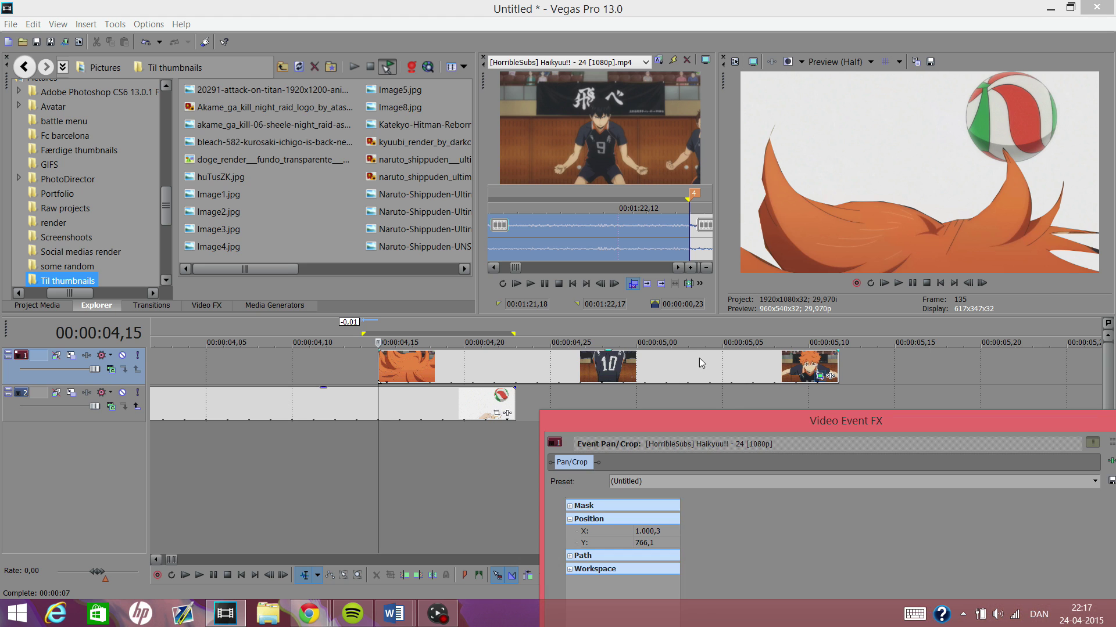
{"action": "left_click_drag", "start_coordinate": [706, 413], "coordinate": [400, 17]}
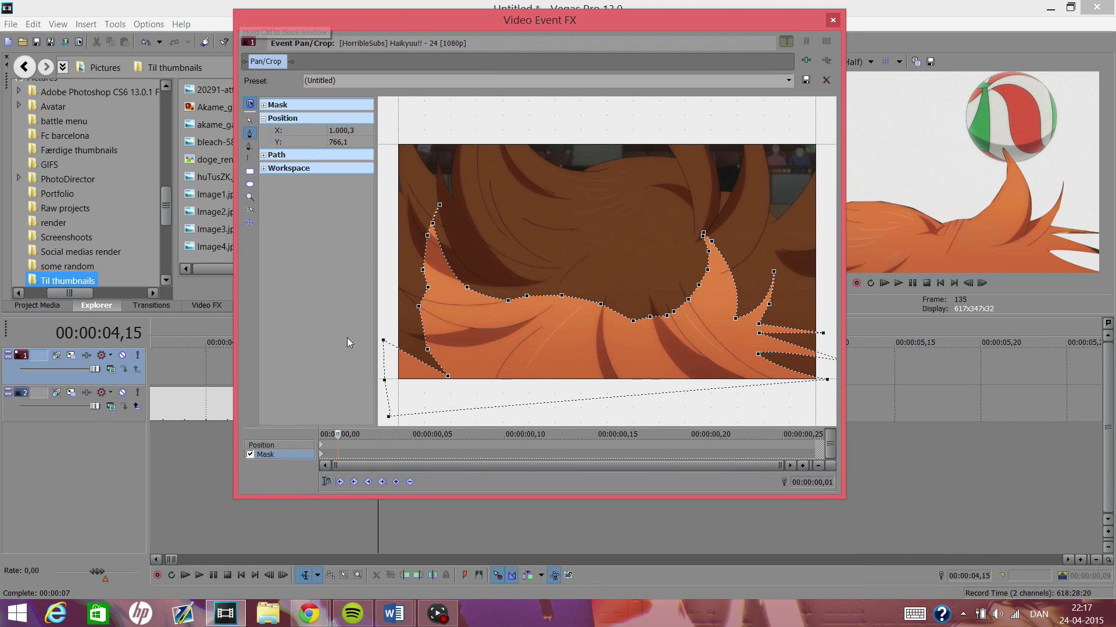
{"action": "left_click_drag", "start_coordinate": [337, 434], "coordinate": [321, 434]}
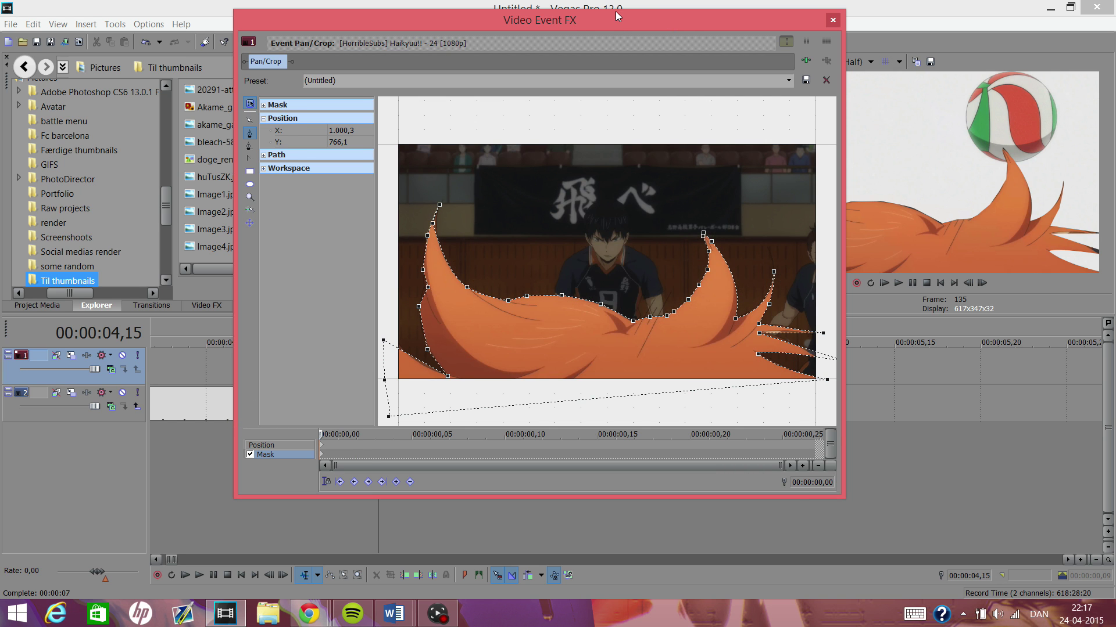
{"action": "left_click_drag", "start_coordinate": [615, 11], "coordinate": [824, 489]}
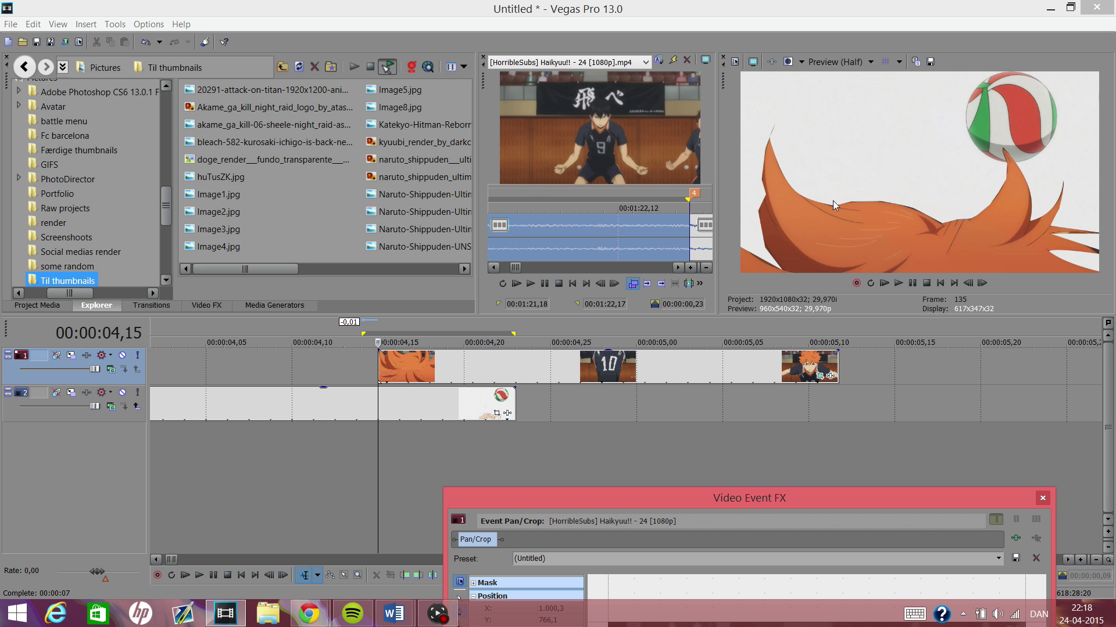
{"action": "left_click_drag", "start_coordinate": [574, 494], "coordinate": [351, 43]}
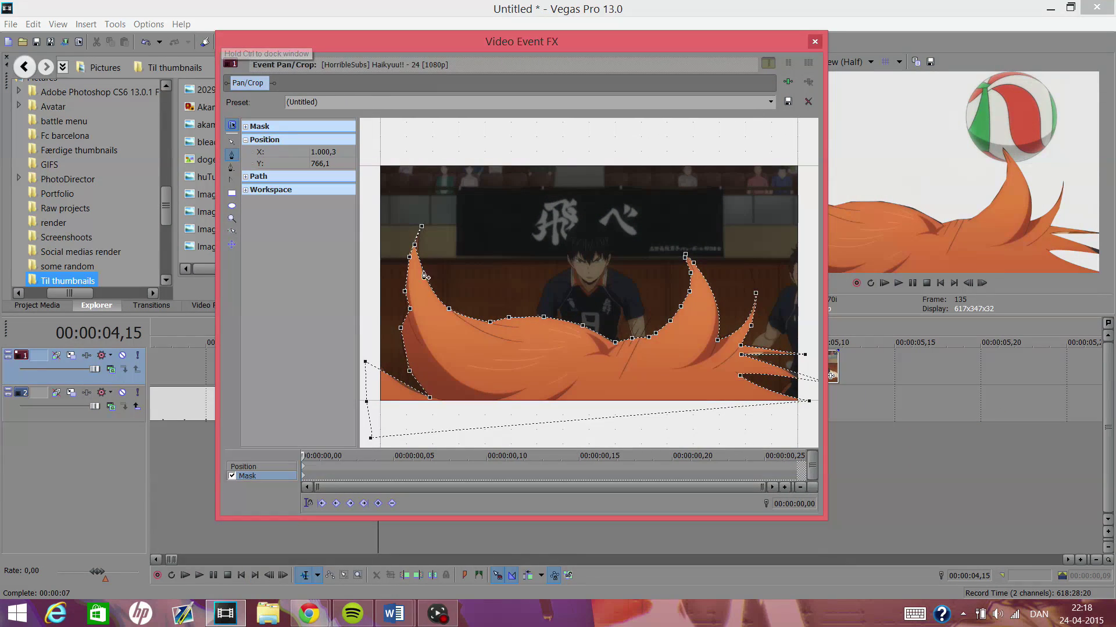
{"action": "left_click", "coordinate": [405, 314]}
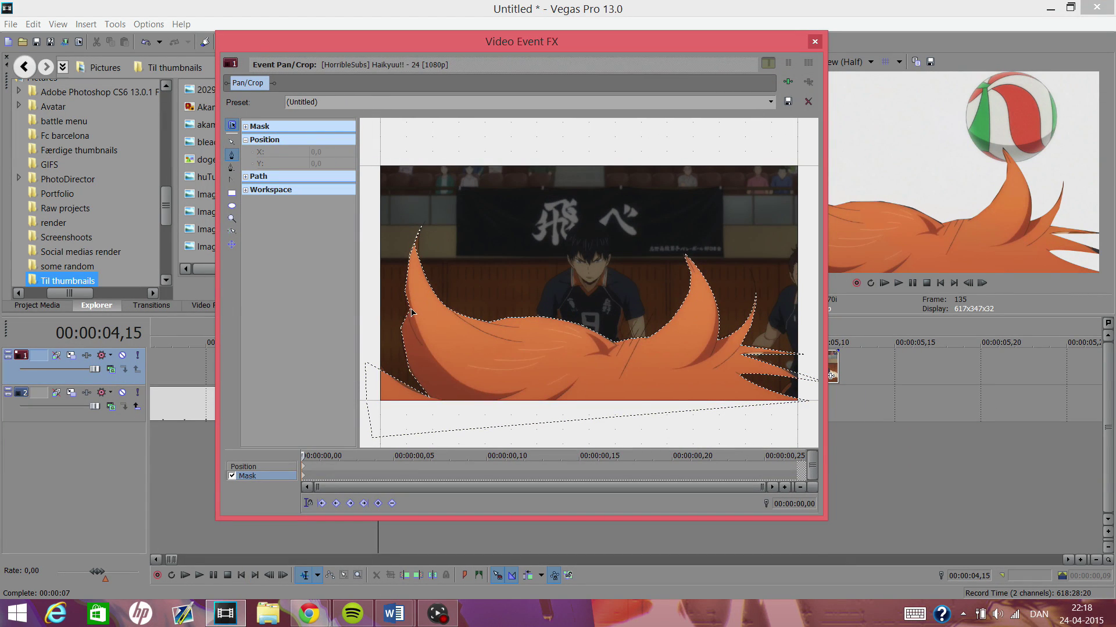
{"action": "left_click", "coordinate": [411, 312]}
At mask frame 00:00:00,01, select all points of the old hair path and delete them all
{"action": "left_click", "coordinate": [303, 456]}
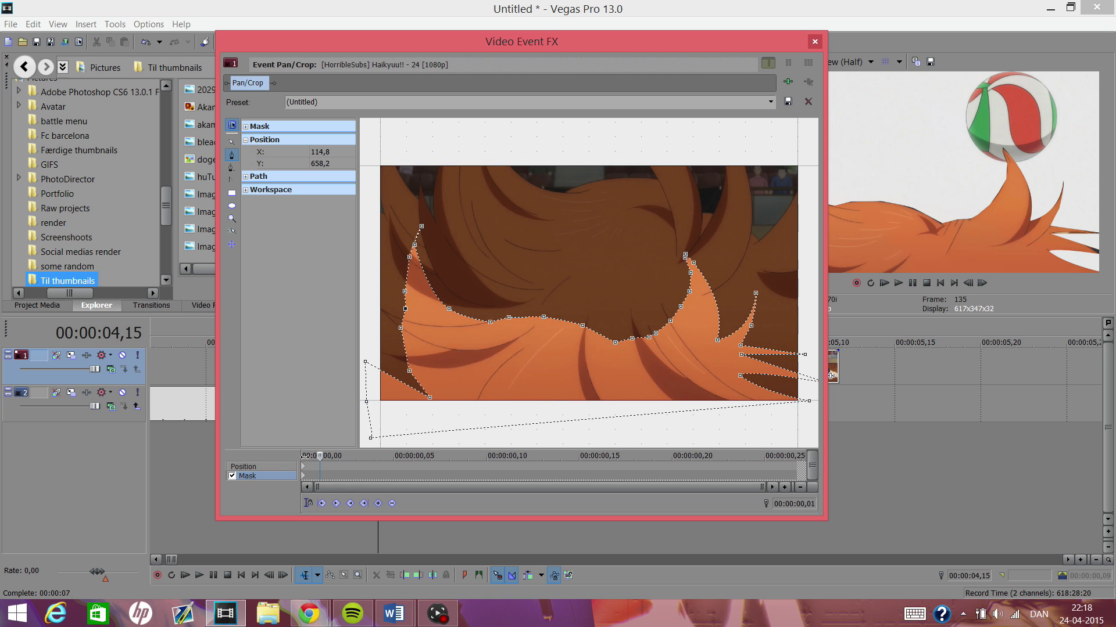
{"action": "right_click", "coordinate": [588, 370]}
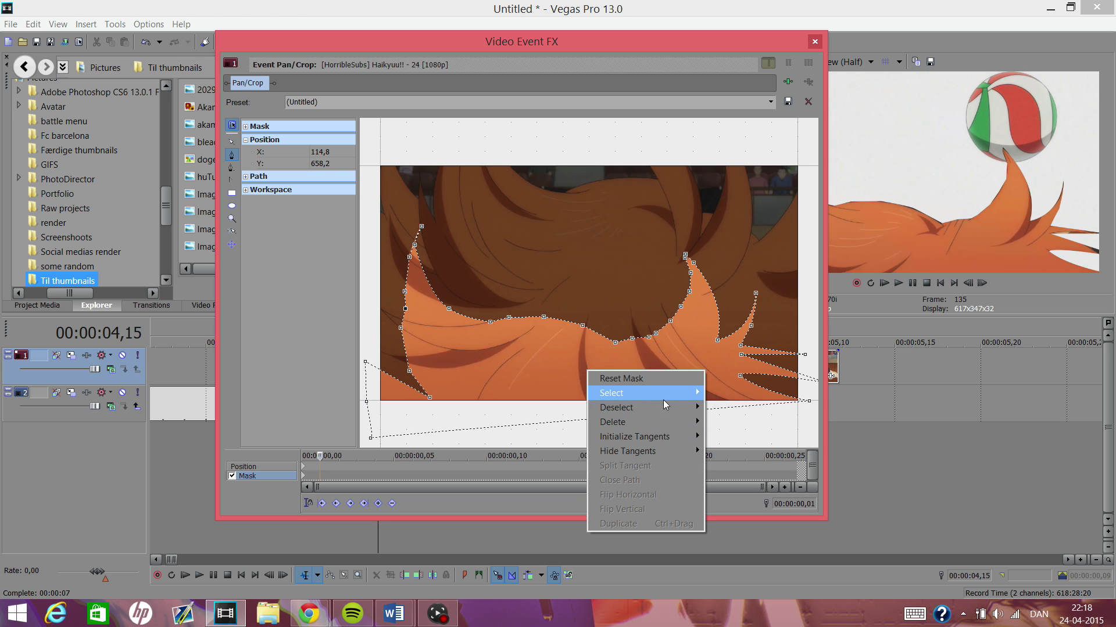
{"action": "mouse_move", "coordinate": [660, 392]}
{"action": "left_click", "coordinate": [555, 436]}
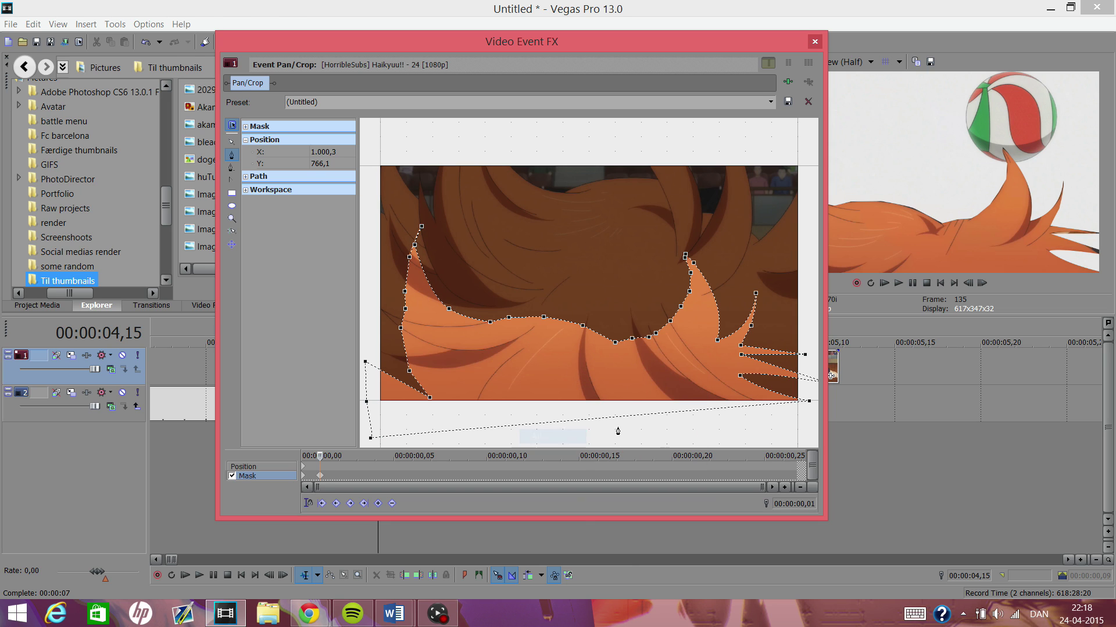
{"action": "right_click", "coordinate": [628, 395]}
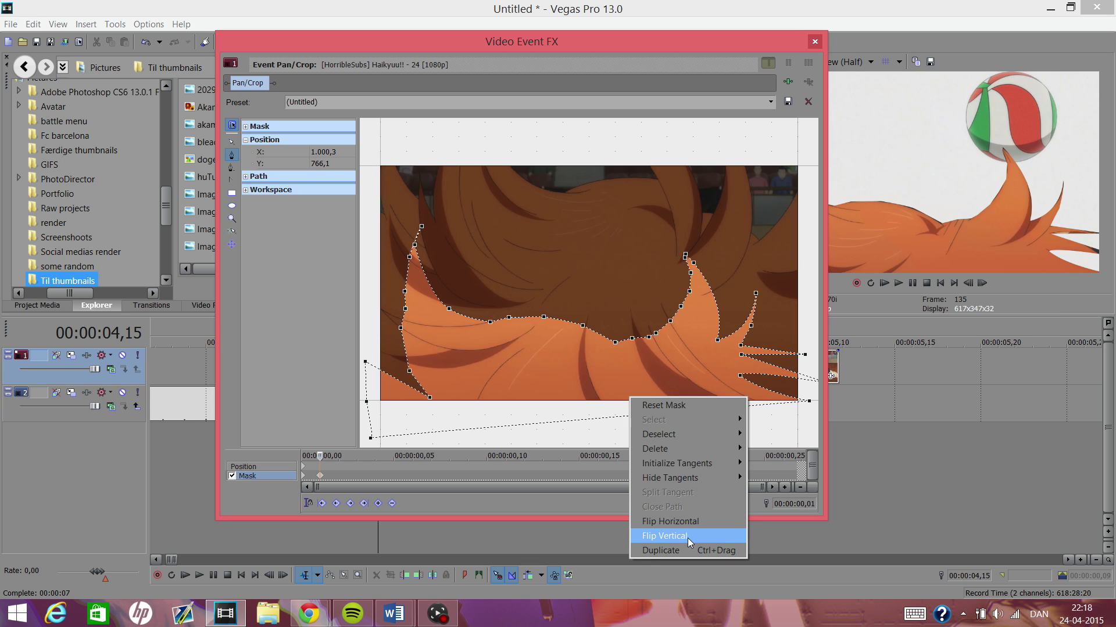
{"action": "mouse_move", "coordinate": [661, 452]}
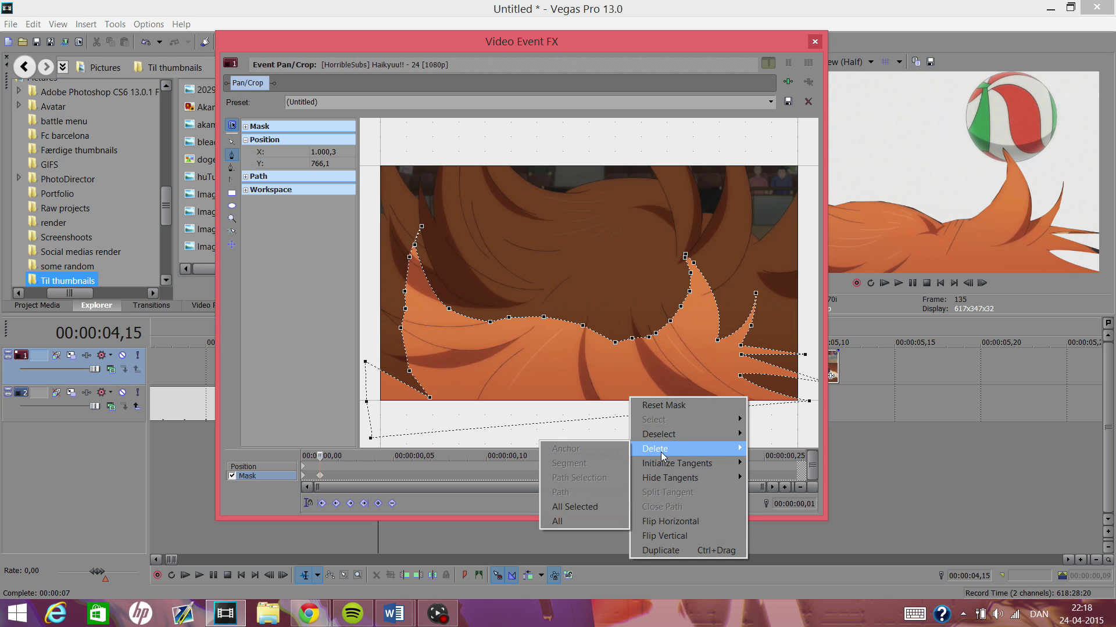
{"action": "left_click", "coordinate": [584, 521]}
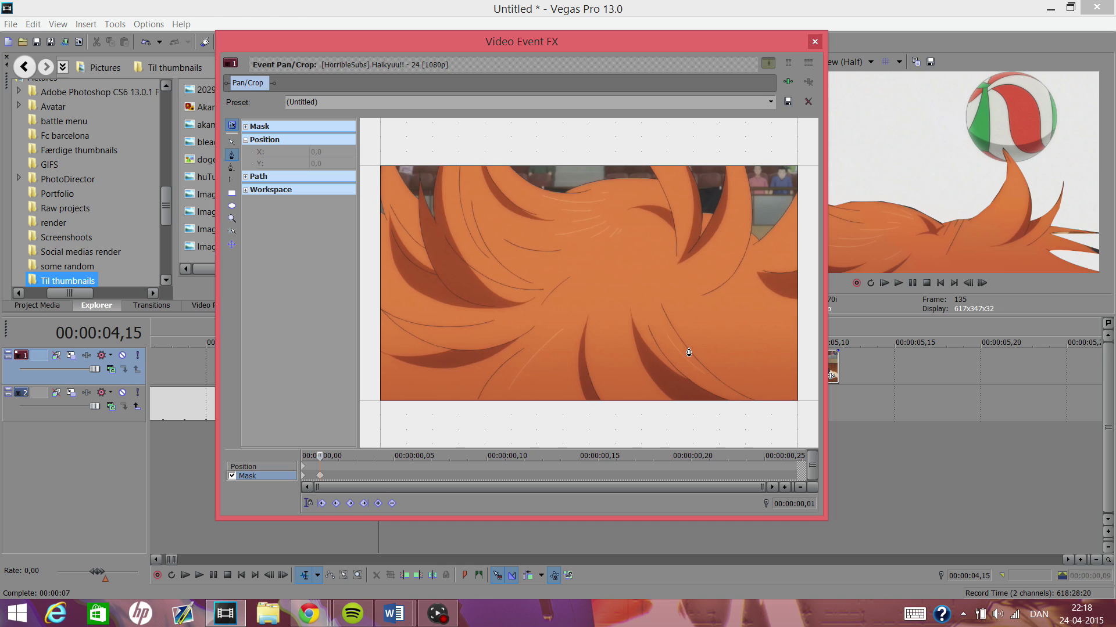
{"action": "mouse_move", "coordinate": [442, 616]}
Start the new mask at the top-right and trace the hair edge down through the dark gap
{"action": "left_click", "coordinate": [806, 176]}
{"action": "left_click", "coordinate": [757, 242]}
{"action": "left_click", "coordinate": [750, 234]}
{"action": "left_click", "coordinate": [735, 150]}
{"action": "left_click_drag", "start_coordinate": [735, 150], "coordinate": [749, 195]}
{"action": "left_click", "coordinate": [721, 158]}
{"action": "left_click", "coordinate": [723, 177]}
{"action": "left_click", "coordinate": [718, 197]}
{"action": "left_click", "coordinate": [714, 215]}
{"action": "left_click", "coordinate": [703, 214]}
{"action": "left_click", "coordinate": [699, 192]}
{"action": "left_click", "coordinate": [692, 176]}
{"action": "left_click", "coordinate": [677, 156]}
{"action": "left_click", "coordinate": [644, 163]}
{"action": "left_click", "coordinate": [609, 178]}
Continue the mask leftward along the hair spikes to the left edge, curving it to fit
{"action": "left_click", "coordinate": [565, 192]}
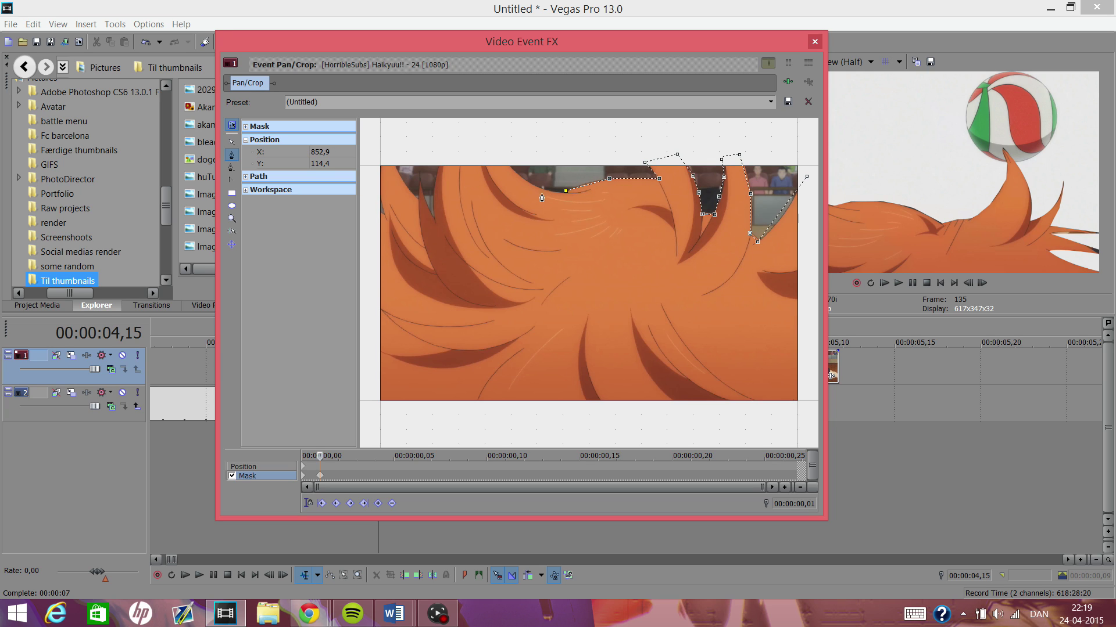
{"action": "left_click", "coordinate": [555, 191]}
{"action": "left_click", "coordinate": [523, 178]}
{"action": "left_click", "coordinate": [490, 140]}
{"action": "left_click", "coordinate": [449, 141]}
{"action": "left_click", "coordinate": [433, 215]}
{"action": "mouse_move", "coordinate": [433, 214]}
{"action": "left_mouse_down"}
{"action": "mouse_move", "coordinate": [431, 262]}
{"action": "mouse_move", "coordinate": [434, 218]}
{"action": "left_mouse_up"}
{"action": "left_click", "coordinate": [434, 223]}
{"action": "left_click", "coordinate": [419, 201]}
{"action": "left_click", "coordinate": [385, 149]}
{"action": "left_click", "coordinate": [371, 192]}
{"action": "left_click", "coordinate": [385, 214]}
{"action": "left_click", "coordinate": [371, 217]}
{"action": "left_click_drag", "start_coordinate": [371, 192], "coordinate": [379, 189]}
Delete the stray point, extend the path below the image, and close it at the first point
{"action": "scroll", "coordinate": [391, 224], "scroll_direction": "down", "scroll_amount": 1}
{"action": "left_click", "coordinate": [407, 394]}
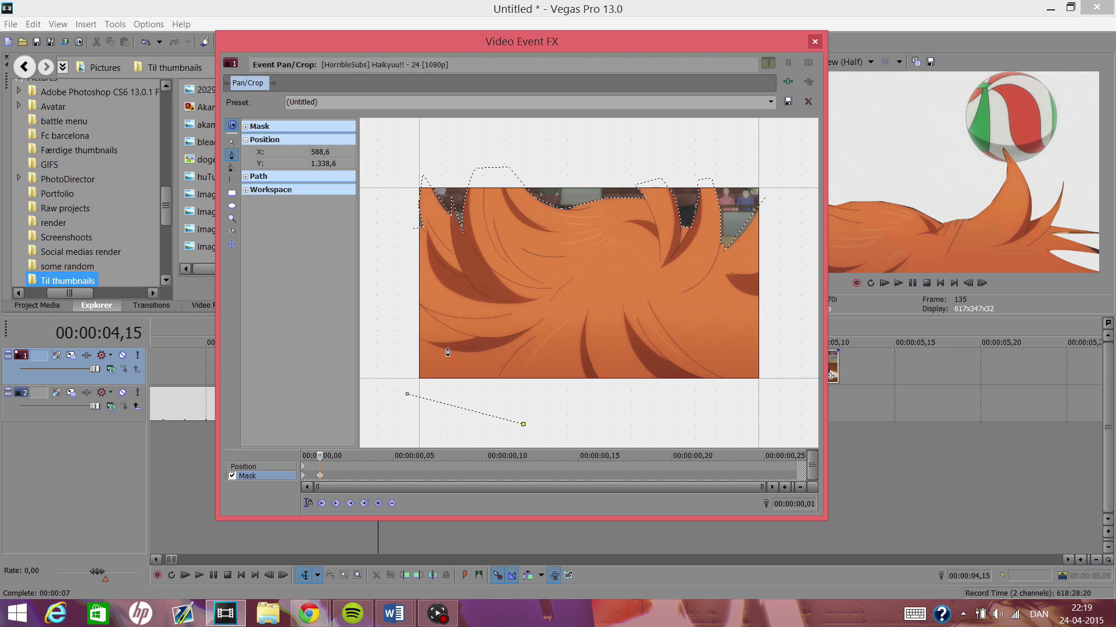
{"action": "key", "text": "Escape"}
{"action": "key", "text": "Escape"}
{"action": "left_click", "coordinate": [408, 393]}
{"action": "key", "text": "Delete"}
{"action": "left_click", "coordinate": [413, 230]}
{"action": "left_click", "coordinate": [407, 424]}
{"action": "left_click", "coordinate": [662, 416]}
{"action": "left_click", "coordinate": [803, 385]}
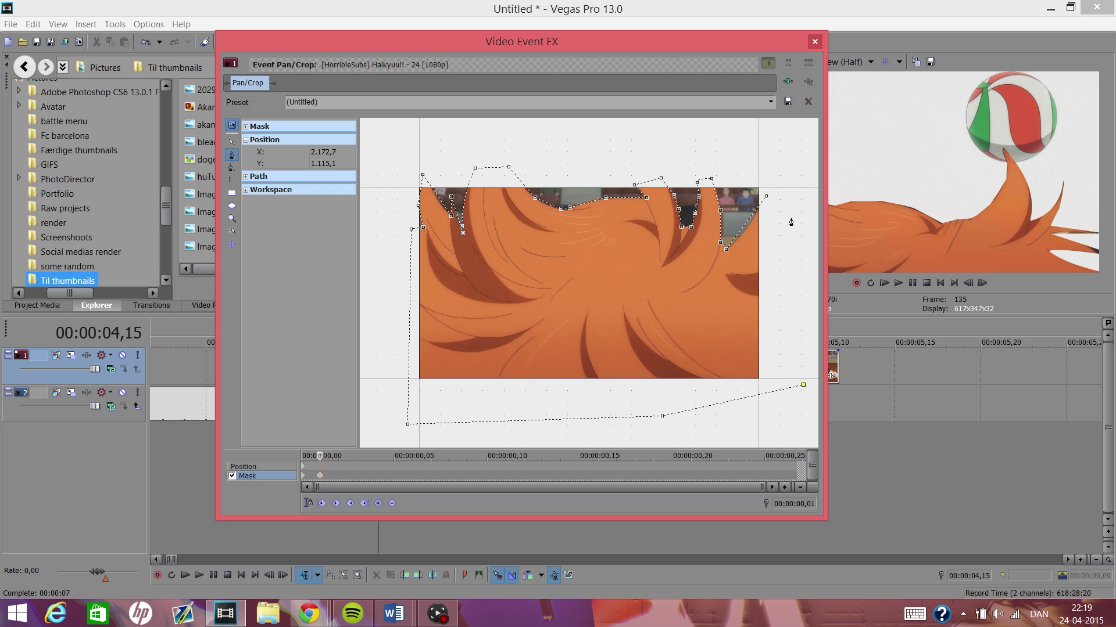
{"action": "left_click", "coordinate": [765, 199]}
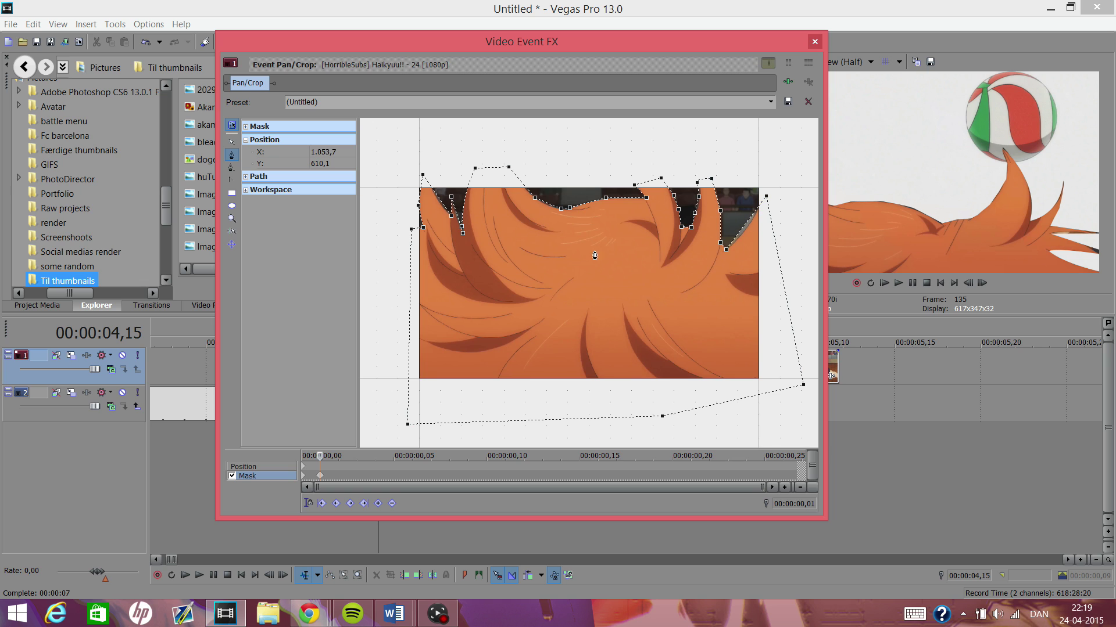
Close the mask editor and step through frames 135-136 to preview the transition
{"action": "left_click", "coordinate": [815, 41]}
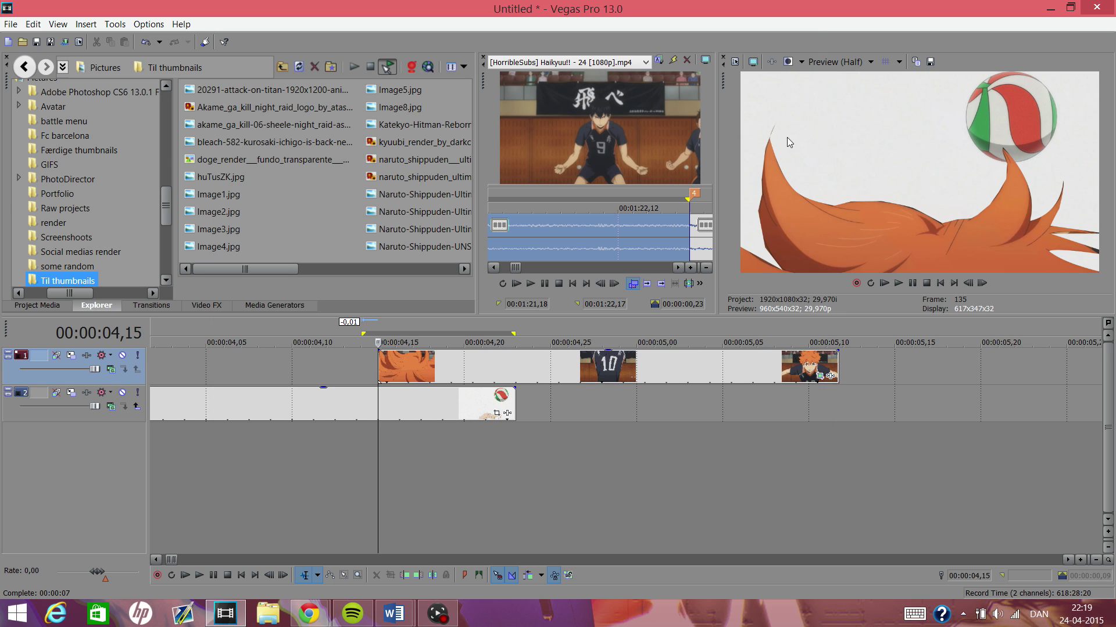
{"action": "key", "text": "Right"}
{"action": "key", "text": "Left"}
{"action": "key", "text": "Right"}
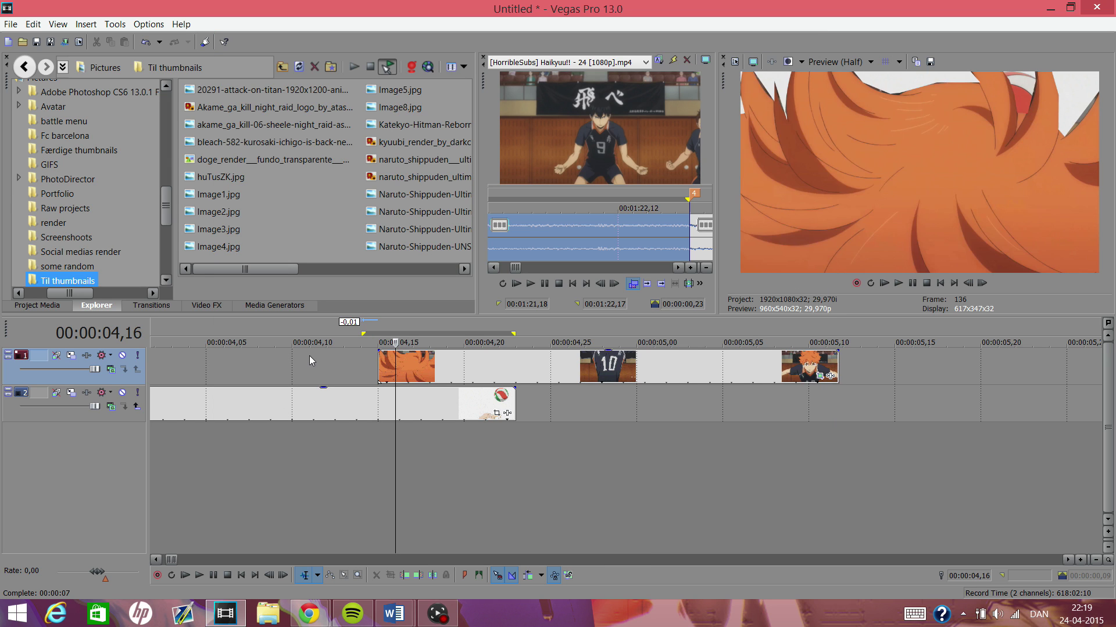
{"action": "key", "text": "Right"}
{"action": "key", "text": "Left"}
{"action": "key", "text": "Left"}
{"action": "key", "text": "Right"}
{"action": "key", "text": "Right"}
{"action": "key", "text": "Right"}
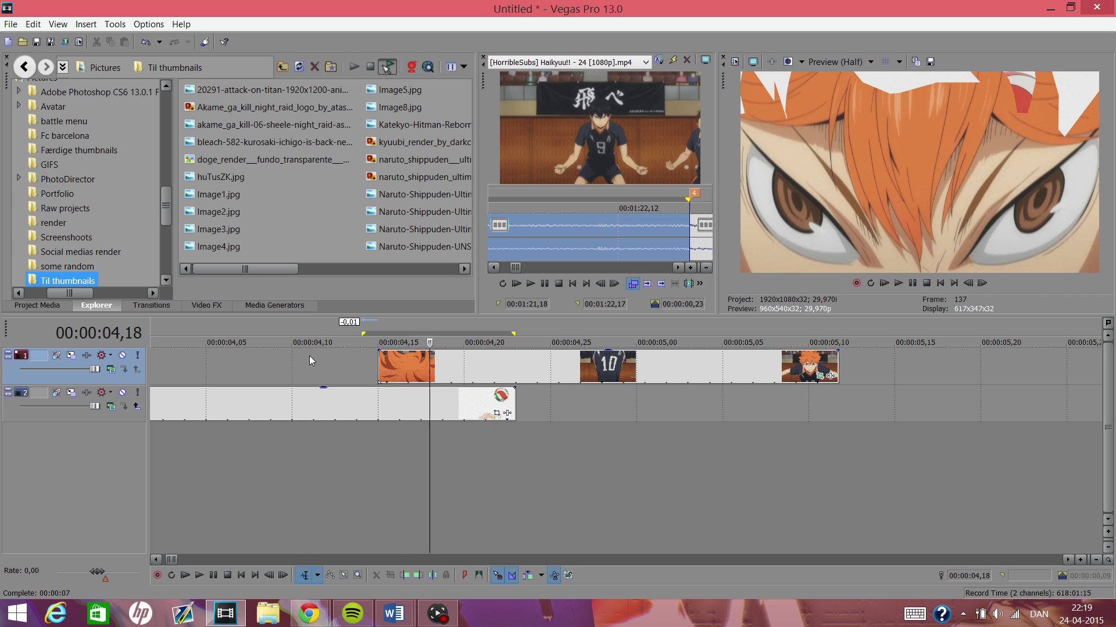
{"action": "key", "text": "Left"}
{"action": "key", "text": "Left"}
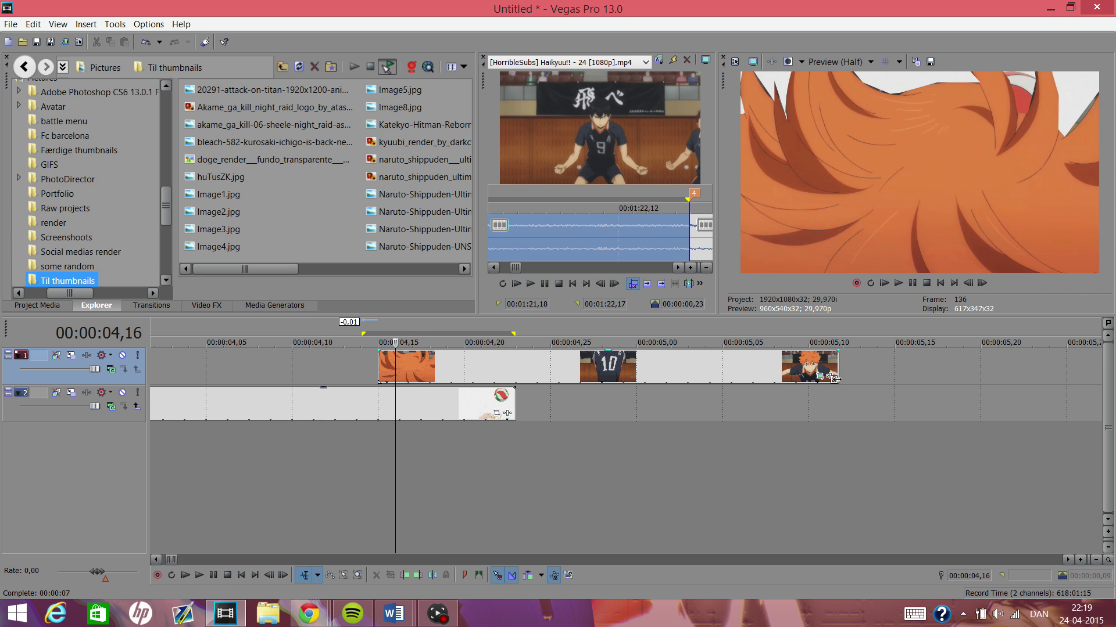
Reopen the clip's Pan/Crop mask and move its timeline to frame 00:00:00,02
{"action": "left_click", "coordinate": [820, 376]}
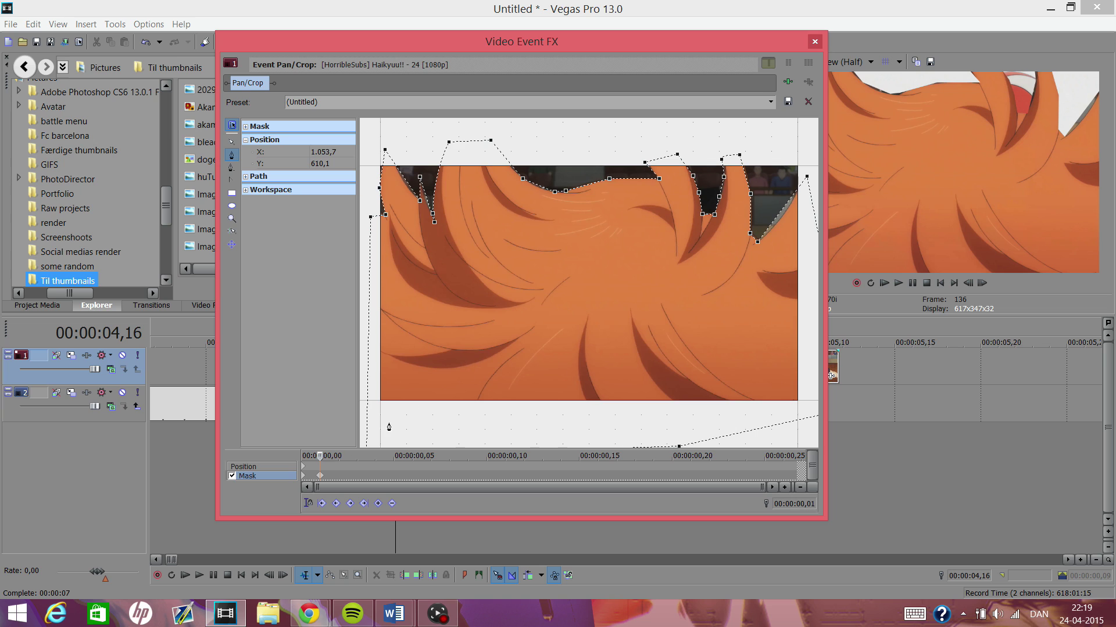
{"action": "key", "text": "Right"}
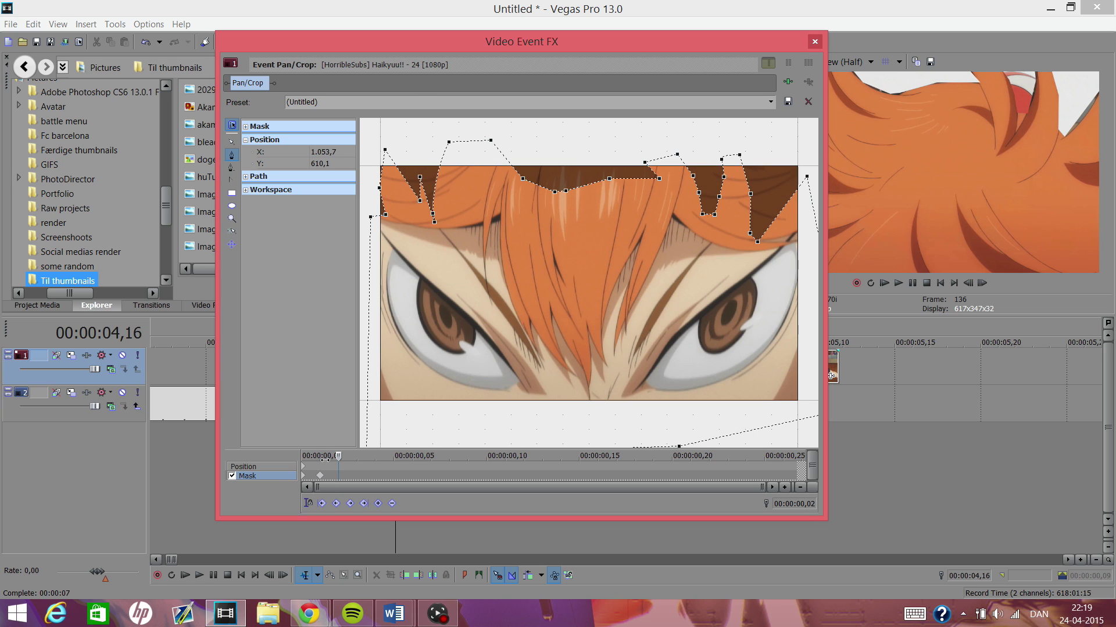
{"action": "key", "text": "Right"}
{"action": "left_click", "coordinate": [325, 457]}
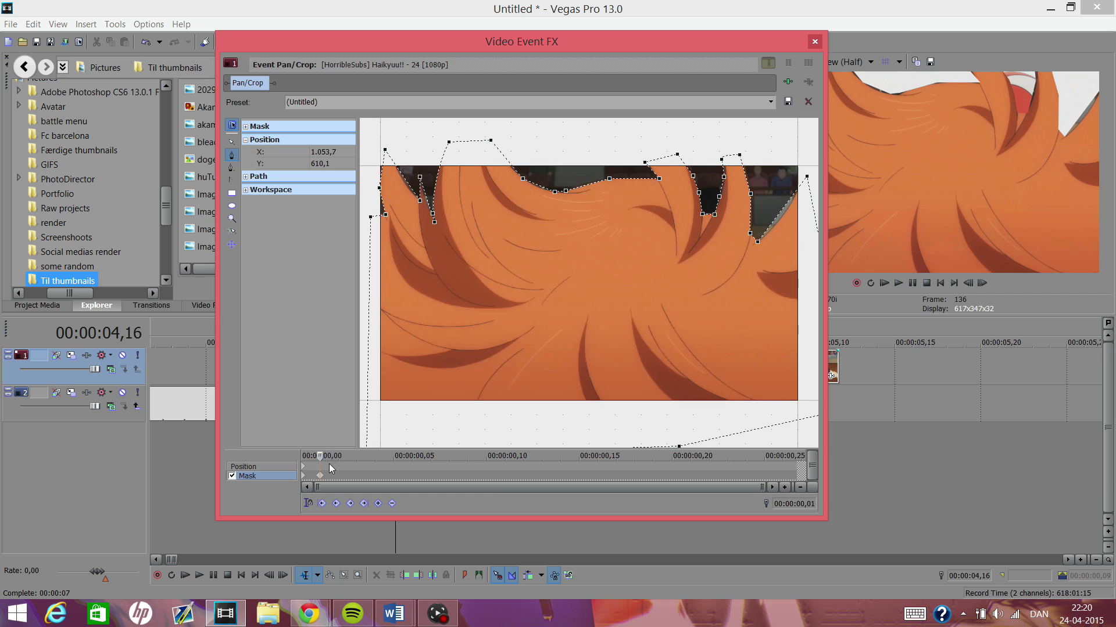
{"action": "key", "text": "Right"}
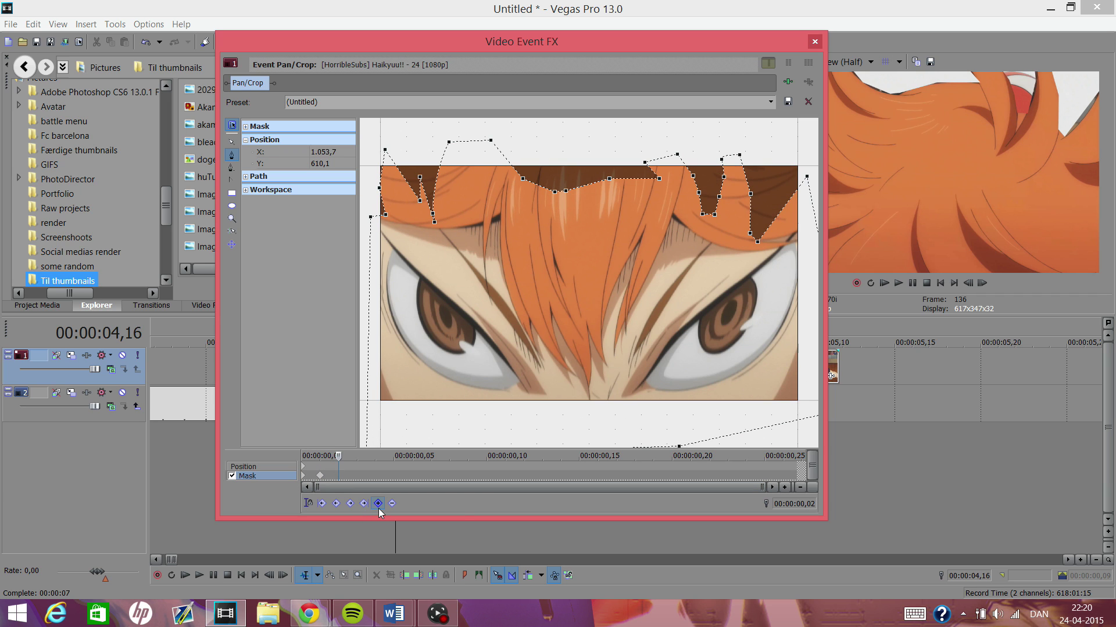
Delete every hair-mask point at 00:00:00,02, then step the mask timeline forward a few frames
{"action": "right_click", "coordinate": [461, 362]}
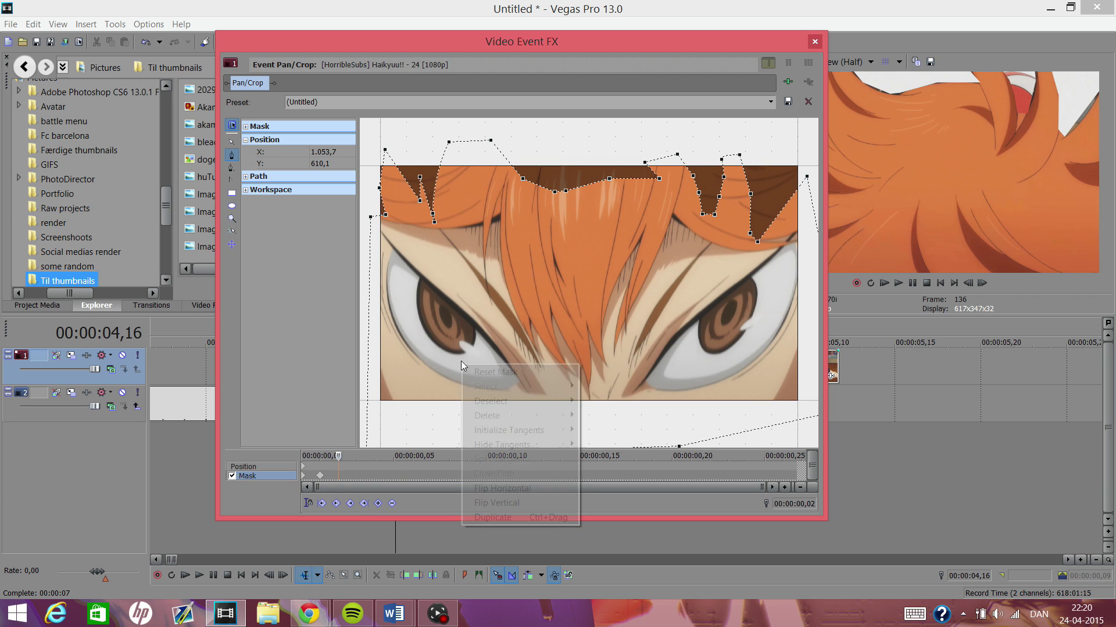
{"action": "mouse_move", "coordinate": [514, 416]}
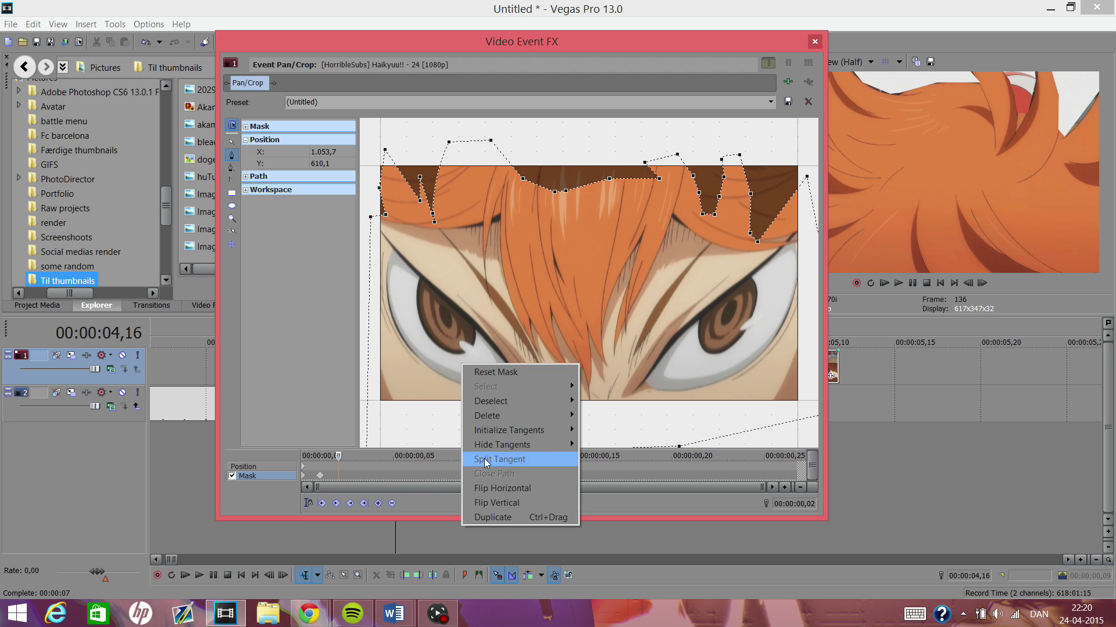
{"action": "left_click", "coordinate": [416, 487]}
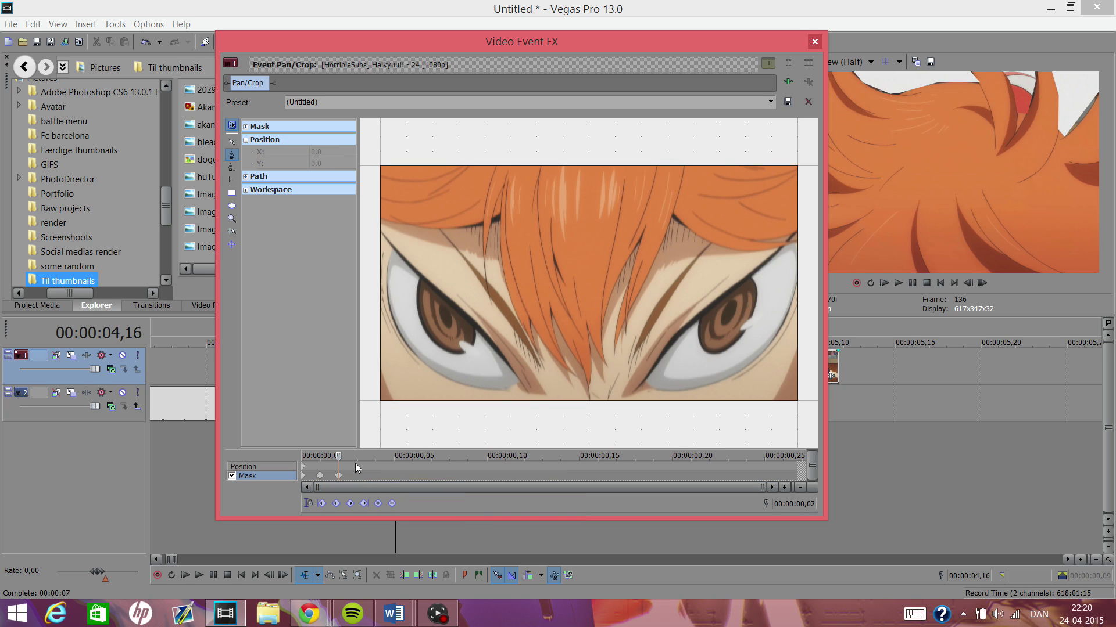
{"action": "key", "text": "Right"}
{"action": "key", "text": "Right"}
{"action": "key", "text": "Right"}
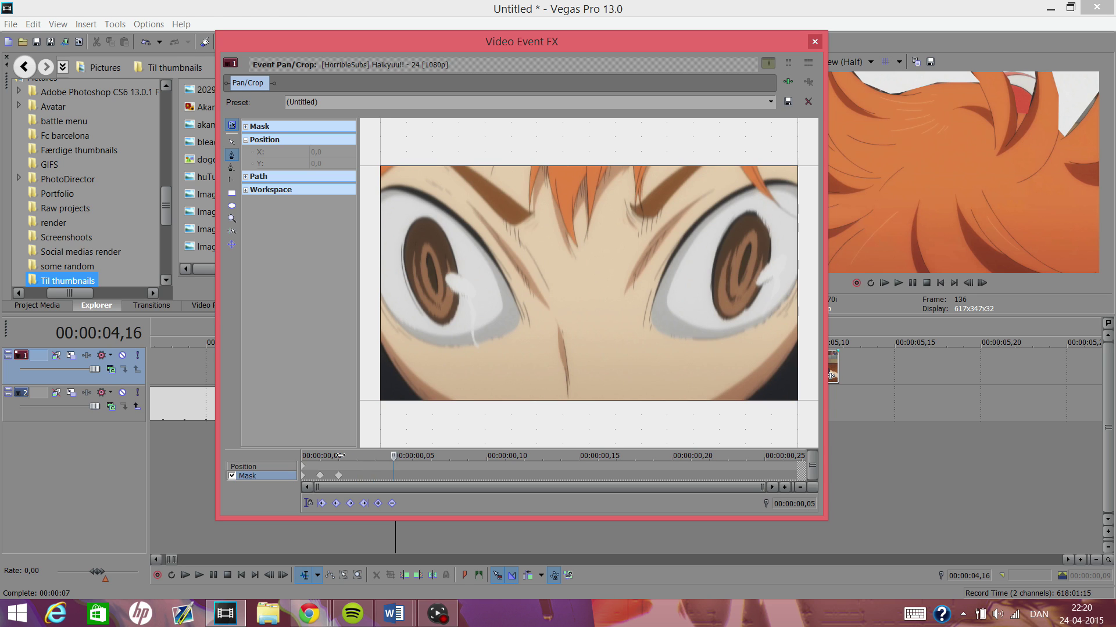
{"action": "key", "text": "Right"}
{"action": "key", "text": "Right"}
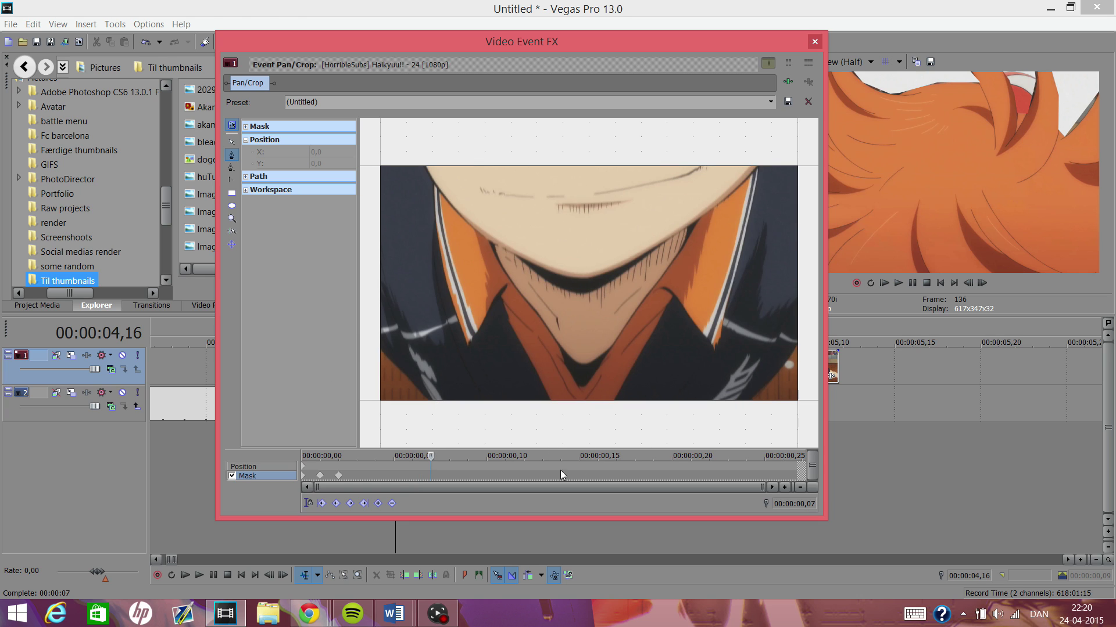
Draw a closed mask over the lower-left corner of the collar shot
{"action": "left_click", "coordinate": [365, 336]}
{"action": "left_click_drag", "start_coordinate": [468, 431], "coordinate": [500, 458]}
{"action": "left_click", "coordinate": [373, 436]}
{"action": "left_click", "coordinate": [365, 335]}
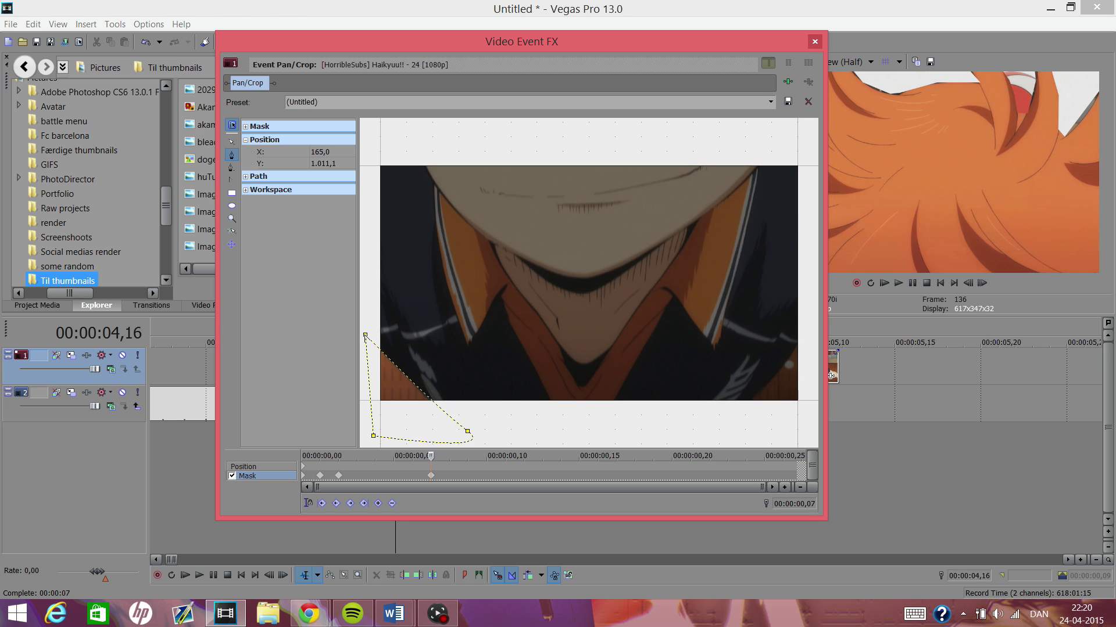
Draw a second closed mask over the lower-right corner, then close the effects window
{"action": "left_click", "coordinate": [740, 422]}
{"action": "scroll", "coordinate": [785, 347], "scroll_direction": "down", "scroll_amount": 1}
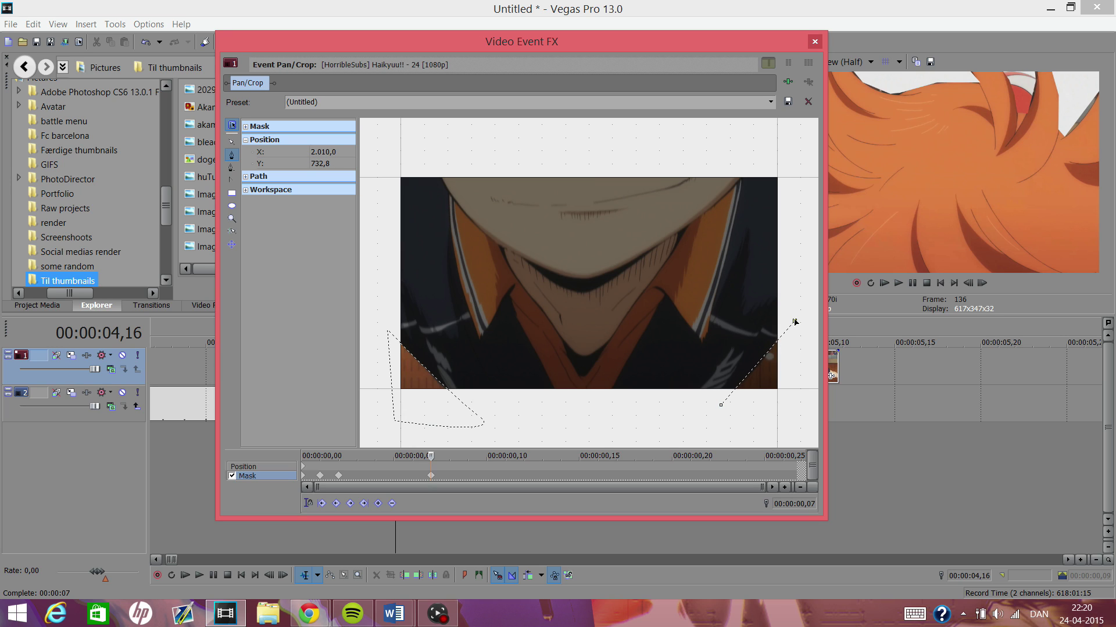
{"action": "left_click", "coordinate": [808, 422]}
{"action": "left_click", "coordinate": [743, 425]}
{"action": "left_click", "coordinate": [720, 405]}
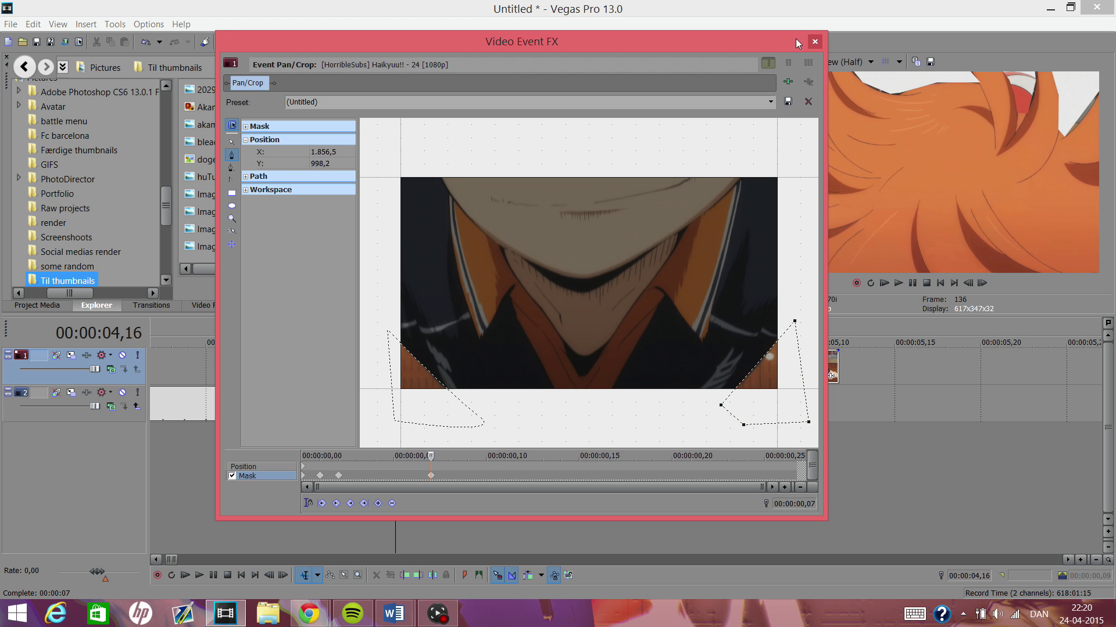
{"action": "left_click", "coordinate": [814, 43]}
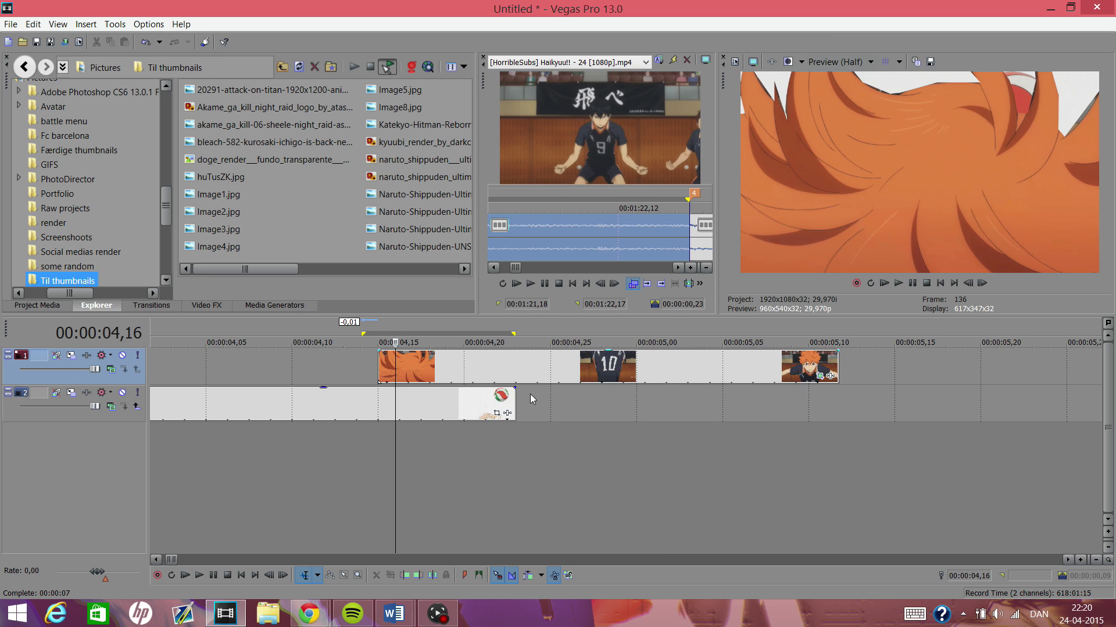
Reopen Pan/Crop at 00:00:04,18 and set the lower-left mask path to Negative mode
{"action": "left_click", "coordinate": [431, 361]}
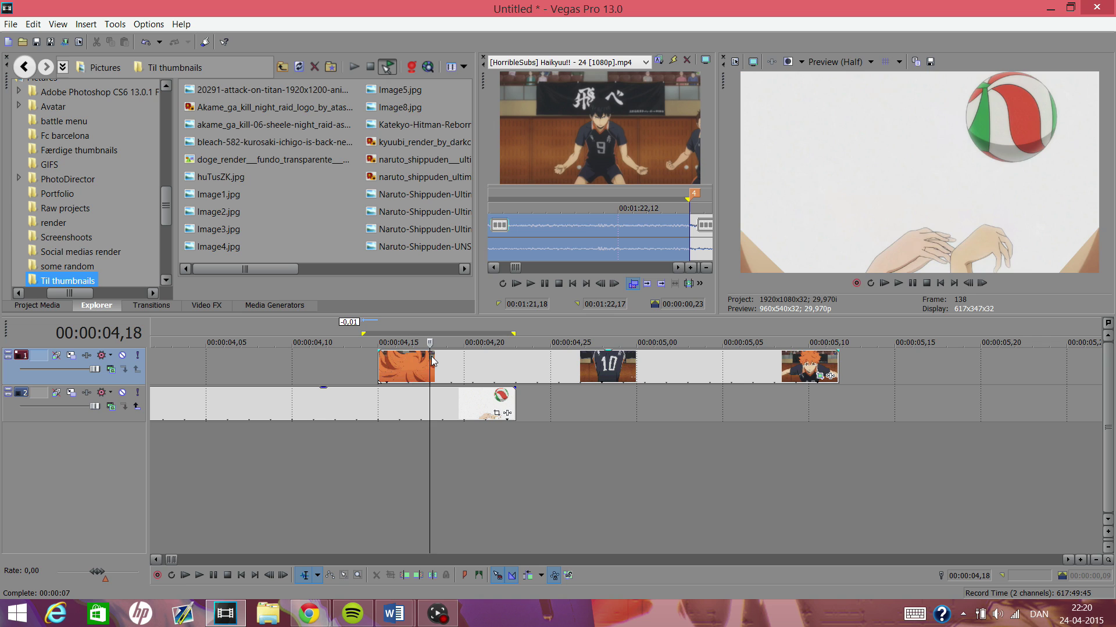
{"action": "left_click", "coordinate": [820, 376]}
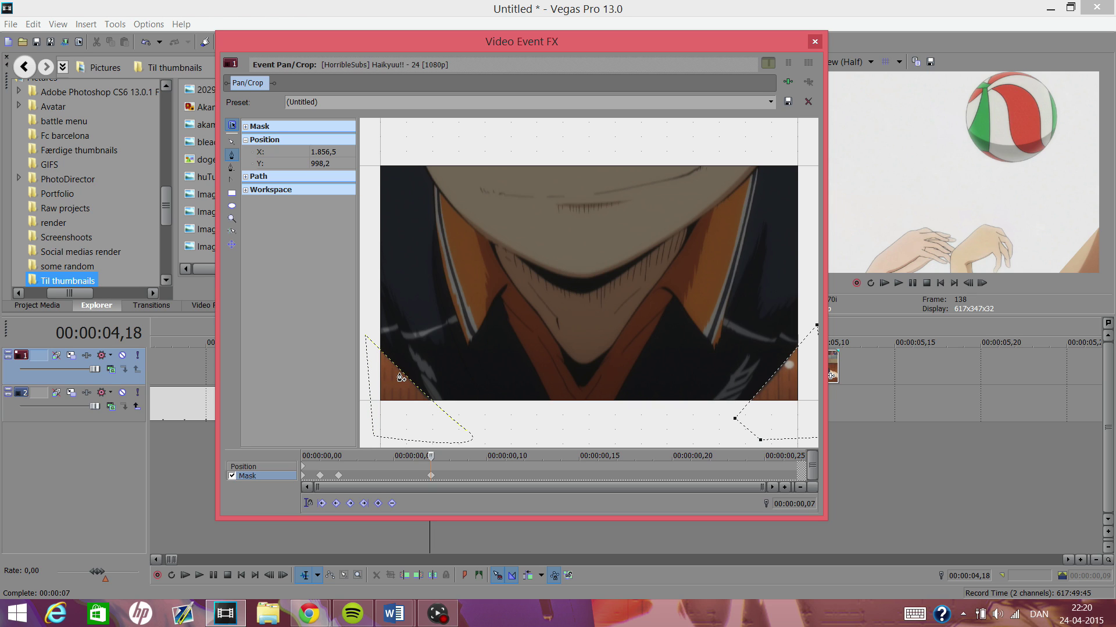
{"action": "left_click", "coordinate": [245, 177]}
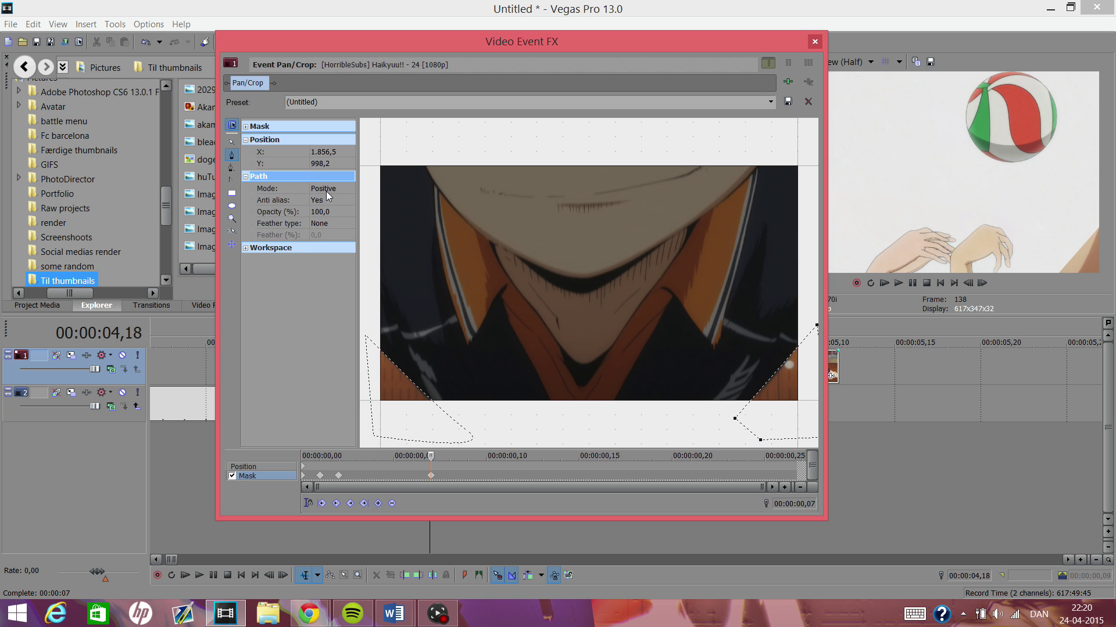
{"action": "left_click", "coordinate": [417, 388]}
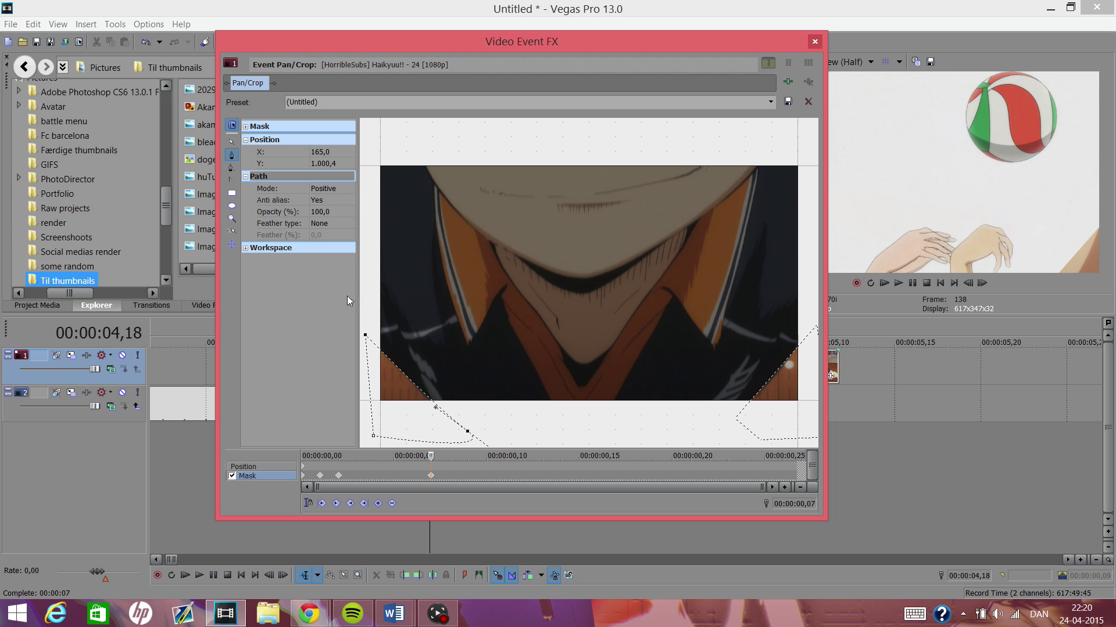
{"action": "left_click", "coordinate": [322, 190]}
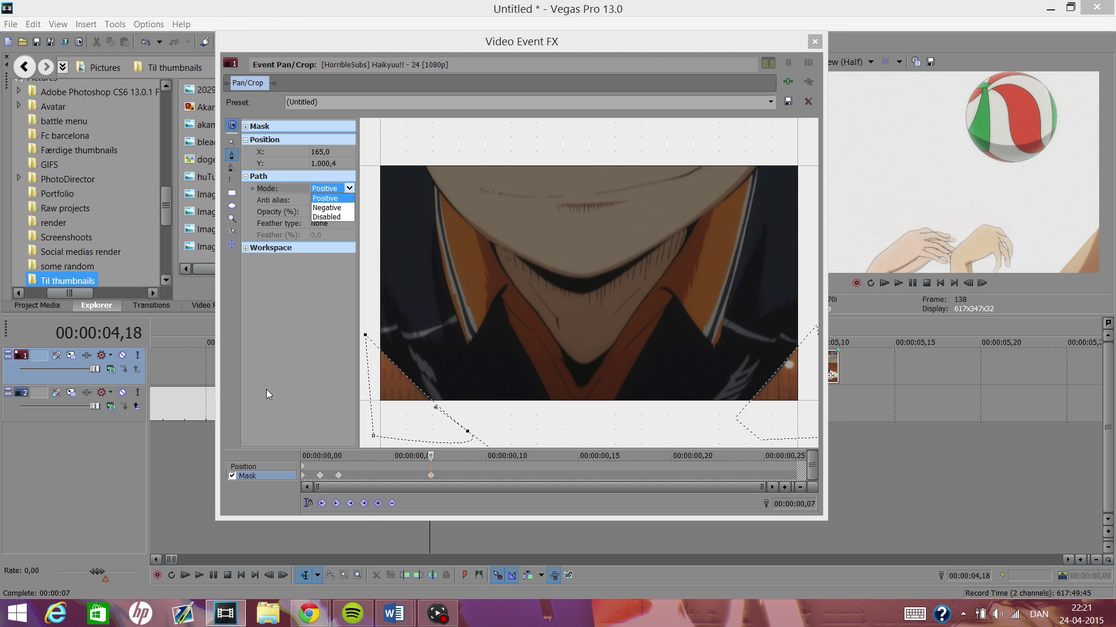
{"action": "left_click", "coordinate": [329, 208]}
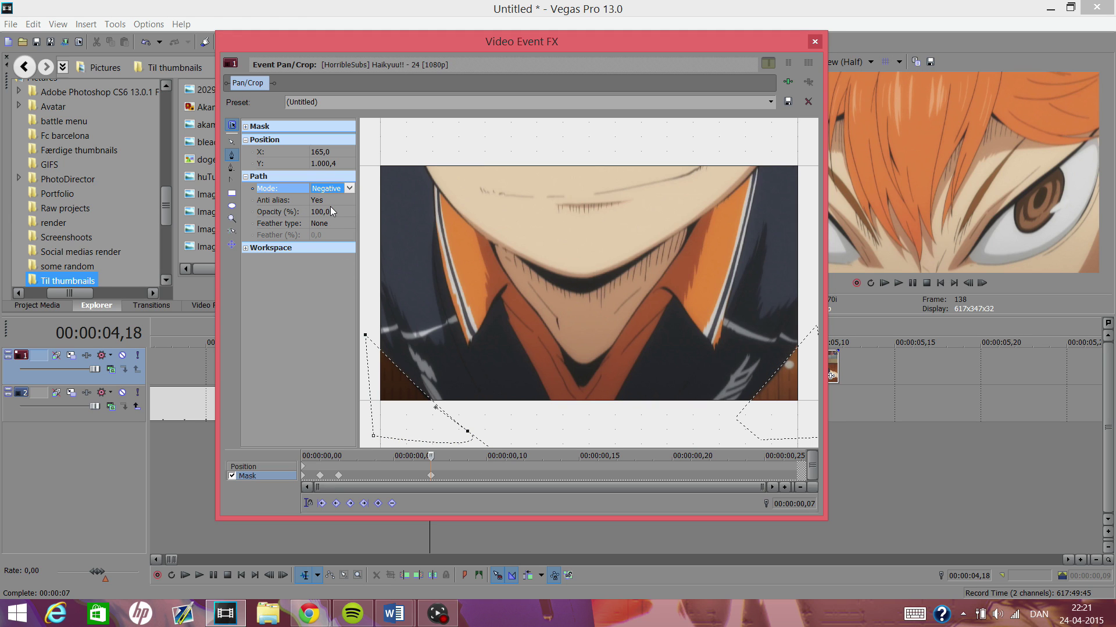
Set the right-hand corner mask path to Negative mode as well
{"action": "left_click_drag", "start_coordinate": [519, 48], "coordinate": [372, 51]}
{"action": "right_click", "coordinate": [621, 400]}
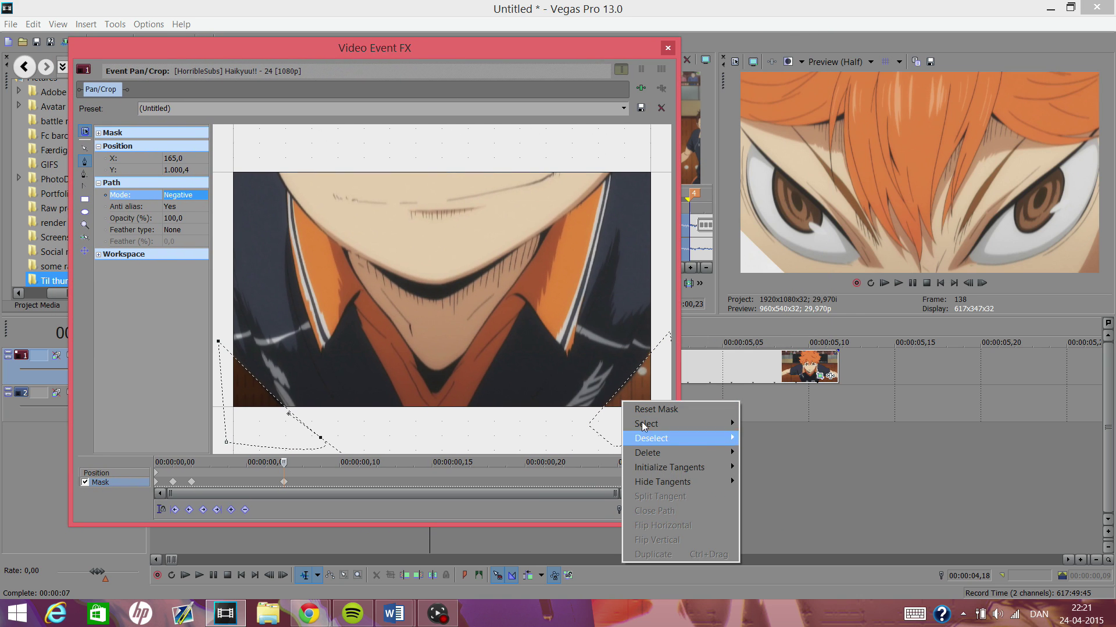
{"action": "left_click", "coordinate": [630, 380]}
{"action": "left_click", "coordinate": [185, 196]}
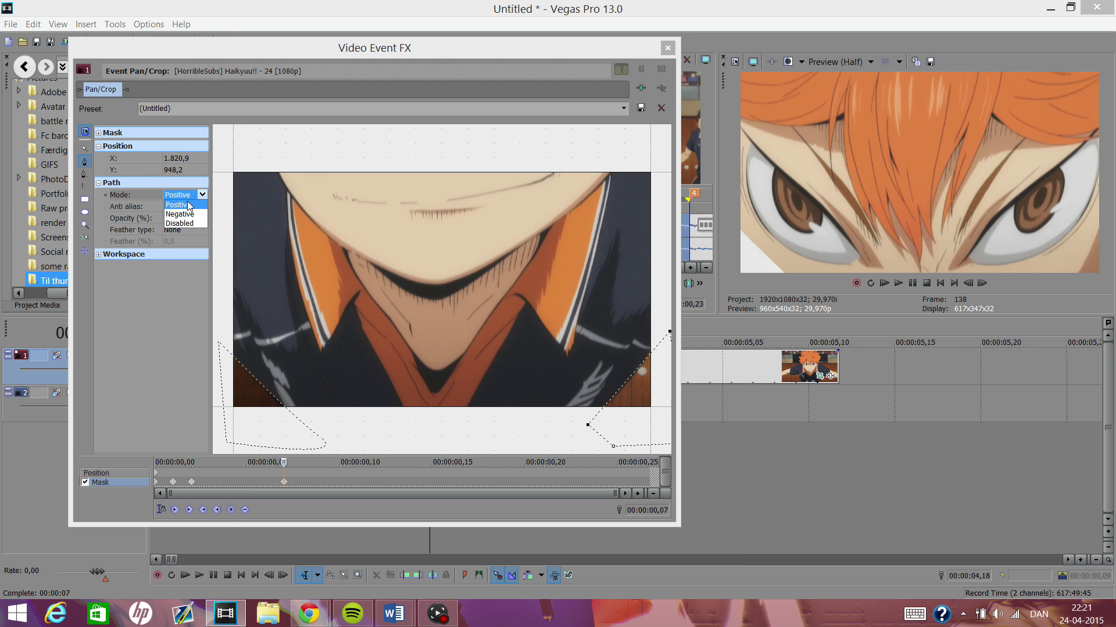
{"action": "left_click", "coordinate": [192, 215]}
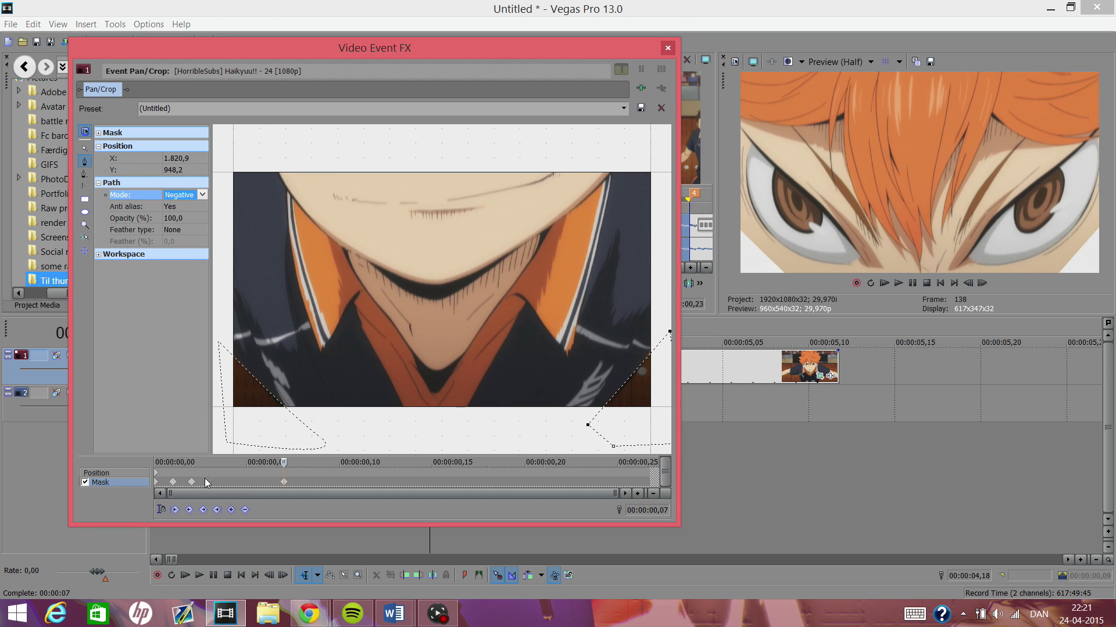
{"action": "left_click", "coordinate": [190, 483]}
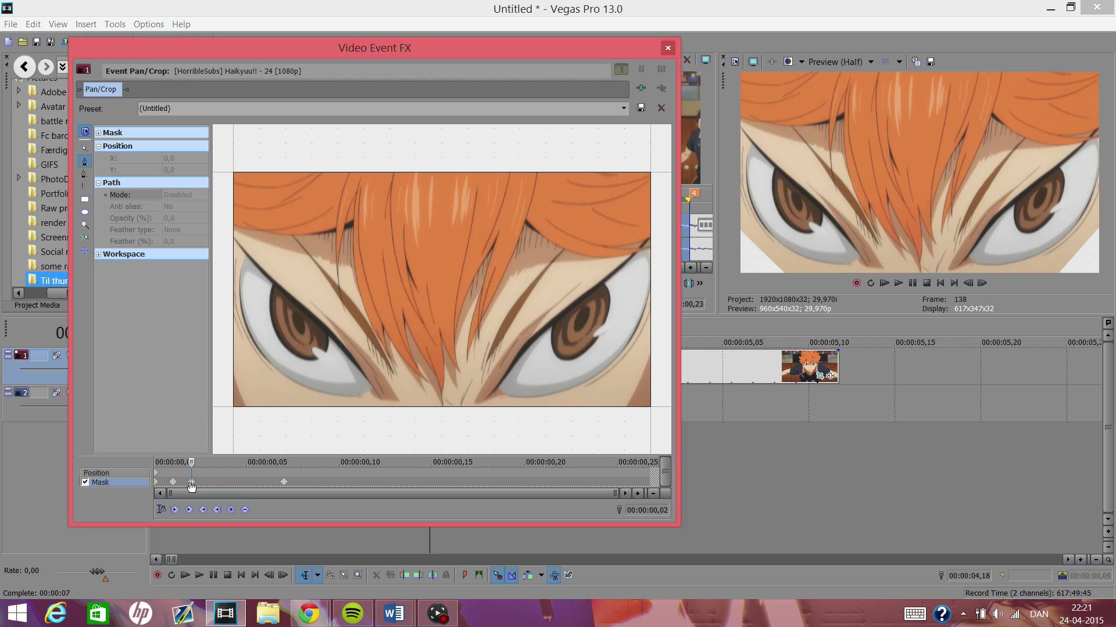
Cut and re-paste the mask keyframe at 00:00:00,02, and paste a copy at 00:00:00,06
{"action": "right_click", "coordinate": [192, 482]}
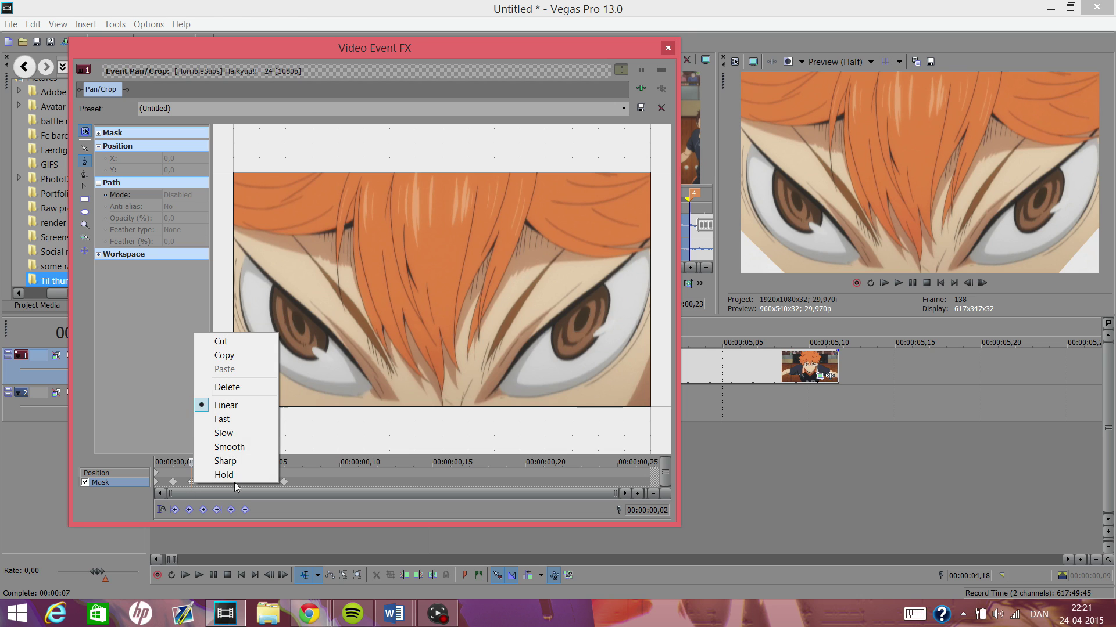
{"action": "left_click", "coordinate": [252, 348]}
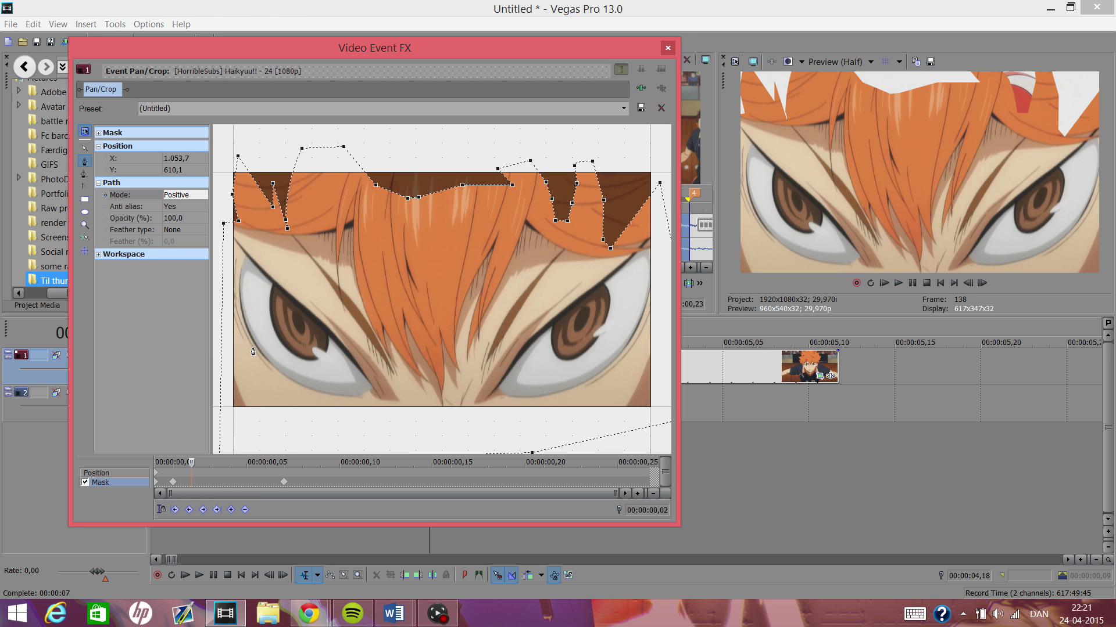
{"action": "right_click", "coordinate": [193, 482]}
{"action": "left_click", "coordinate": [221, 379]}
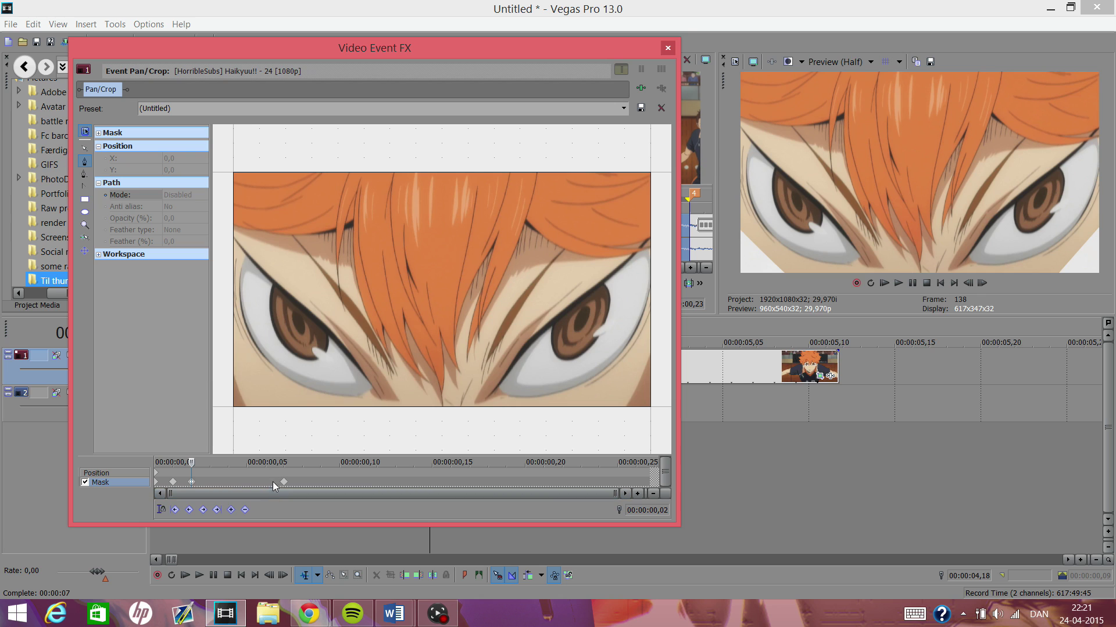
{"action": "left_click", "coordinate": [271, 480]}
{"action": "right_click", "coordinate": [269, 482]}
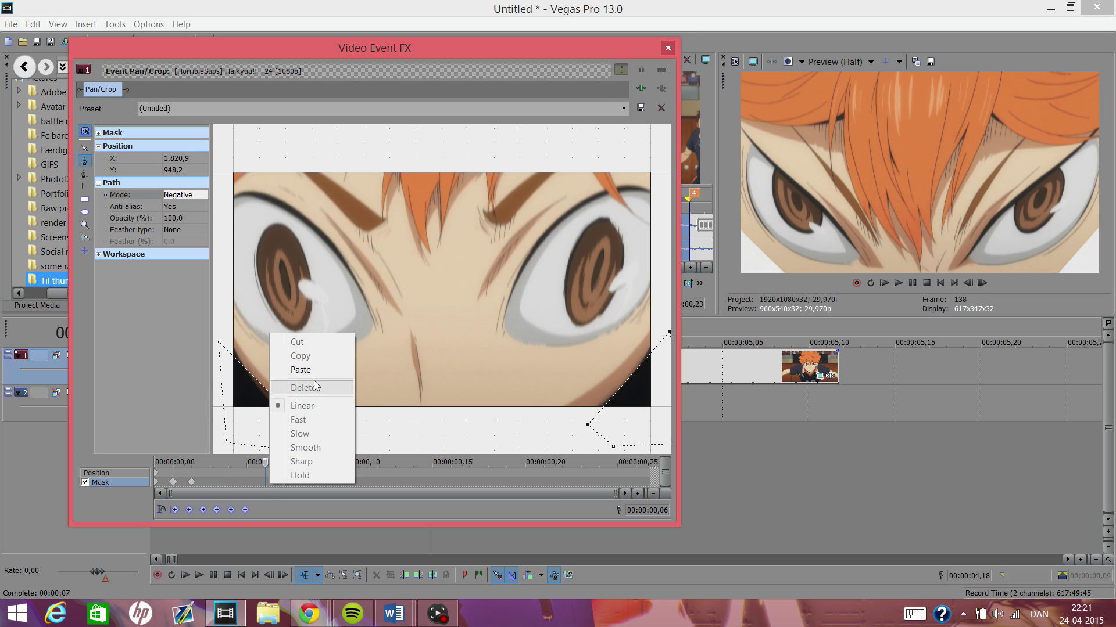
{"action": "left_click", "coordinate": [300, 370]}
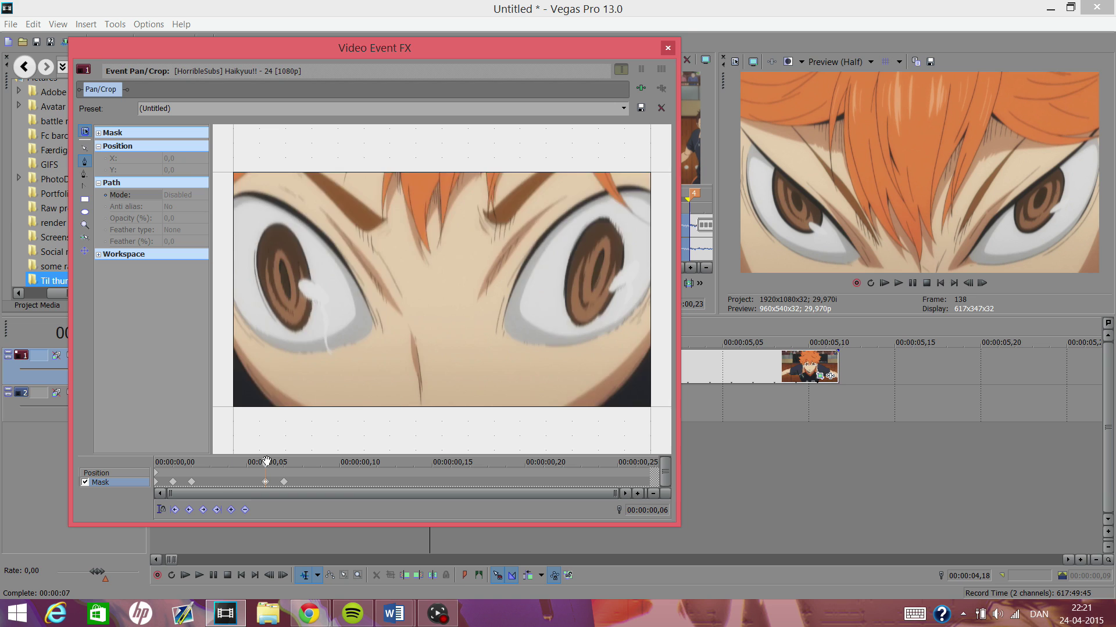
Delete the entire mask at frame 00:00:00,08, one frame after the 00:00:00,07 keyframe
{"action": "left_click", "coordinate": [244, 464]}
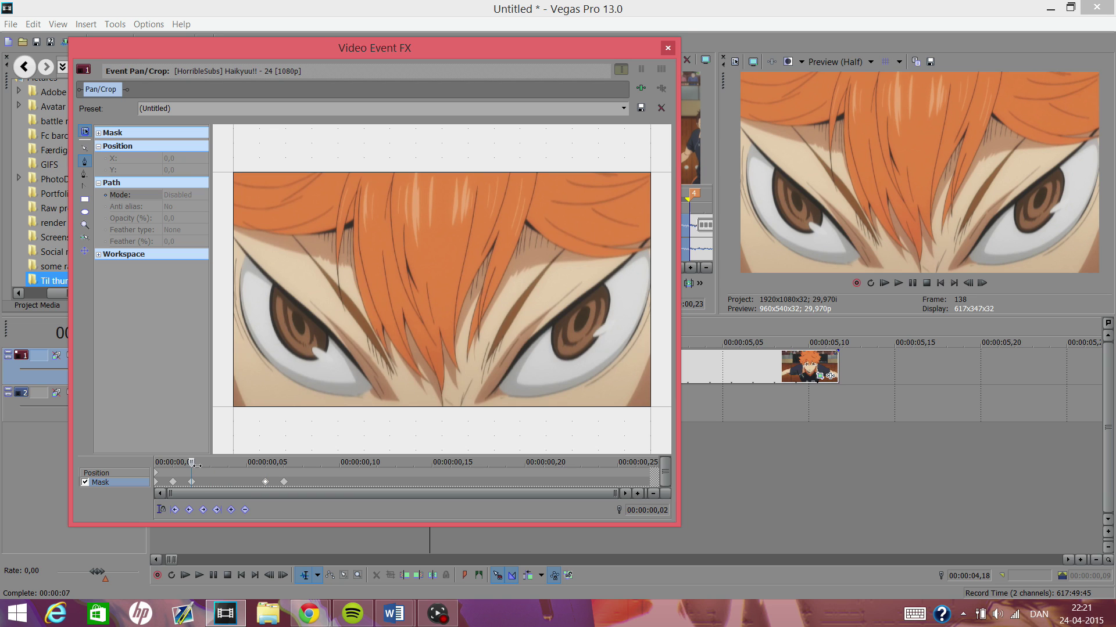
{"action": "left_click", "coordinate": [259, 475]}
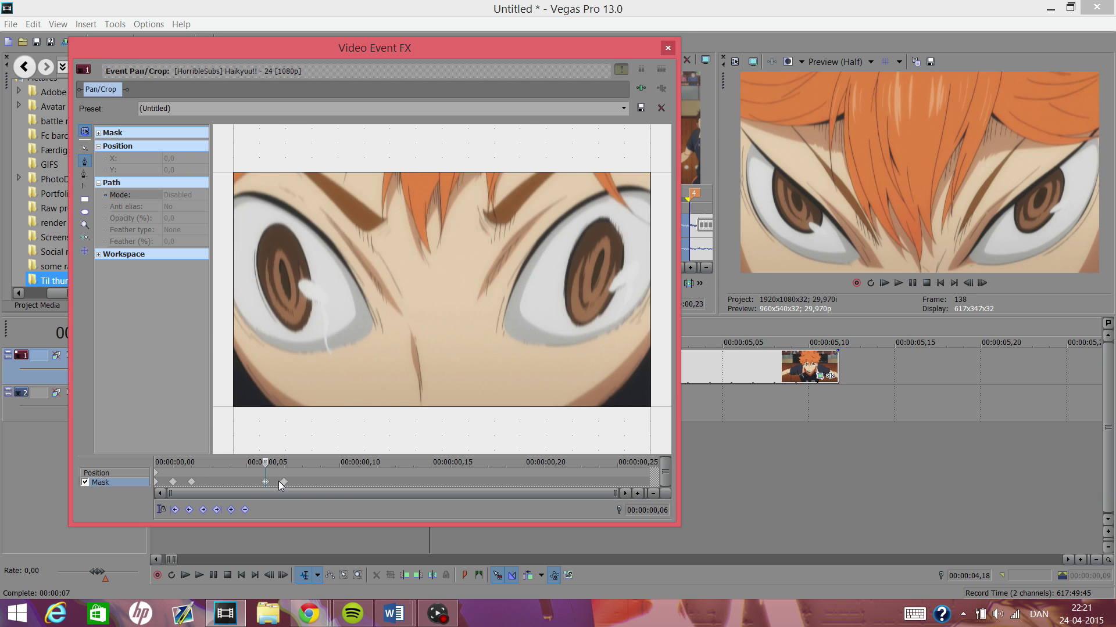
{"action": "left_click", "coordinate": [283, 483]}
{"action": "key", "text": "Right"}
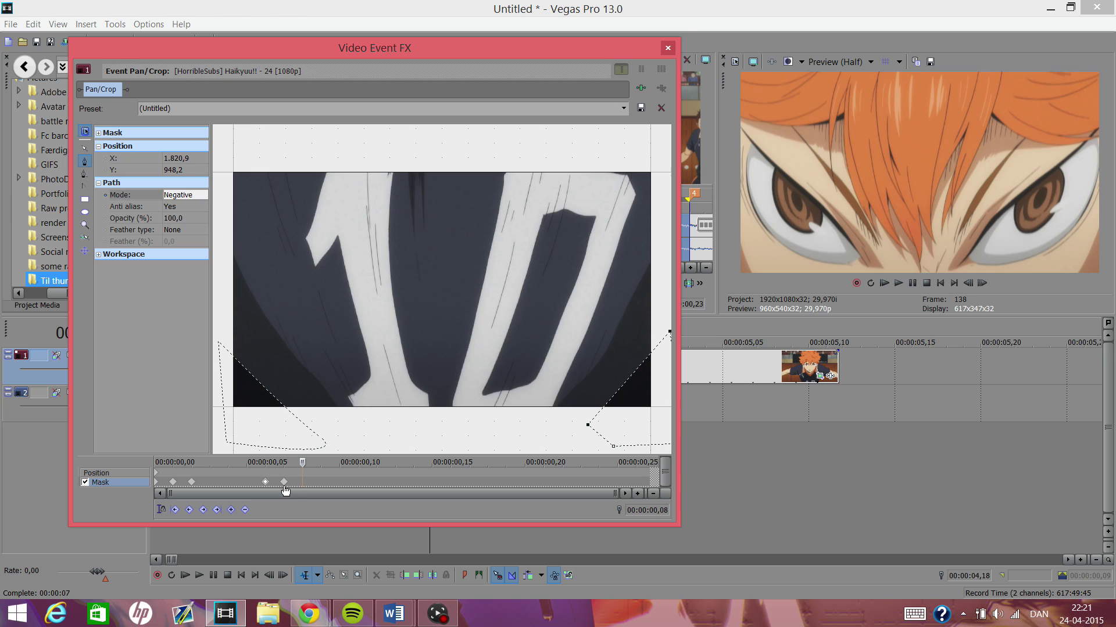
{"action": "right_click", "coordinate": [314, 402]}
{"action": "mouse_move", "coordinate": [357, 458]}
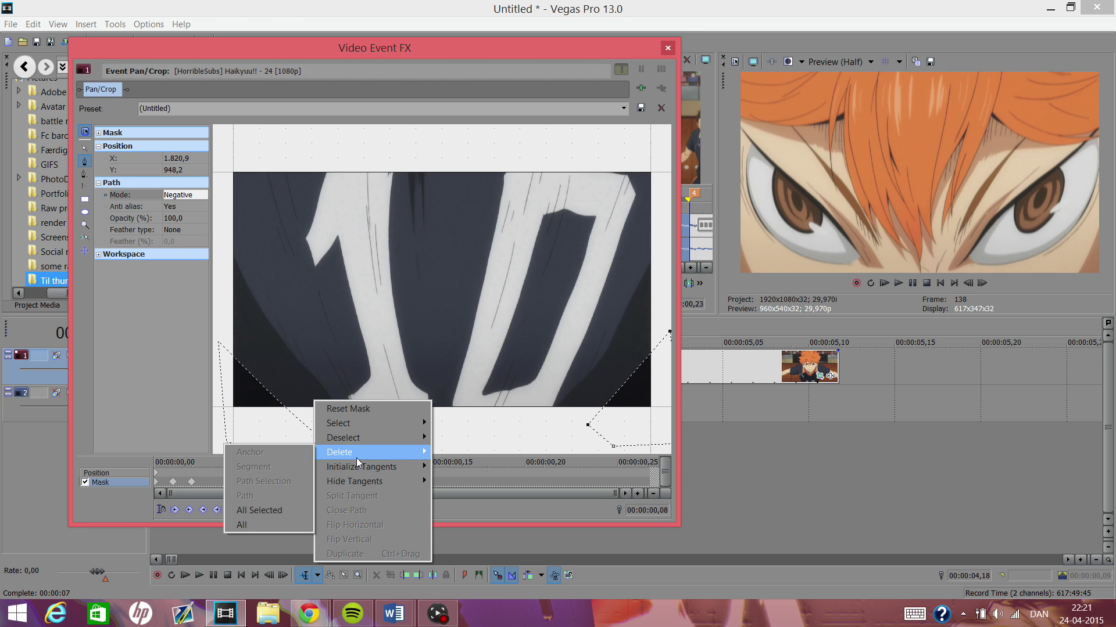
{"action": "left_click", "coordinate": [280, 524]}
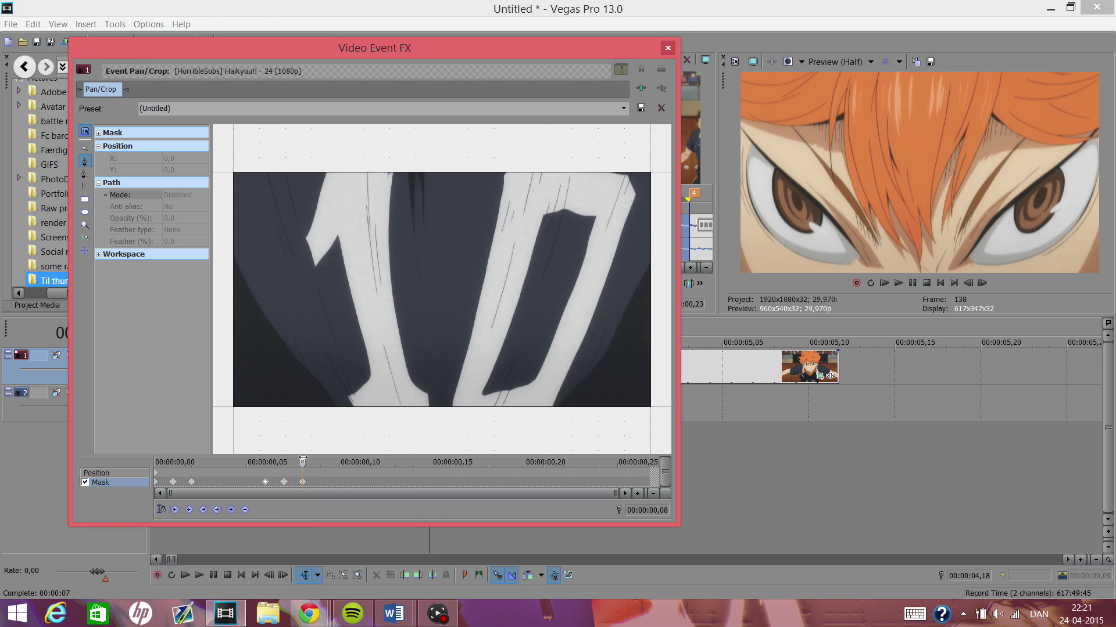
Step through the later frames to confirm they're unmasked, then close the effects window
{"action": "key", "text": "Right"}
{"action": "key", "text": "Right"}
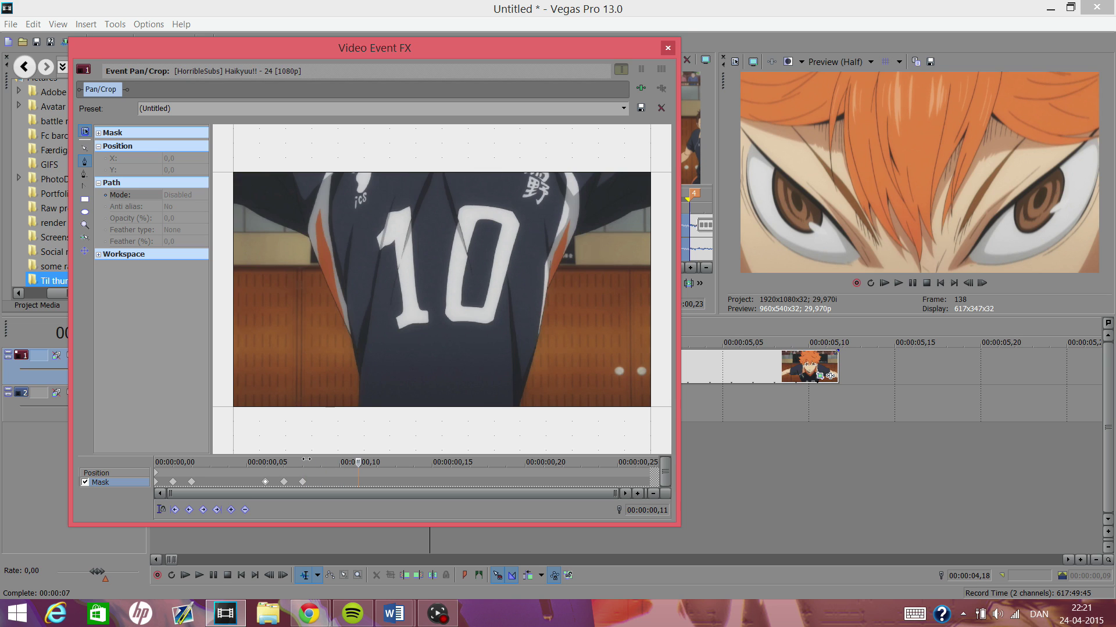
{"action": "key", "text": "Left"}
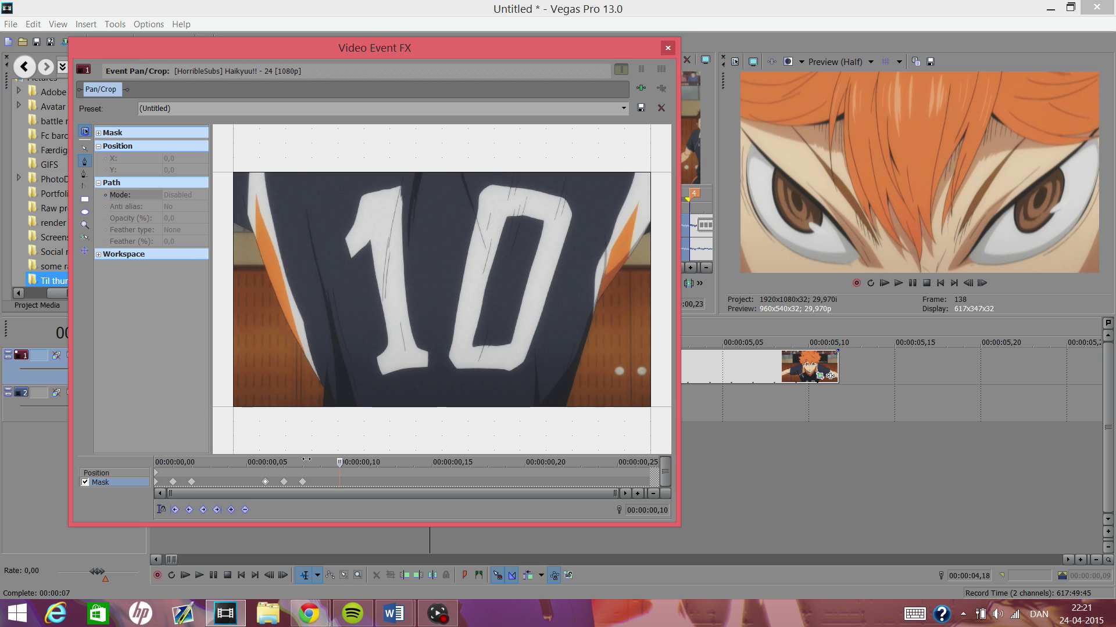
{"action": "key", "text": "Right"}
{"action": "key", "text": "Right"}
{"action": "key", "text": "Right"}
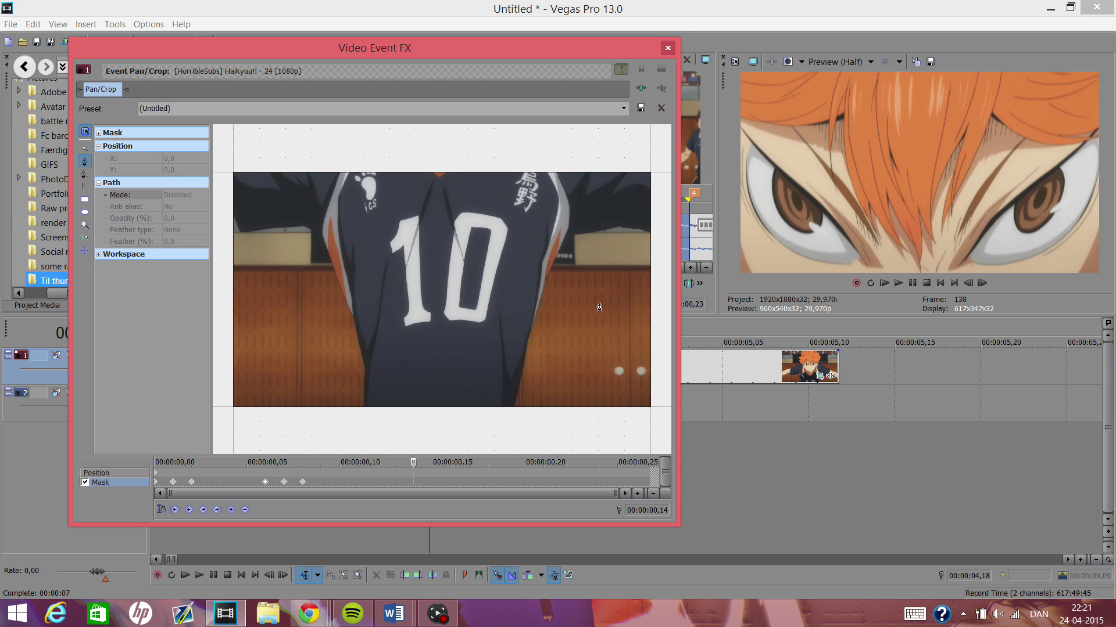
{"action": "key", "text": "Right"}
{"action": "key", "text": "Right"}
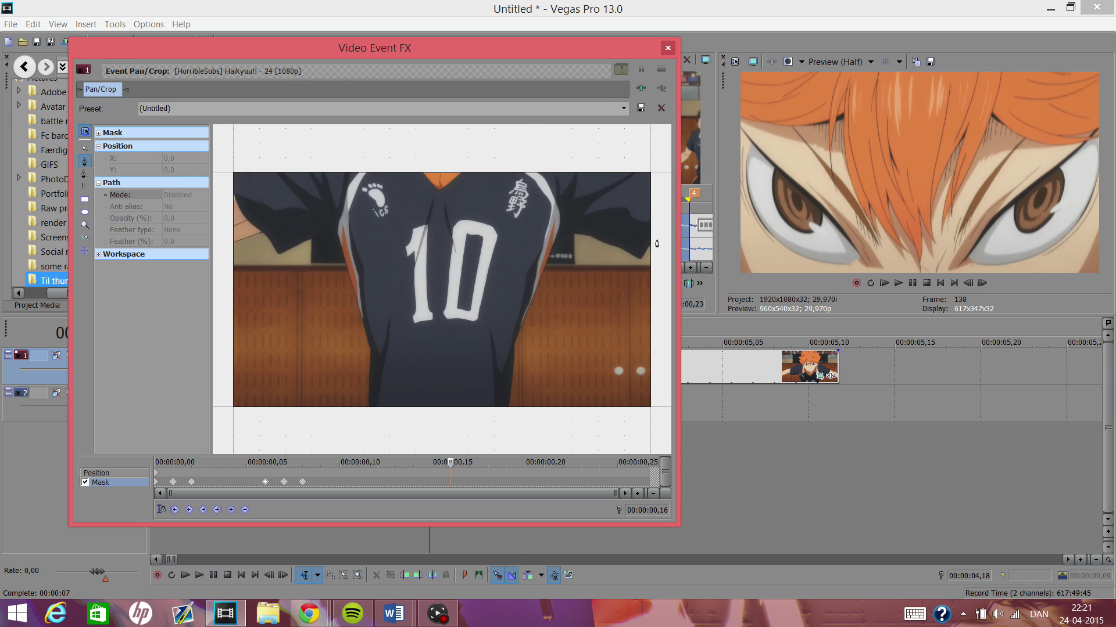
{"action": "left_click", "coordinate": [667, 50]}
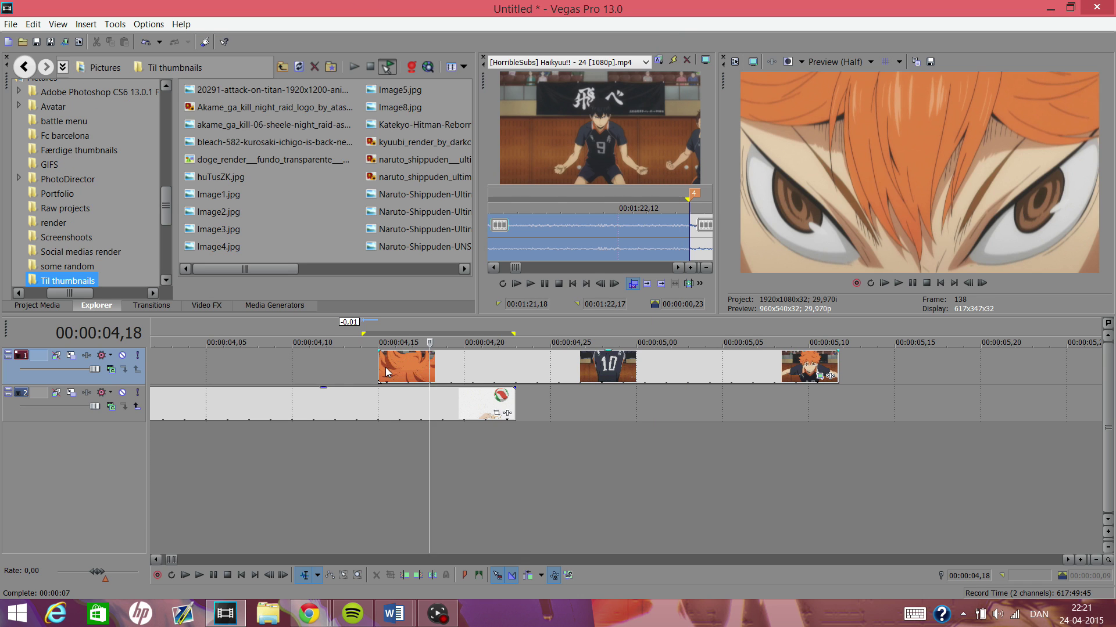
Preview the transition and set the preview playback rate to 0.5 (half speed)
{"action": "left_click", "coordinate": [340, 360]}
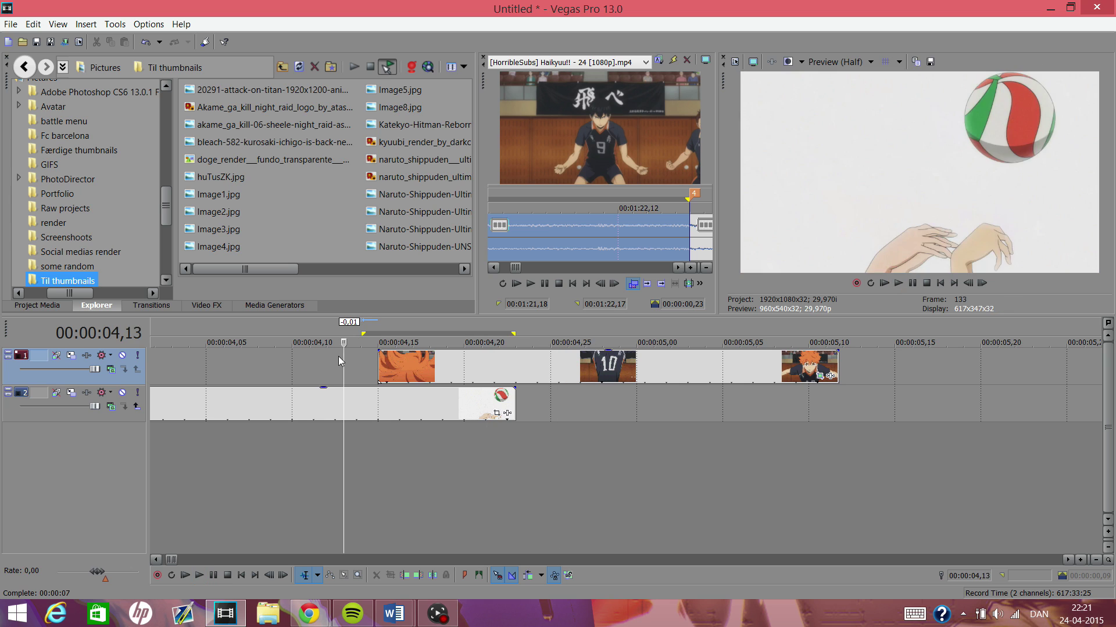
{"action": "key", "text": "space"}
{"action": "key", "text": "space"}
{"action": "scroll", "coordinate": [541, 358], "scroll_direction": "down", "scroll_amount": 2}
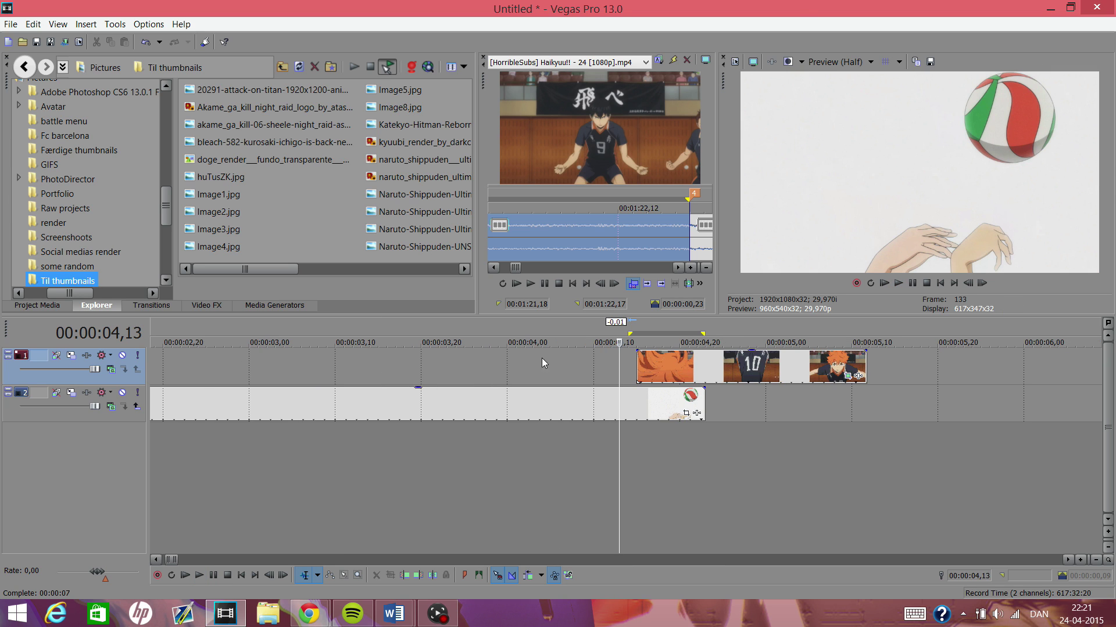
{"action": "right_click", "coordinate": [106, 584]}
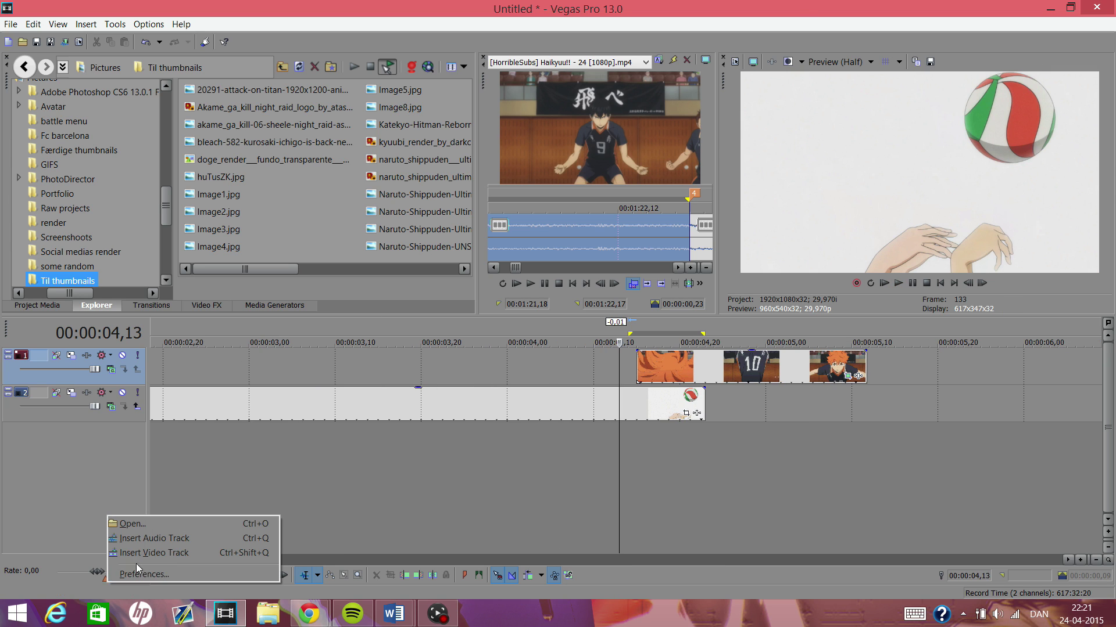
{"action": "left_click", "coordinate": [105, 581]}
{"action": "right_click", "coordinate": [104, 580]}
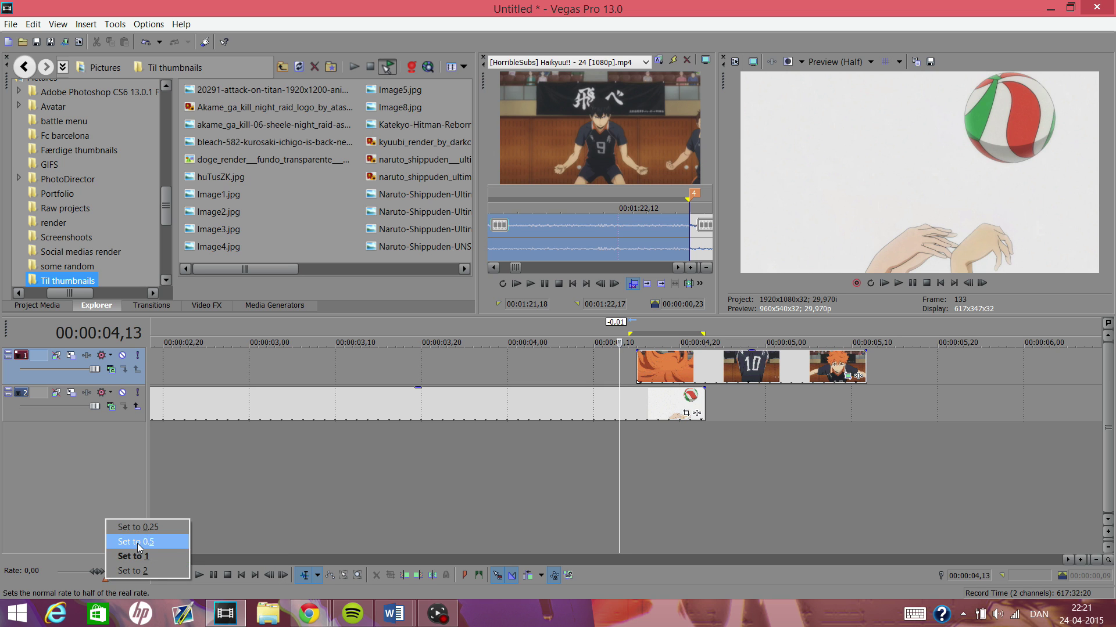
{"action": "left_click", "coordinate": [137, 543]}
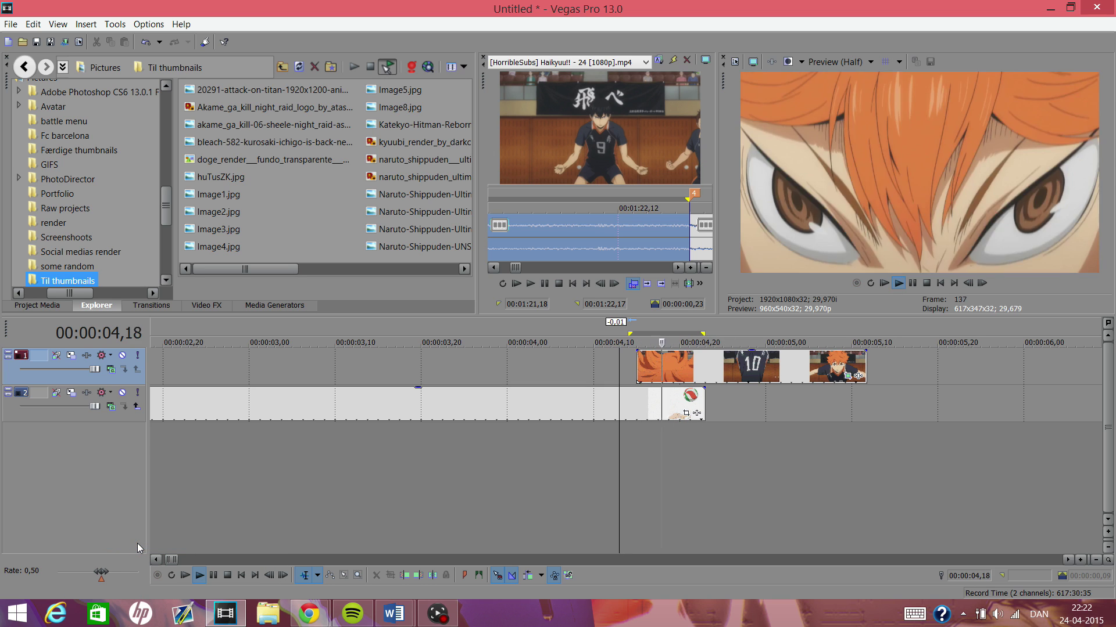
{"action": "key", "text": "space"}
Replay the sequence from near the start, then the hair-mask transition, at half speed
{"action": "scroll", "coordinate": [214, 461], "scroll_direction": "down", "scroll_amount": 5}
{"action": "left_click", "coordinate": [181, 354]}
{"action": "key", "text": "space"}
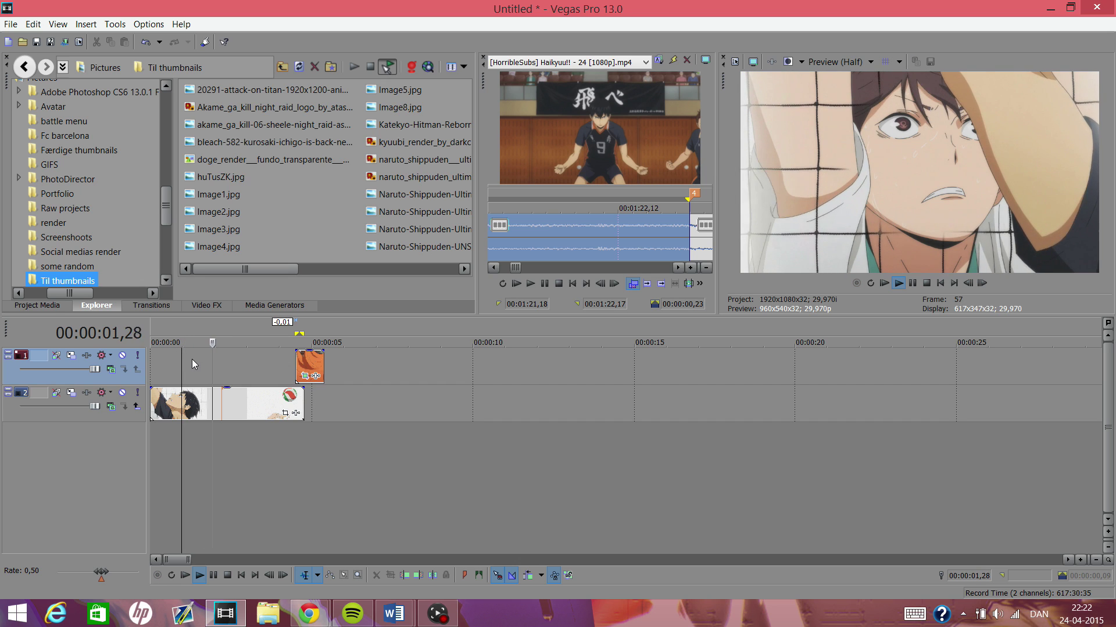
{"action": "key", "text": "space"}
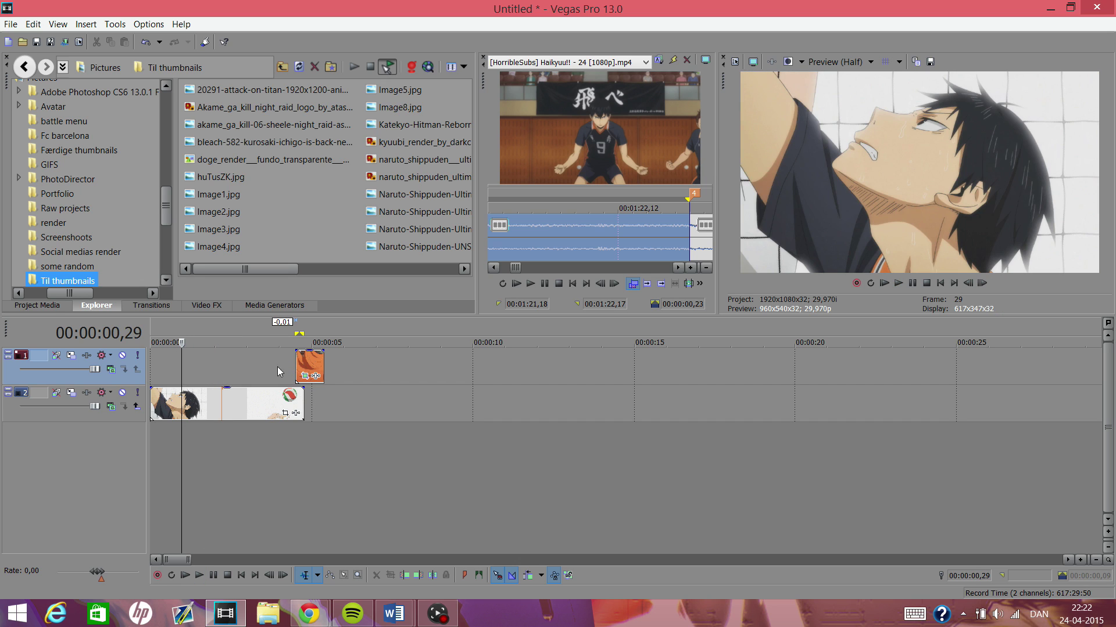
{"action": "left_click", "coordinate": [274, 367]}
{"action": "key", "text": "space"}
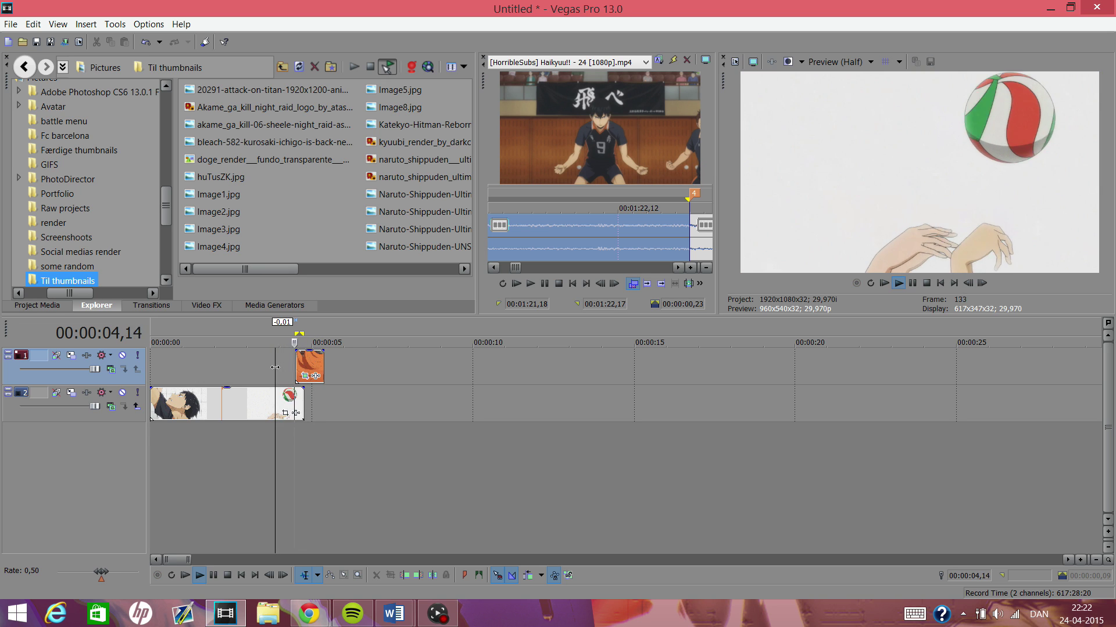
{"action": "key", "text": "space"}
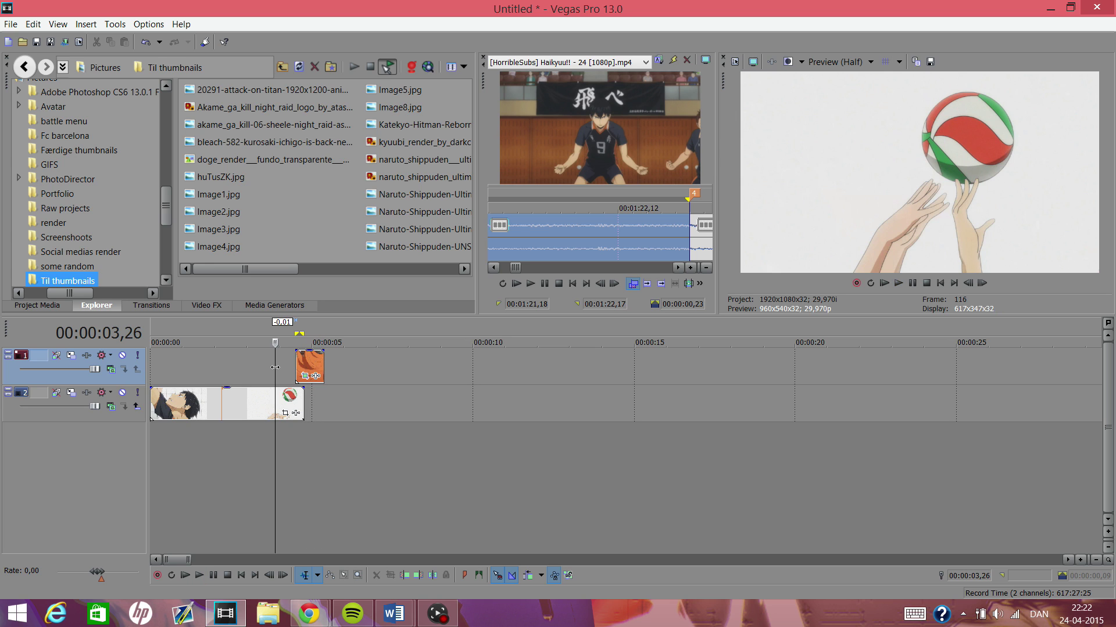
{"action": "left_click", "coordinate": [291, 368]}
{"action": "scroll", "coordinate": [290, 367], "scroll_direction": "up", "scroll_amount": 5}
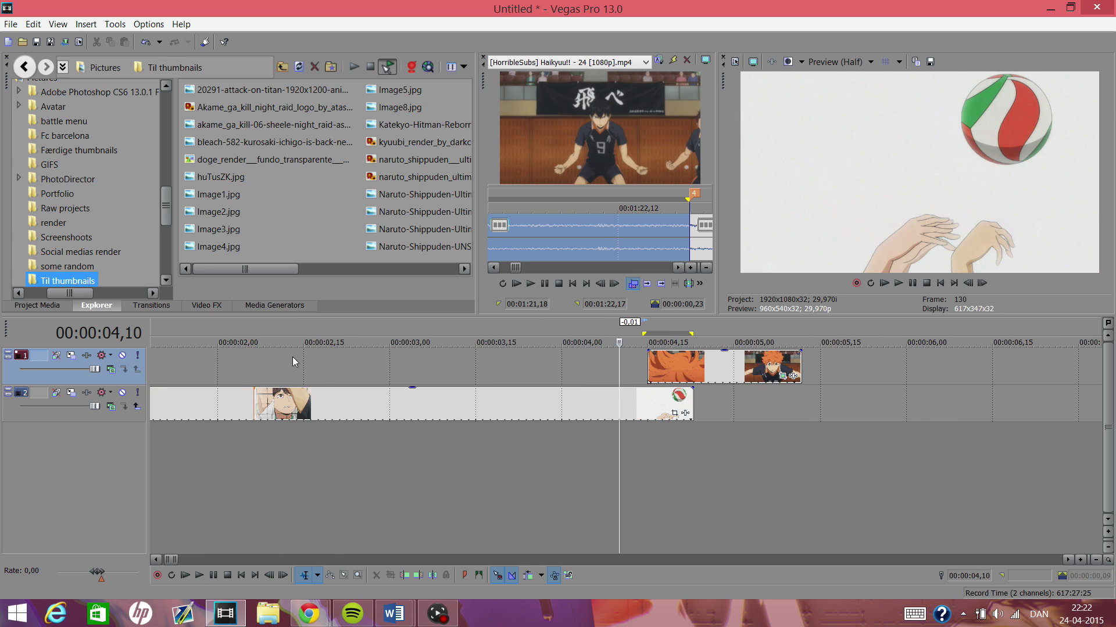
{"action": "key", "text": "Right"}
{"action": "key", "text": "Right"}
{"action": "key", "text": "Right"}
{"action": "key", "text": "Right"}
{"action": "key", "text": "Right"}
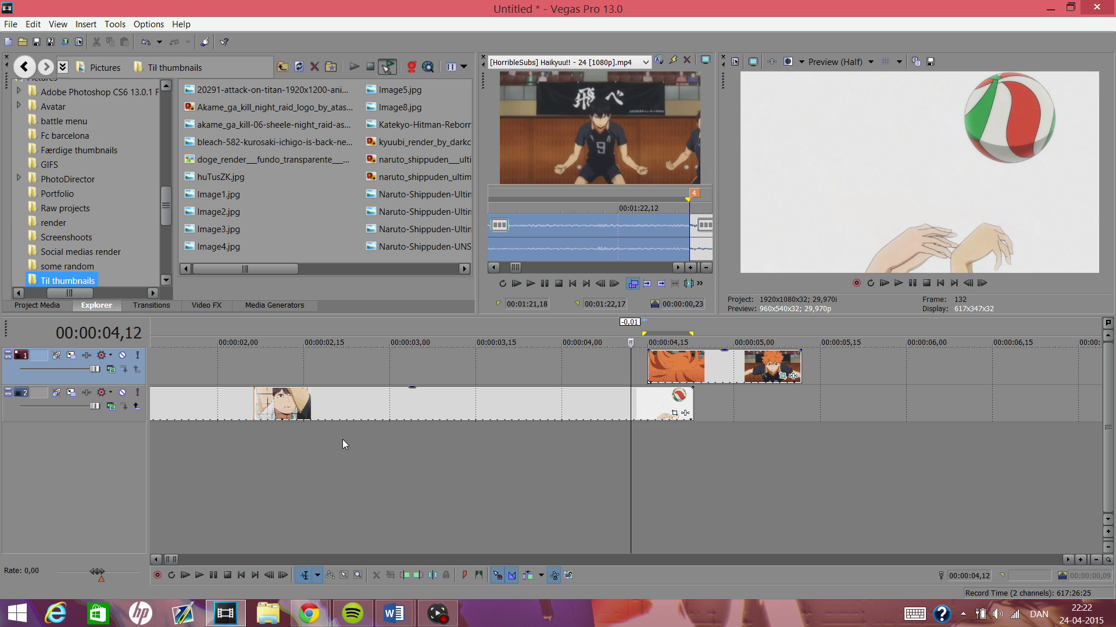
{"action": "key", "text": "Left"}
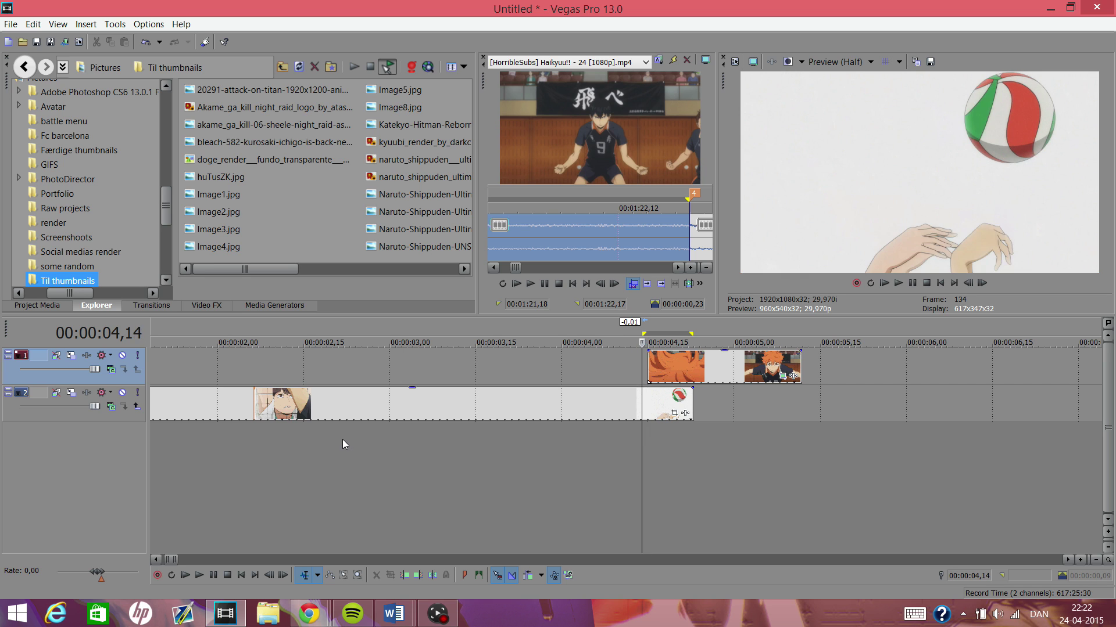
{"action": "key", "text": "Right"}
{"action": "key", "text": "Right"}
{"action": "key", "text": "Right"}
{"action": "key", "text": "Right"}
{"action": "key", "text": "Right"}
{"action": "key", "text": "Right"}
{"action": "key", "text": "Right"}
{"action": "key", "text": "Right"}
{"action": "key", "text": "Right"}
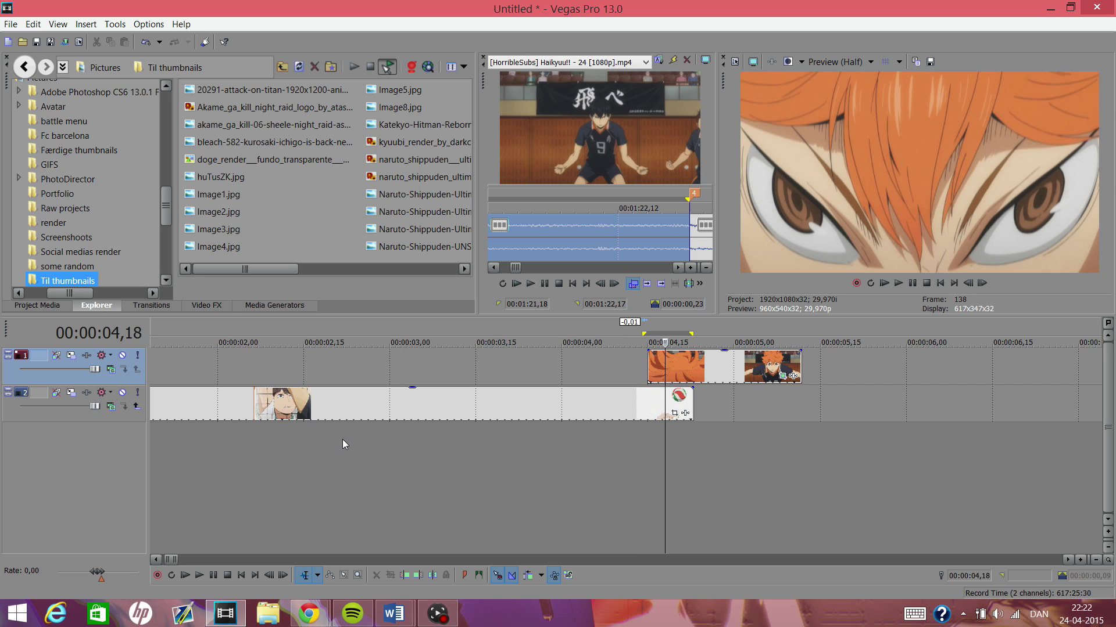
{"action": "key", "text": "Right"}
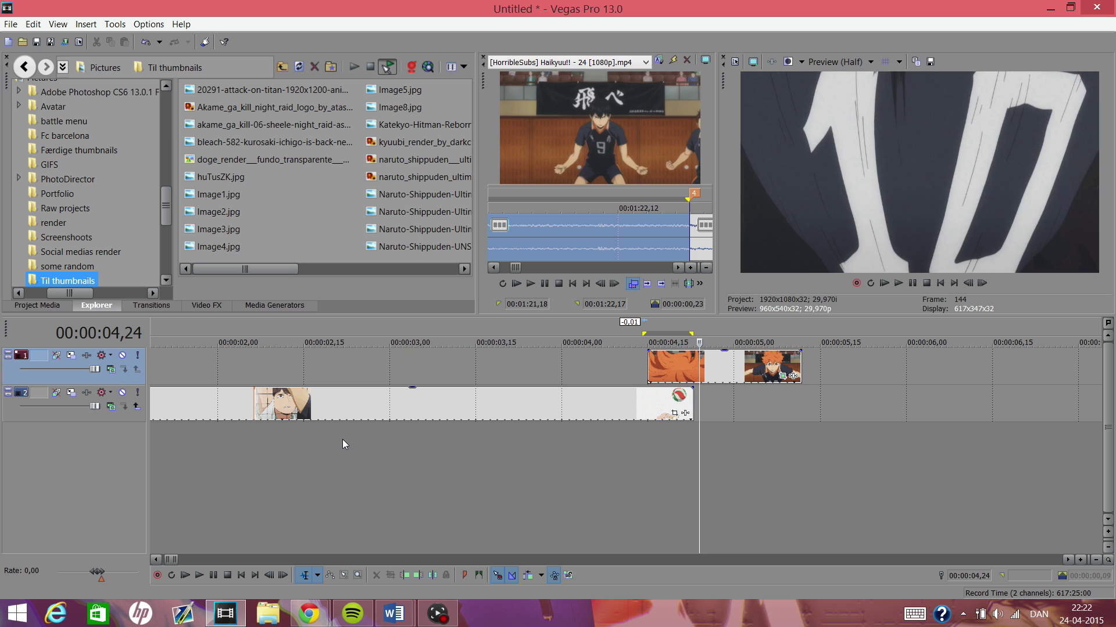
{"action": "key", "text": "Left"}
{"action": "key", "text": "Left"}
{"action": "key", "text": "Left"}
{"action": "key", "text": "Right"}
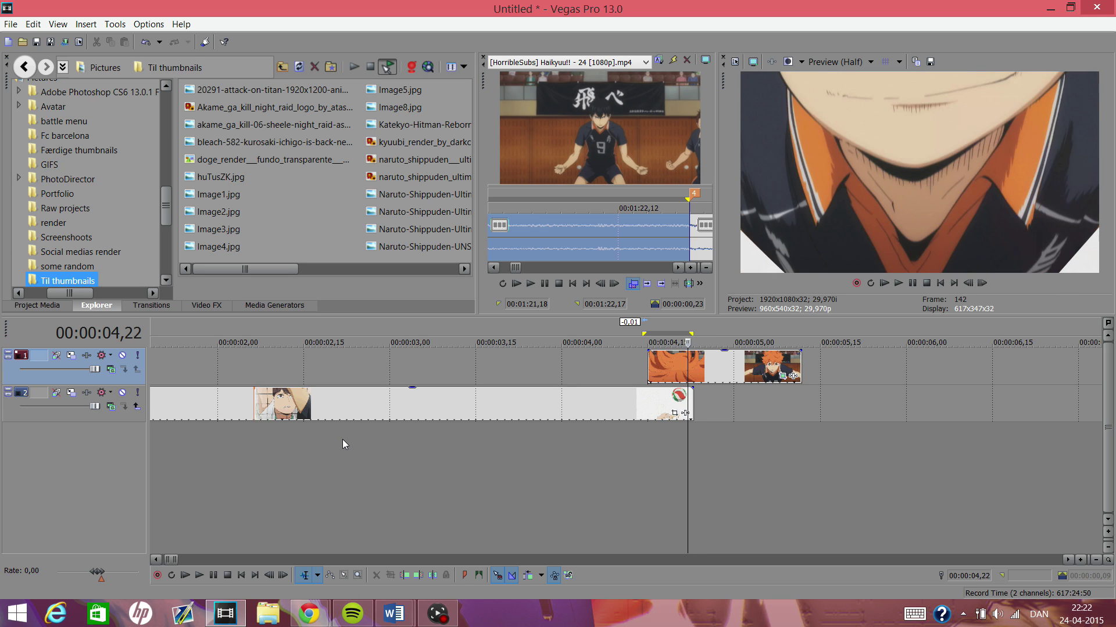
{"action": "key", "text": "Left"}
{"action": "key", "text": "Right"}
{"action": "key", "text": "Right"}
{"action": "key", "text": "Right"}
{"action": "key", "text": "Right"}
{"action": "key", "text": "Right"}
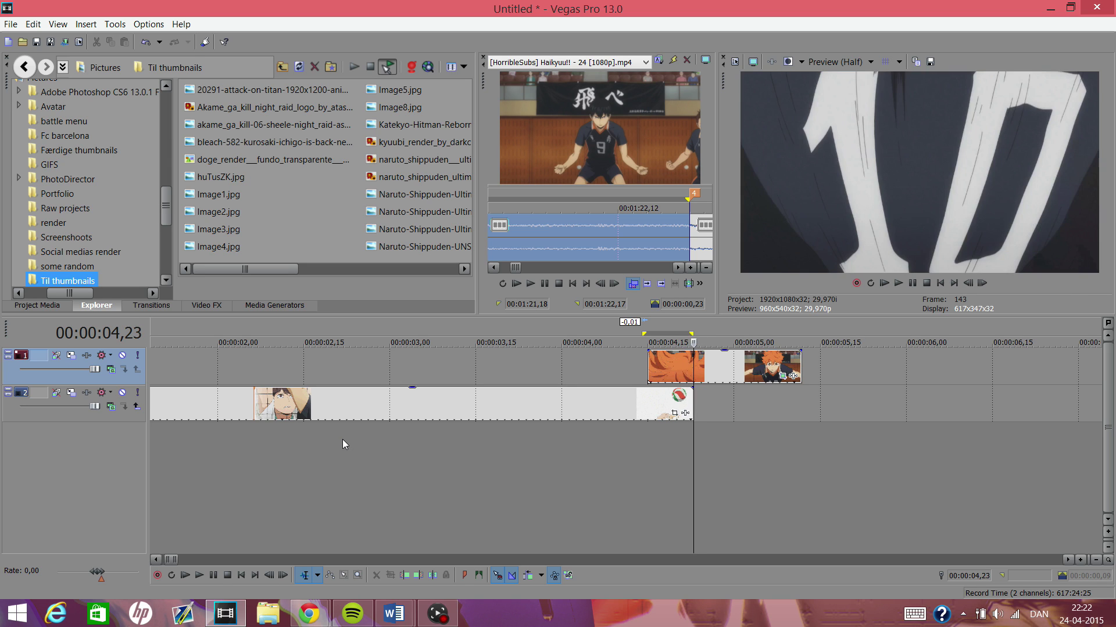
{"action": "key", "text": "Right"}
{"action": "key", "text": "Right"}
{"action": "key", "text": "Right"}
{"action": "key", "text": "Right"}
{"action": "key", "text": "Right"}
{"action": "key", "text": "Right"}
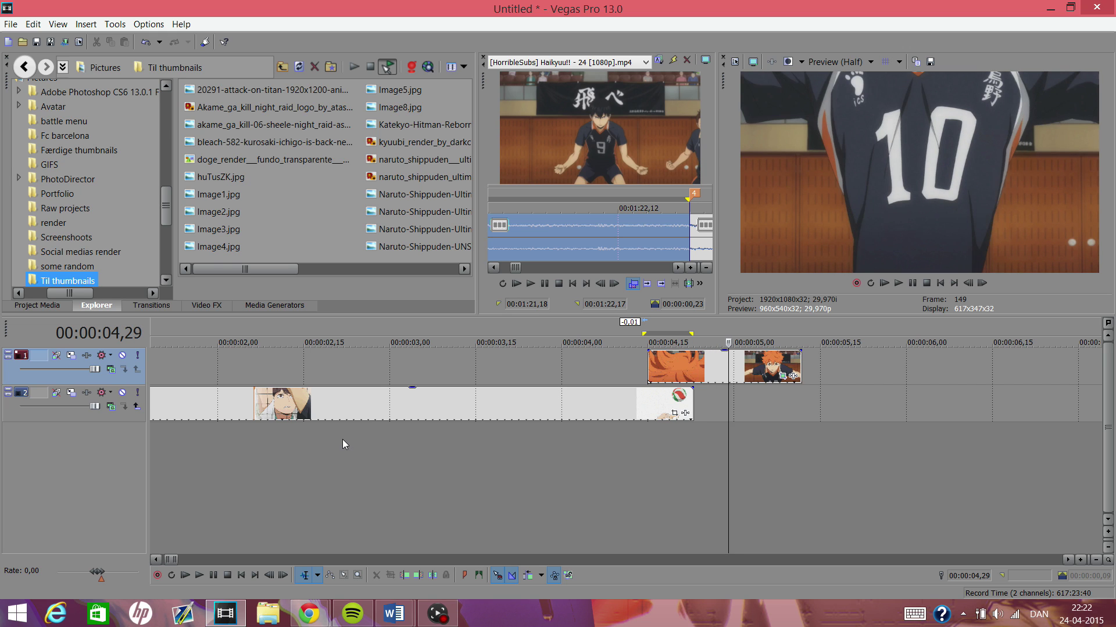
{"action": "key", "text": "Right"}
{"action": "key", "text": "Right"}
{"action": "key", "text": "Right"}
{"action": "key", "text": "Right"}
{"action": "key", "text": "Right"}
{"action": "key", "text": "Right"}
{"action": "key", "text": "Right"}
{"action": "key", "text": "Right"}
{"action": "key", "text": "Right"}
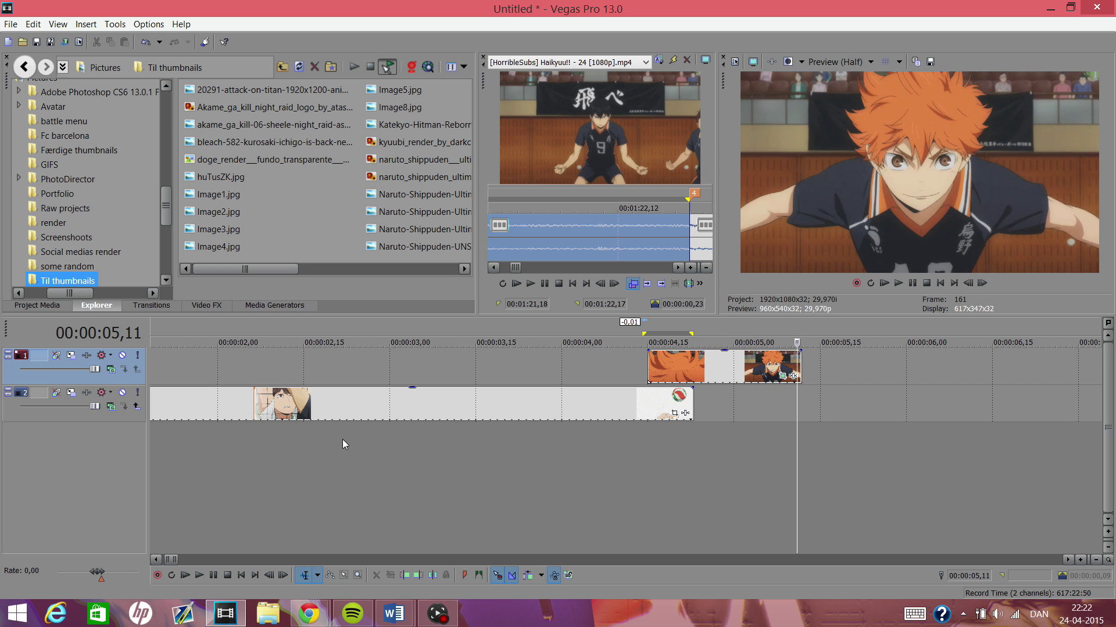